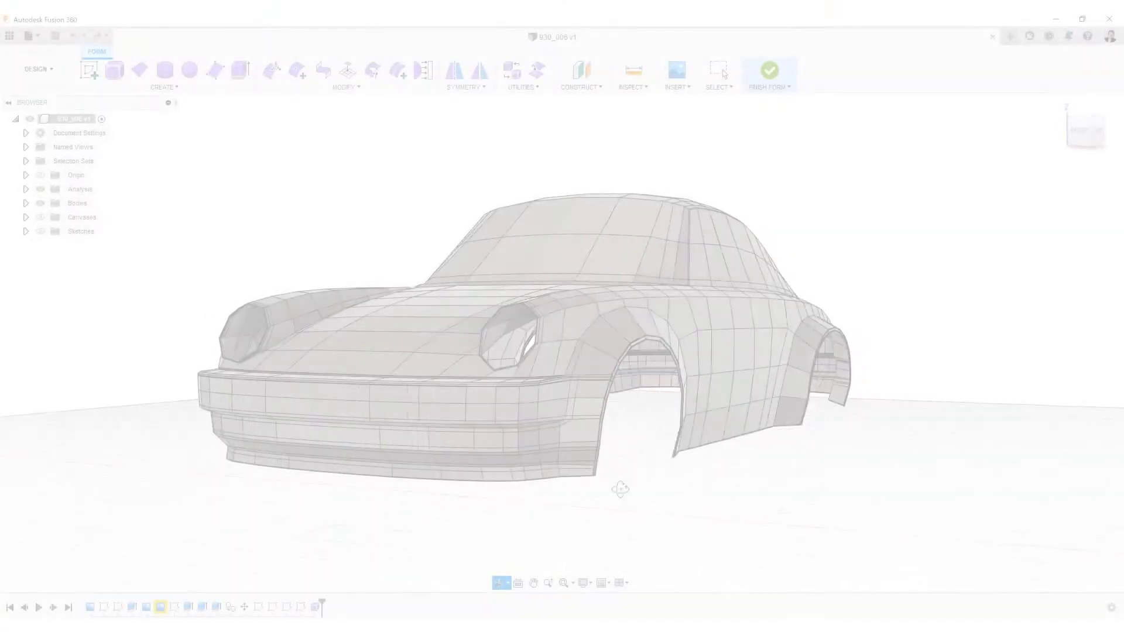
shift+middle_drag(621, 489, 644, 497)
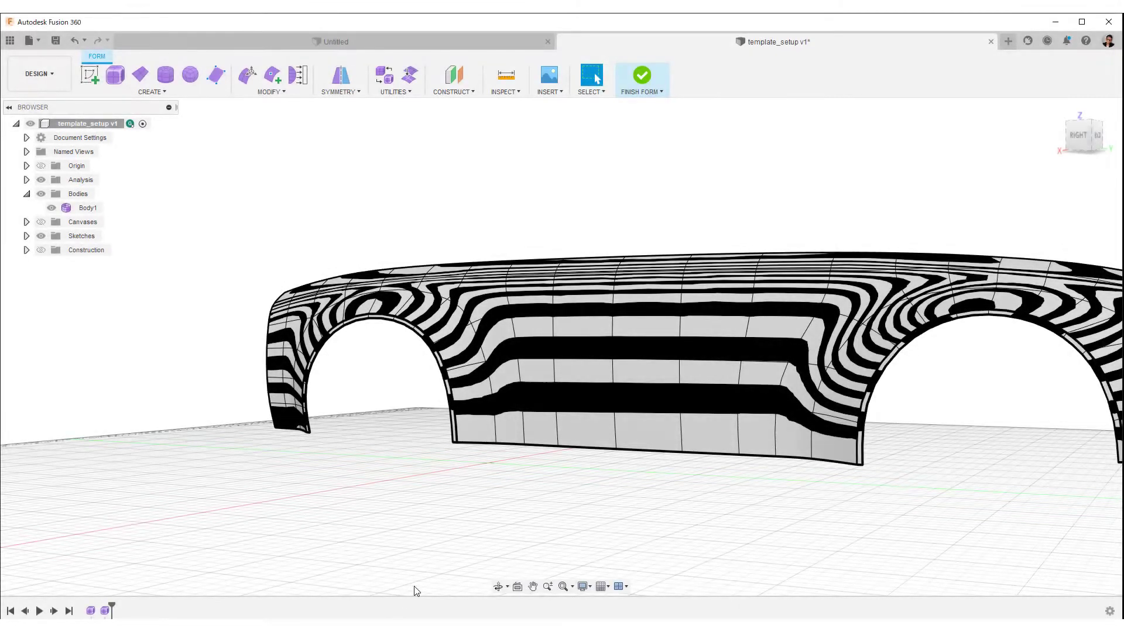
In side view, insert a diagonal edge across the fender's front corner, from near its upper edge to the front-edge vertex below
click(1078, 135)
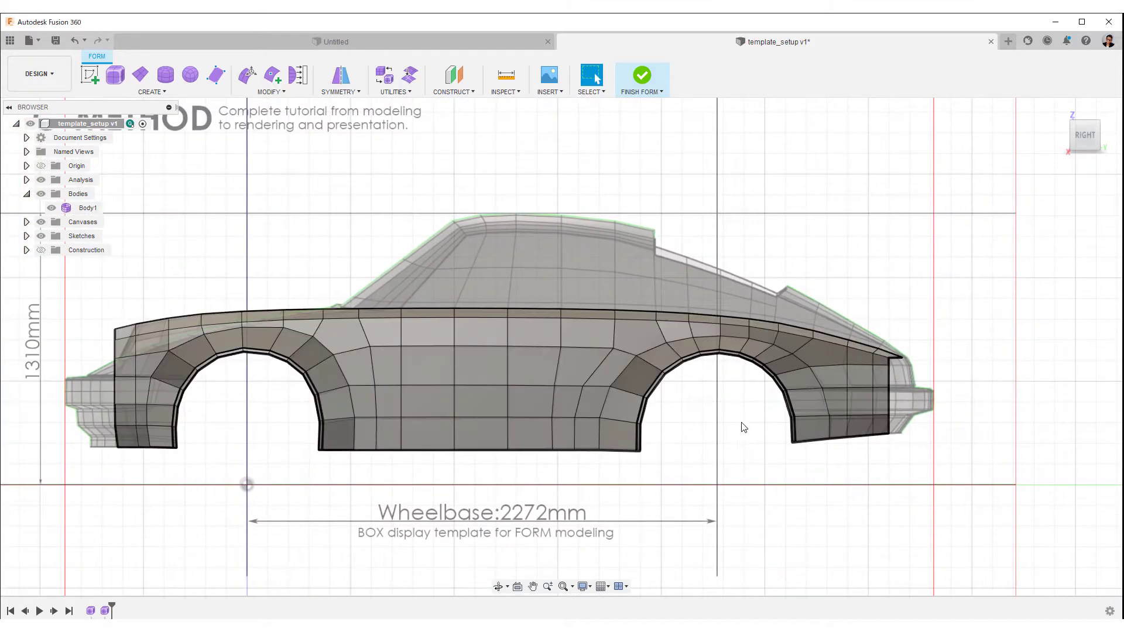
mouse_move(741, 426)
middle_down()
mouse_move(677, 414)
mouse_move(743, 420)
middle_up()
ctrl+shift+middle_drag(742, 421, 381, 454)
middle_drag(381, 454, 414, 379)
middle_drag(435, 290, 396, 278)
click(273, 74)
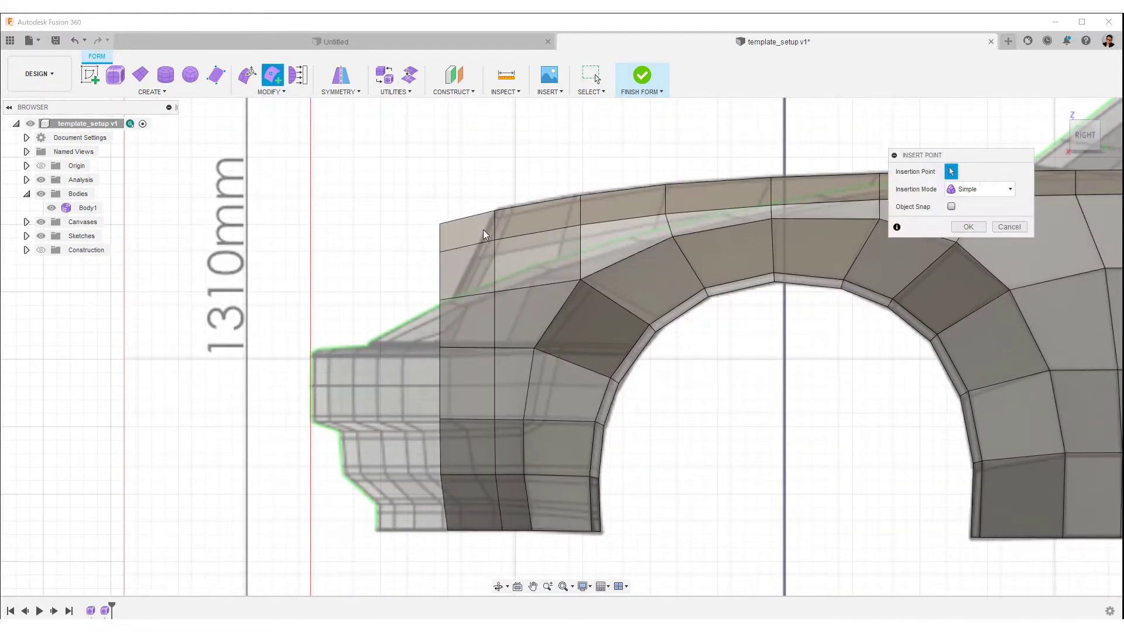
scroll(527, 211, up, 2)
ctrl+shift+middle_drag(528, 211, 529, 229)
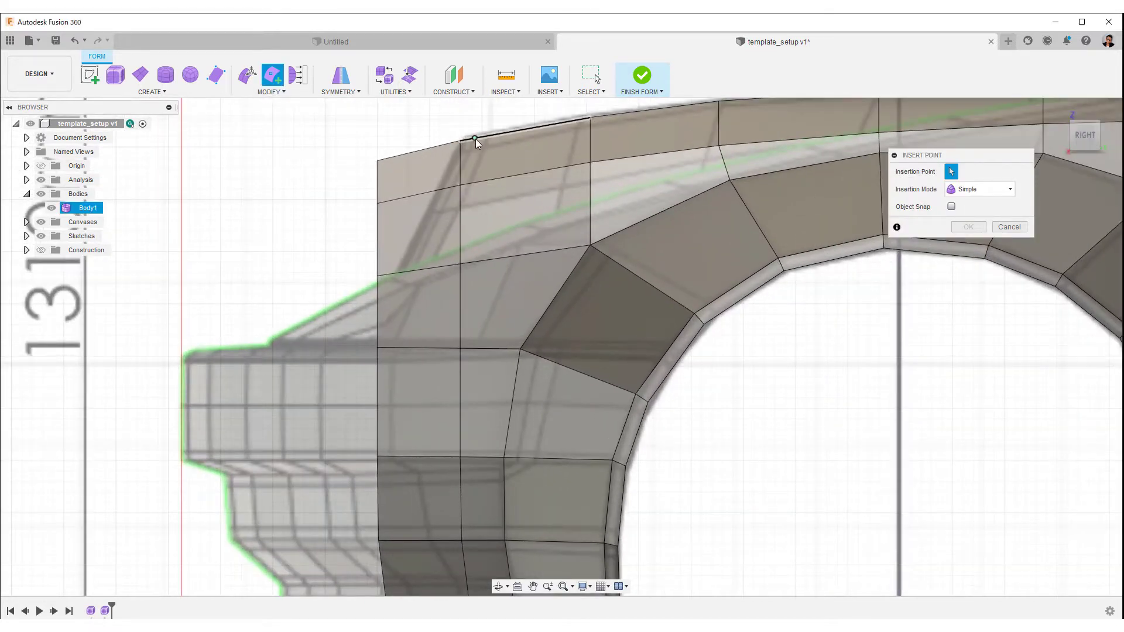
click(475, 138)
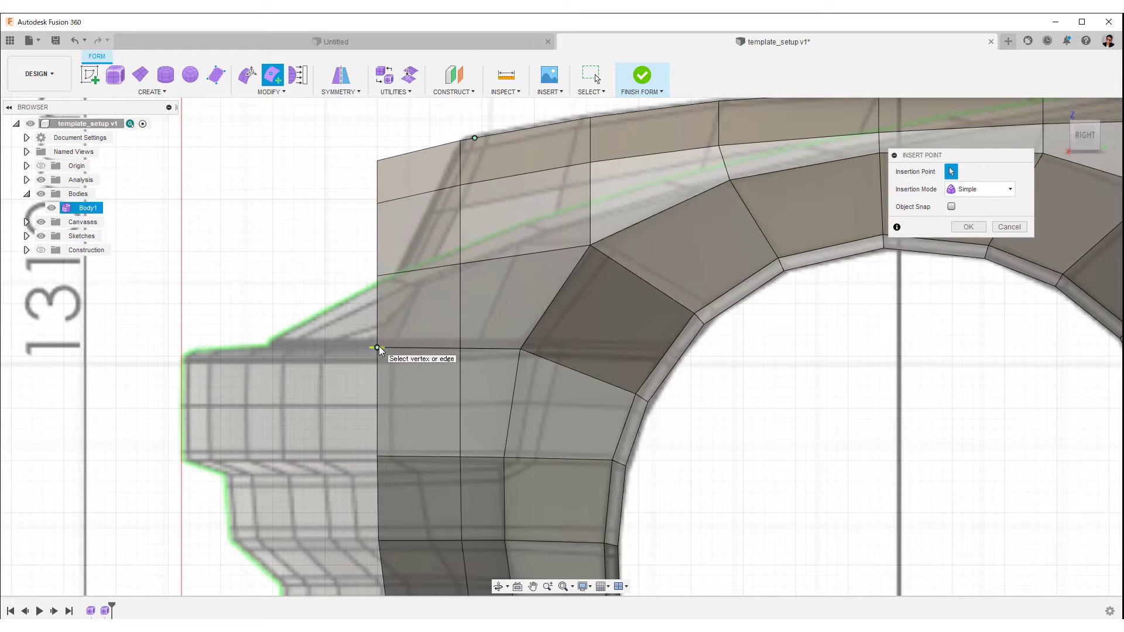
right_click(378, 346)
click(403, 356)
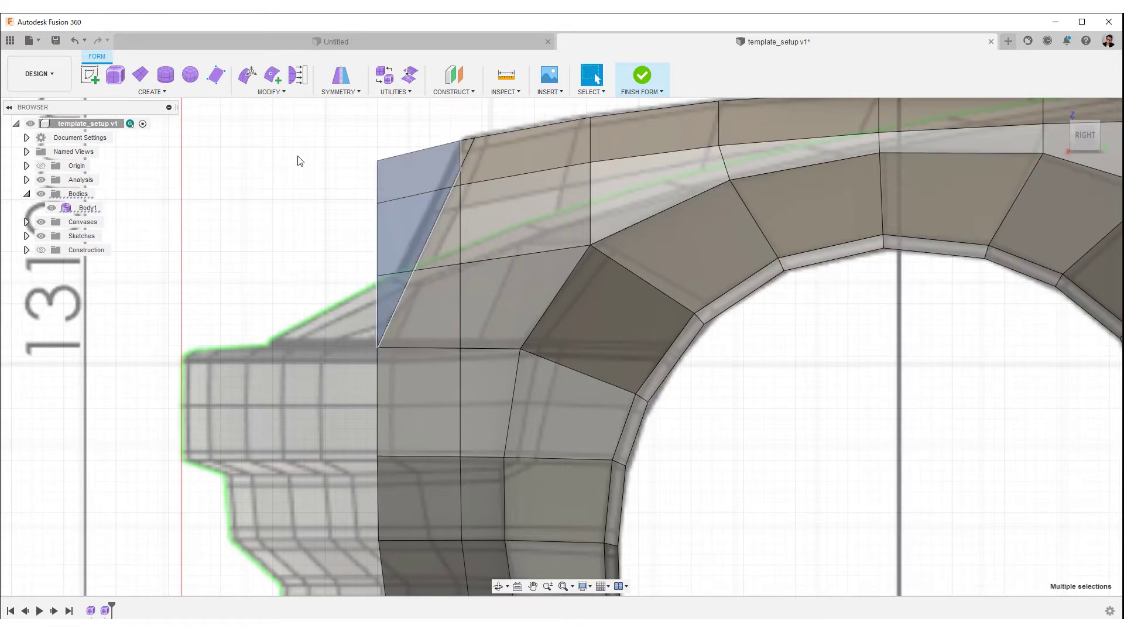
Delete the corner faces in front of the new diagonal edge and the leftover geometry at its upper end
right_click(297, 161)
click(260, 138)
middle_drag(429, 283, 362, 294)
scroll(406, 164, up, 3)
click(394, 157)
right_click(283, 153)
click(247, 133)
Select the edge run at the fender's trimmed front and open it for form editing
scroll(443, 385, down, 5)
double_click(493, 360)
right_click(396, 289)
click(416, 258)
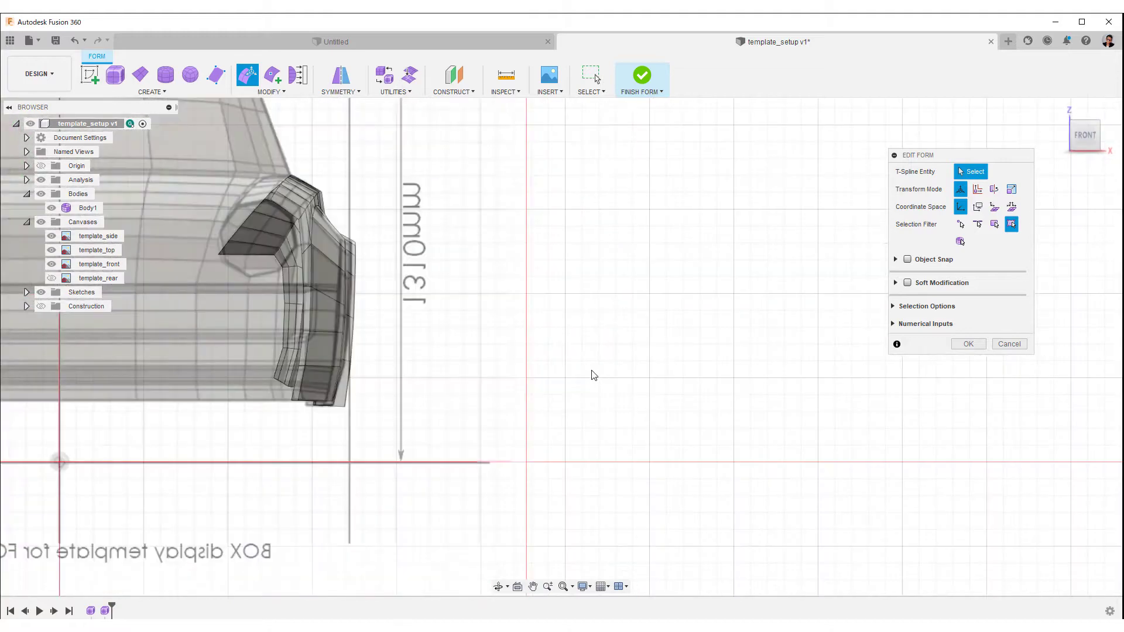
In front view, insert an edge lengthwise along the fender's top near its outer edge, starting at the front opening, with Insert Point
scroll(593, 374, up, 3)
middle_drag(453, 277, 843, 464)
scroll(843, 464, up, 3)
middle_drag(375, 275, 948, 582)
scroll(733, 357, up, 2)
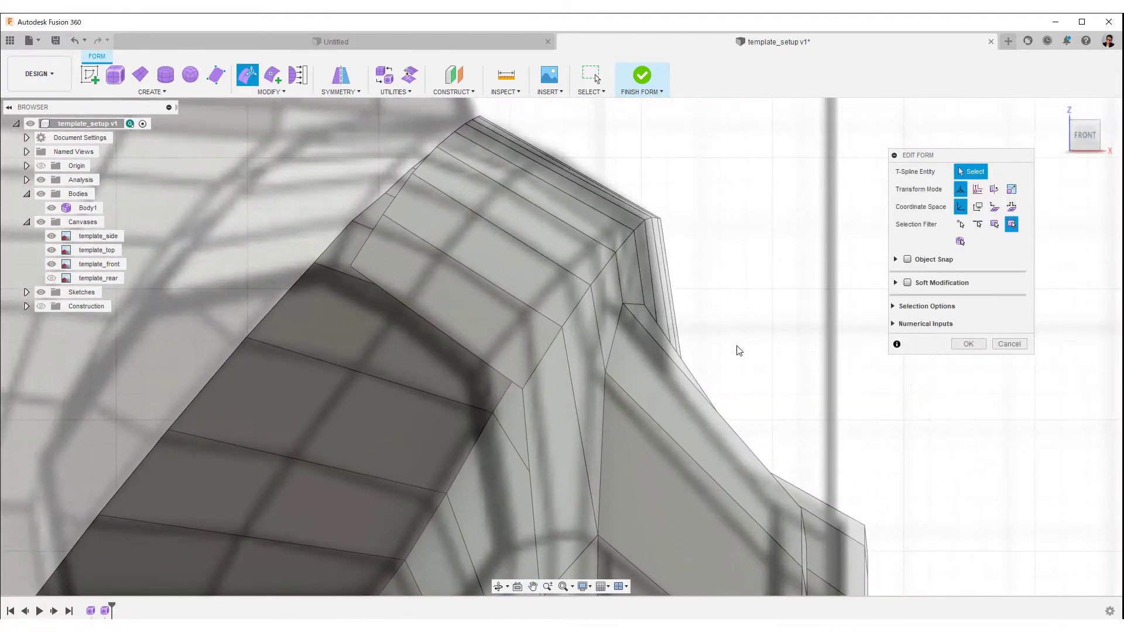
click(273, 76)
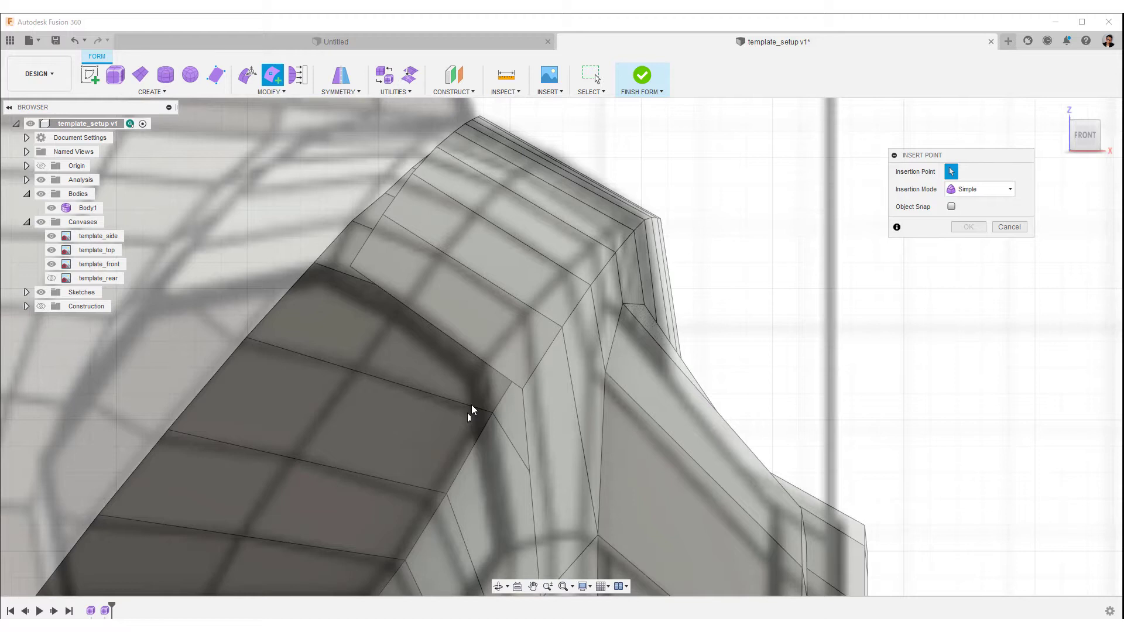
click(488, 364)
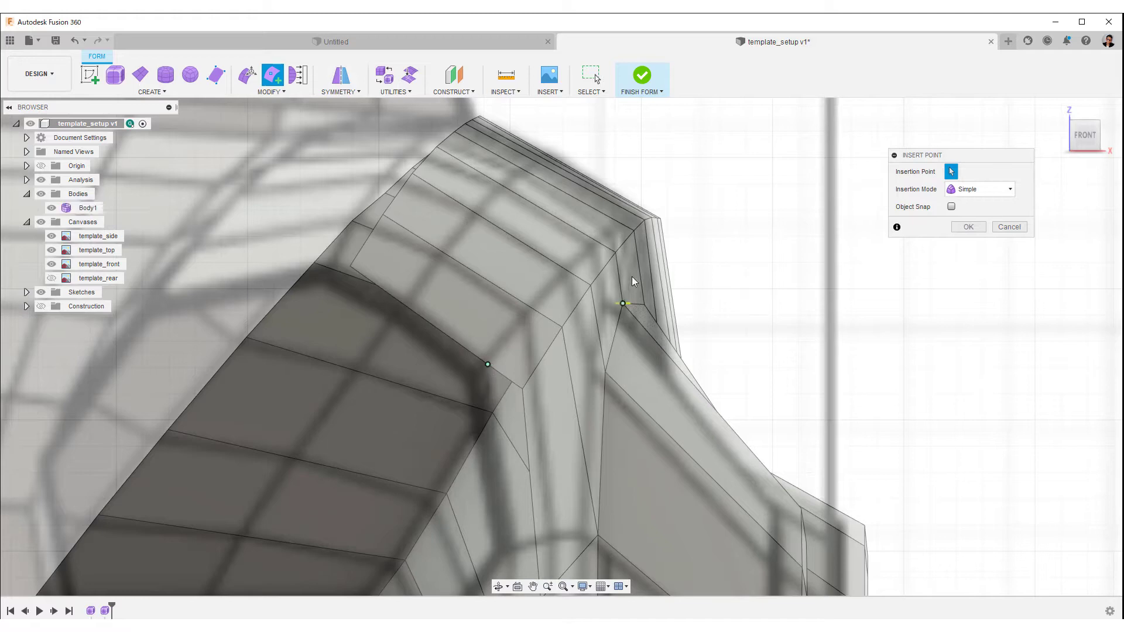
click(624, 227)
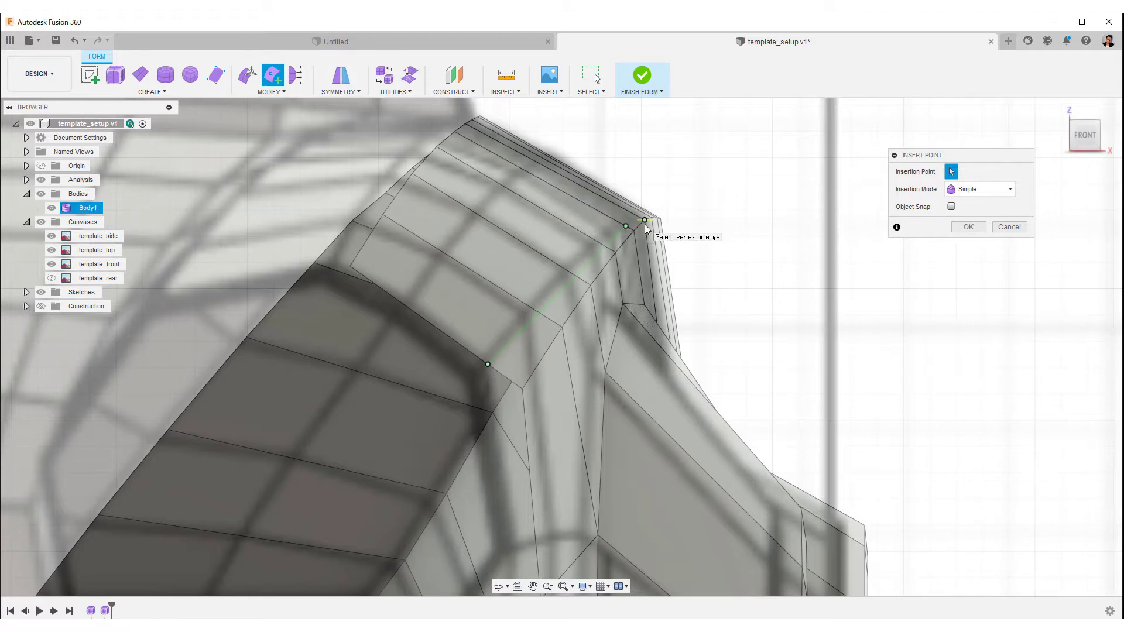
click(969, 228)
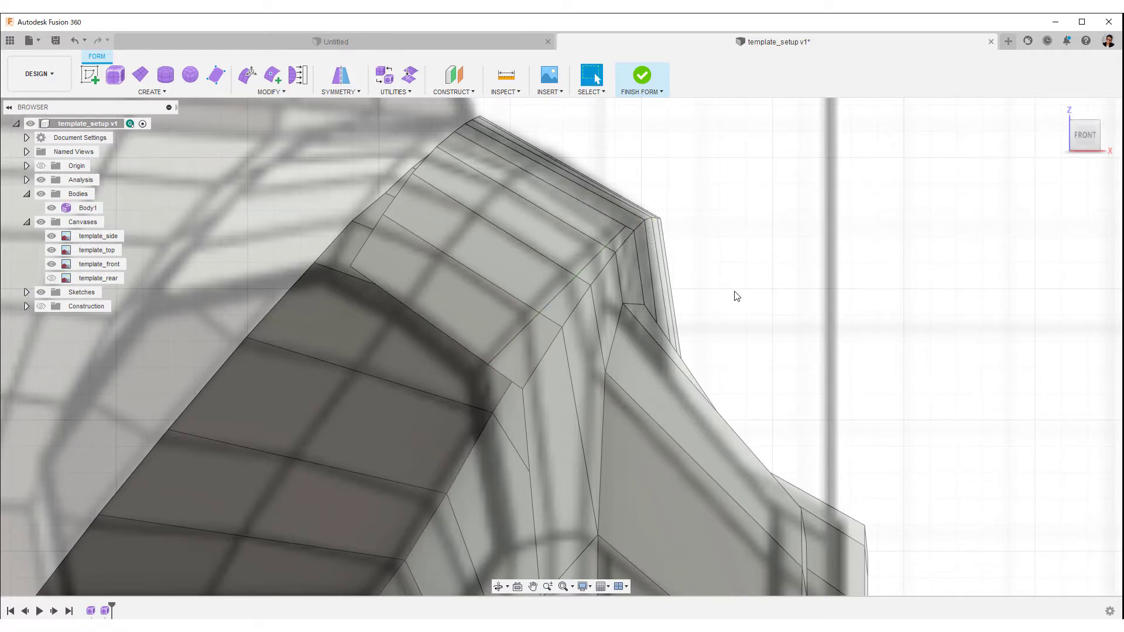
Hide all reference canvases to expose the fender surface
shift+middle_drag(735, 294, 523, 430)
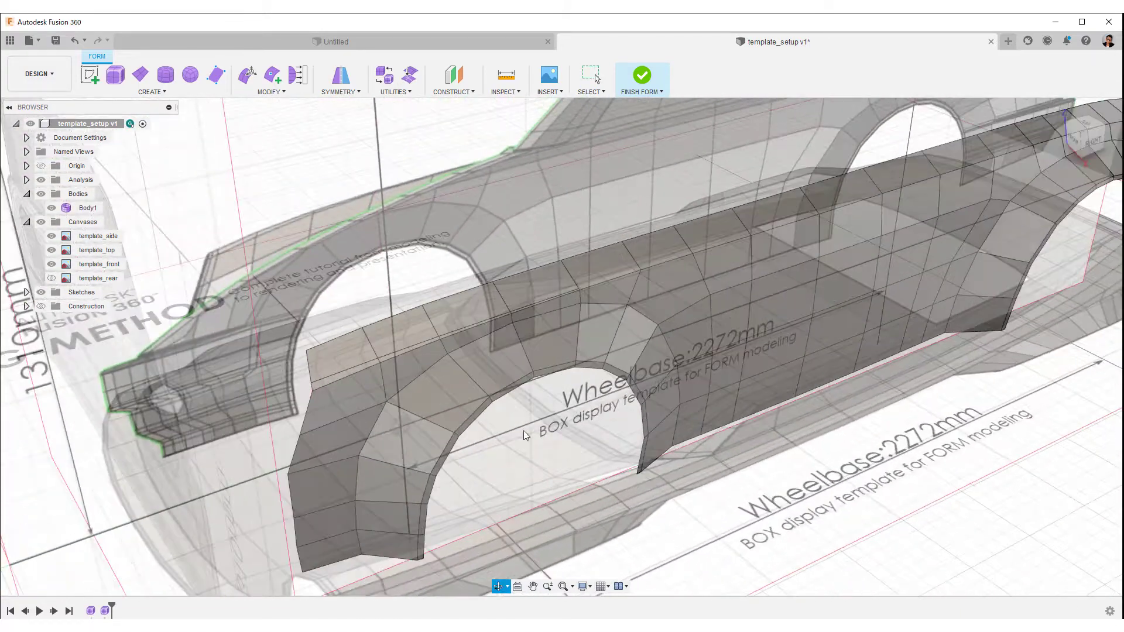
click(41, 223)
mouse_move(363, 158)
shift+middle_down()
mouse_move(387, 164)
mouse_move(376, 205)
shift+middle_up()
scroll(376, 205, up, 3)
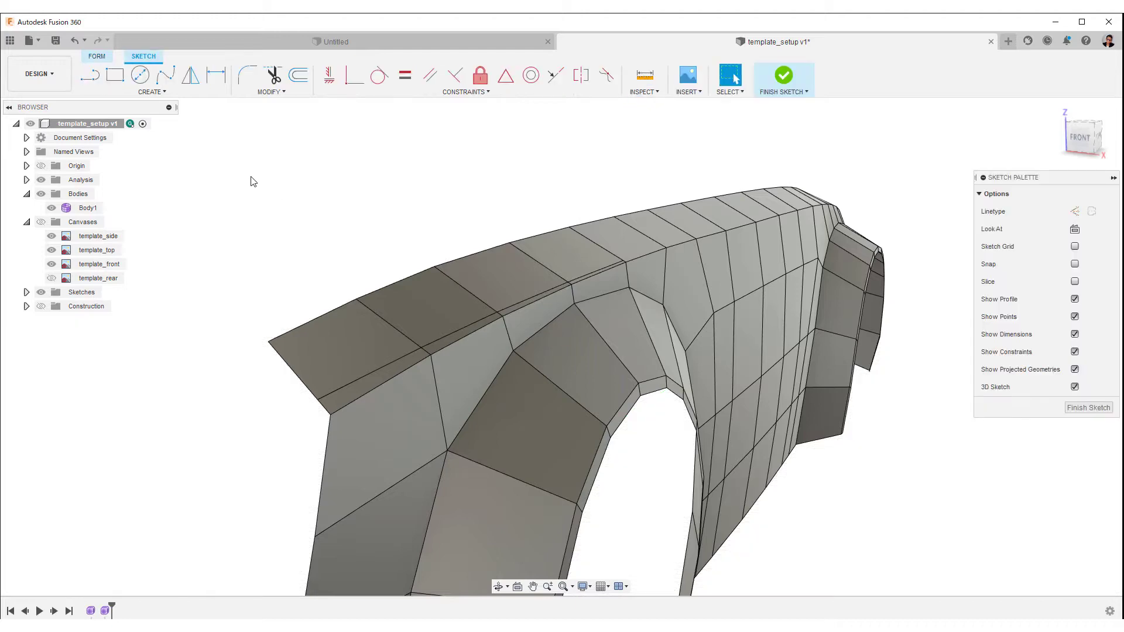
Draw a three-point 3D sketch spline through vertices along the fender's top line, from the front end to beyond the wheel arch
click(166, 75)
click(317, 400)
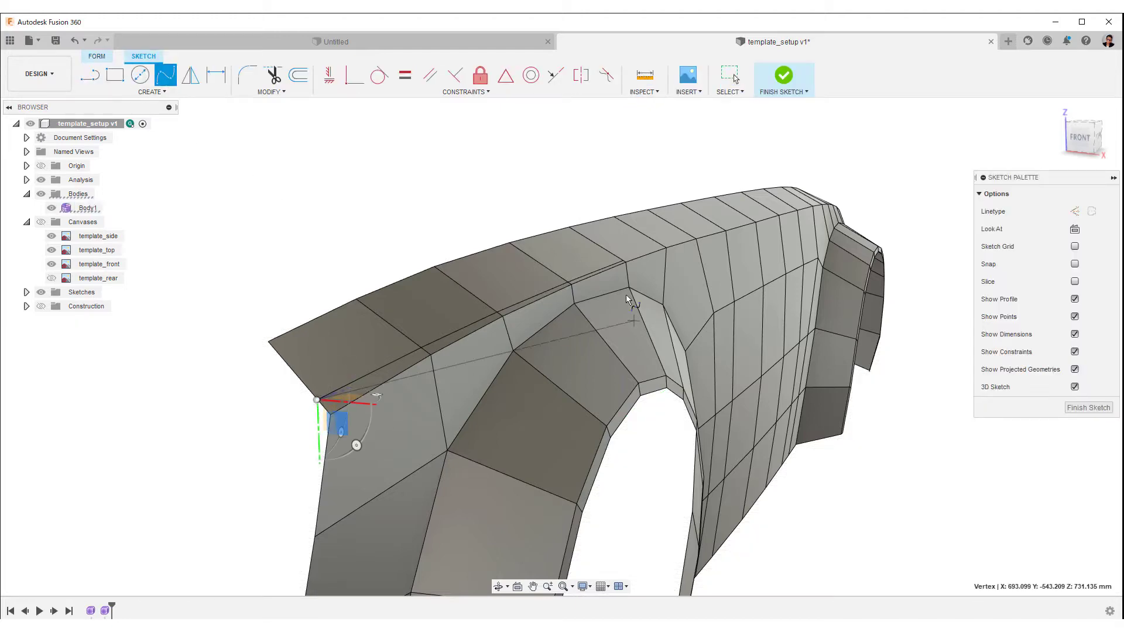
click(568, 283)
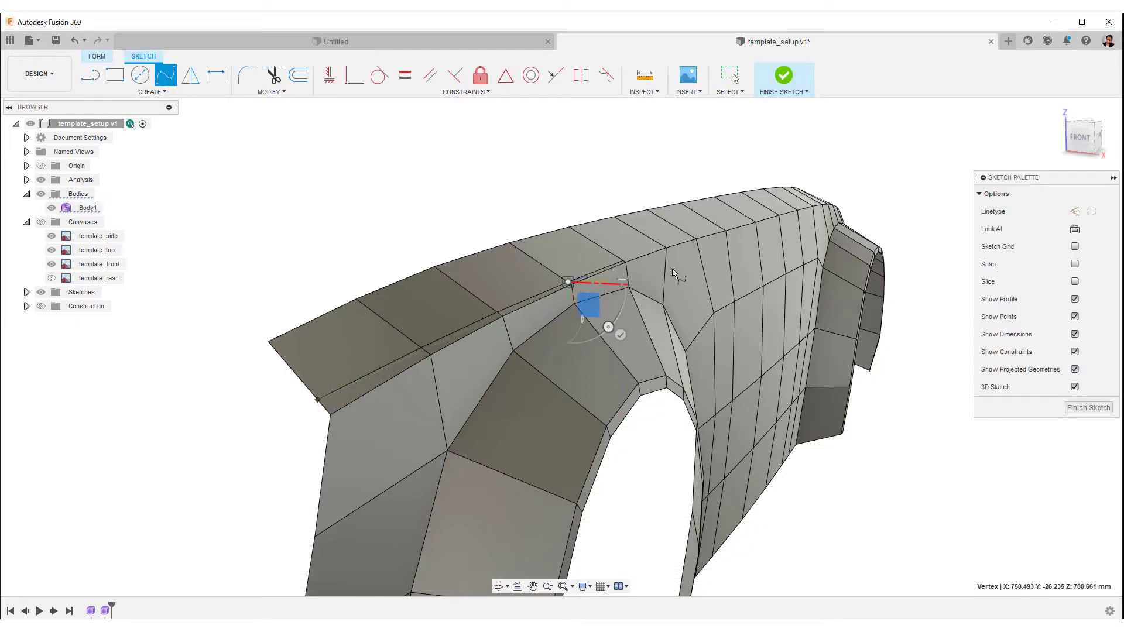
click(780, 216)
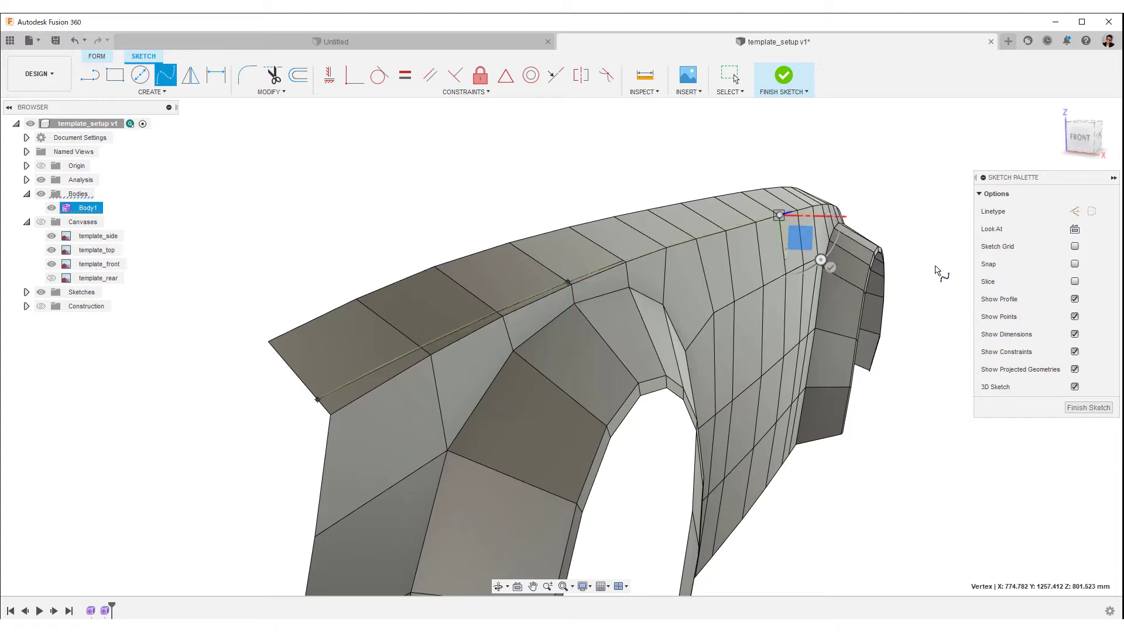
right_click(890, 213)
click(888, 264)
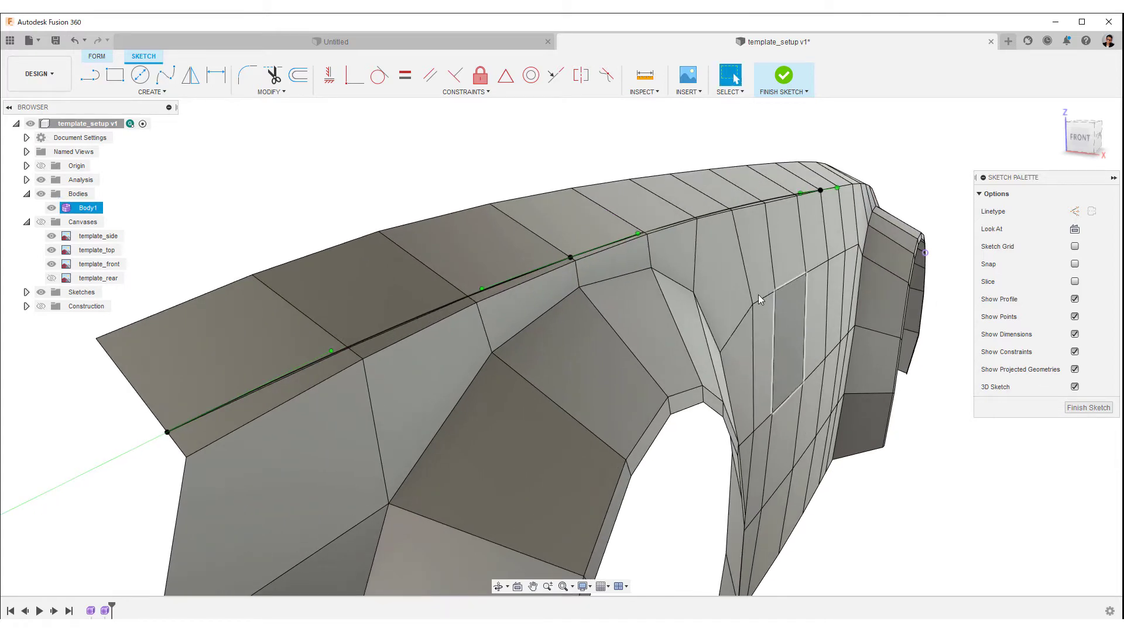
click(1087, 407)
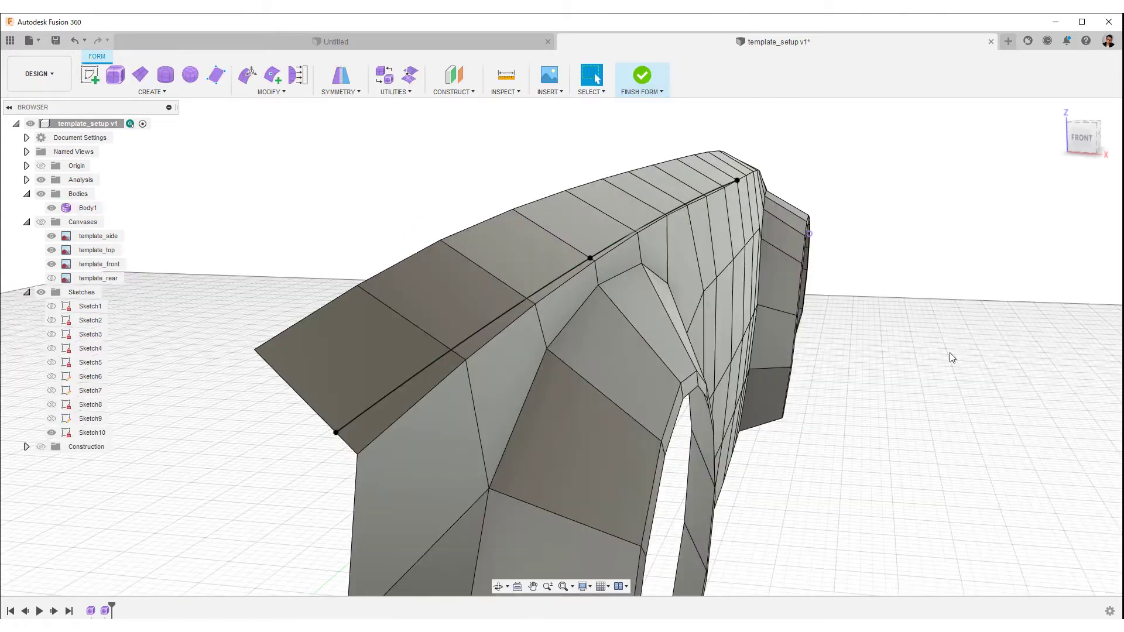
Pull the nine vertices of the fender's outer top edge onto the sketched spline, using control points
click(297, 74)
click(357, 454)
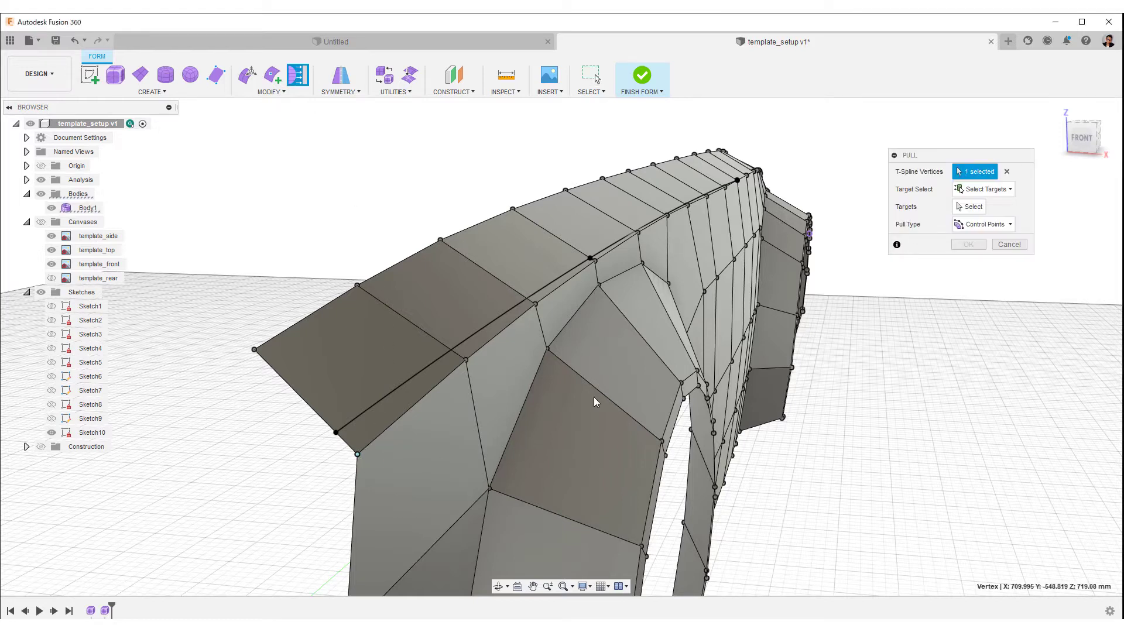
double_click(723, 189)
click(969, 207)
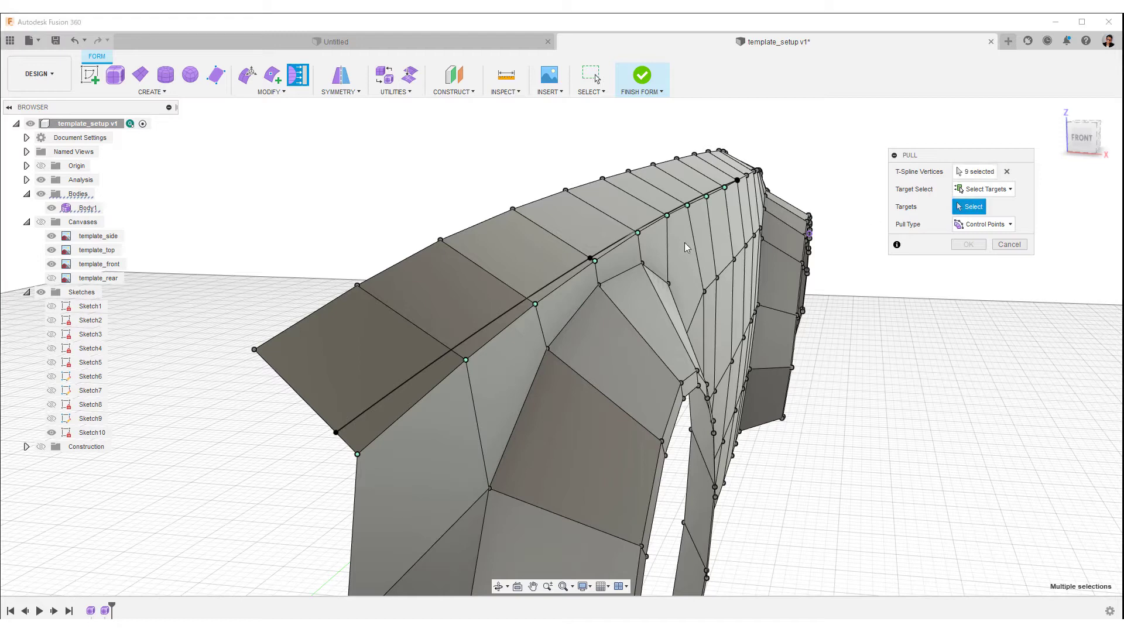
click(617, 240)
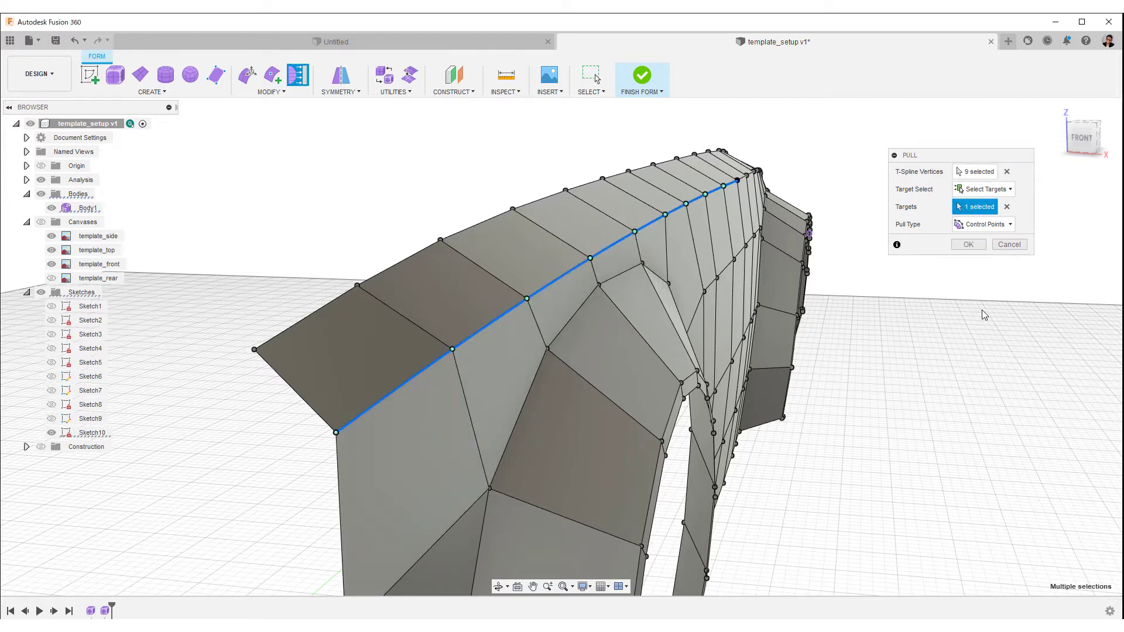
click(969, 244)
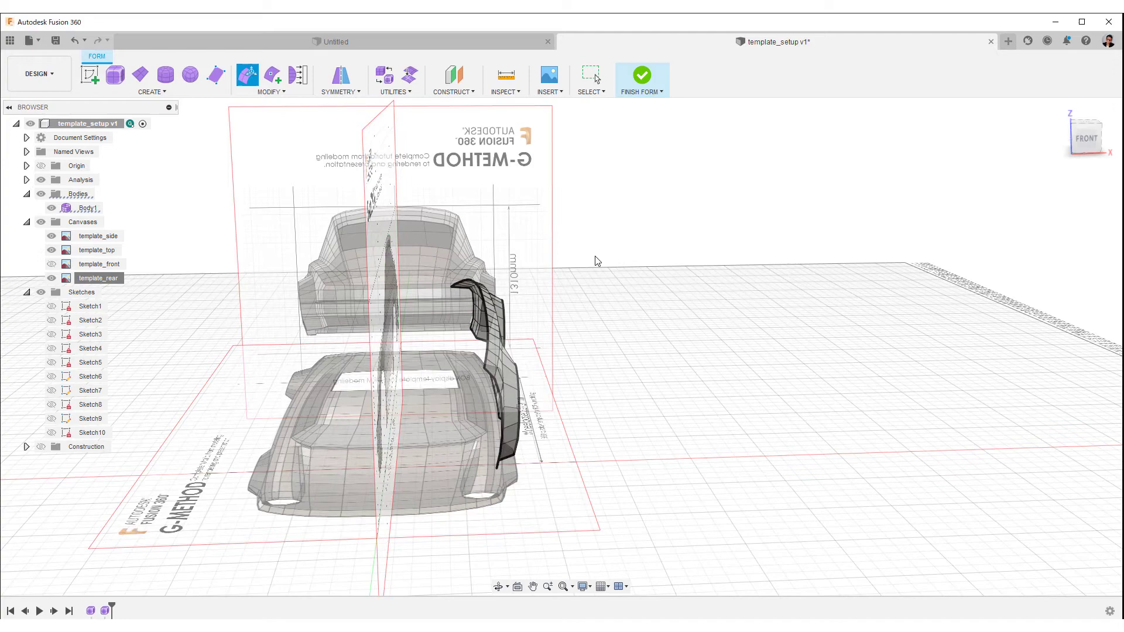
In top view, select the six consecutive edges on the fender's inner top boundary behind its first edge and open them for form editing
key(Escape)
shift+middle_drag(640, 271, 900, 260)
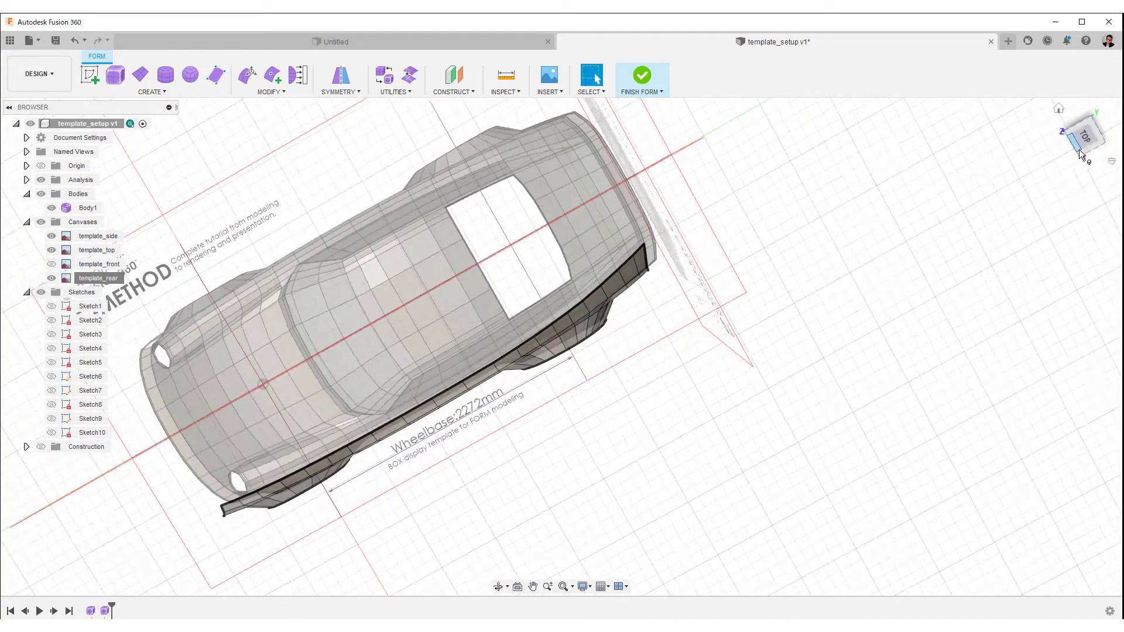
middle_drag(584, 435, 799, 426)
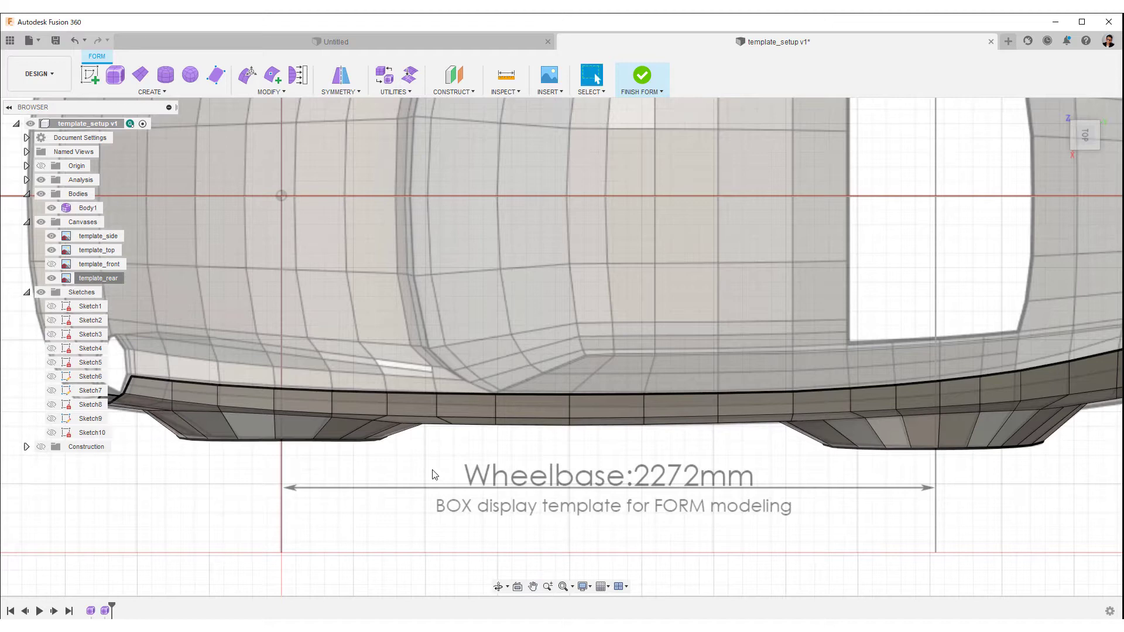
scroll(434, 474, up, 1)
middle_drag(371, 469, 720, 432)
middle_drag(599, 419, 454, 392)
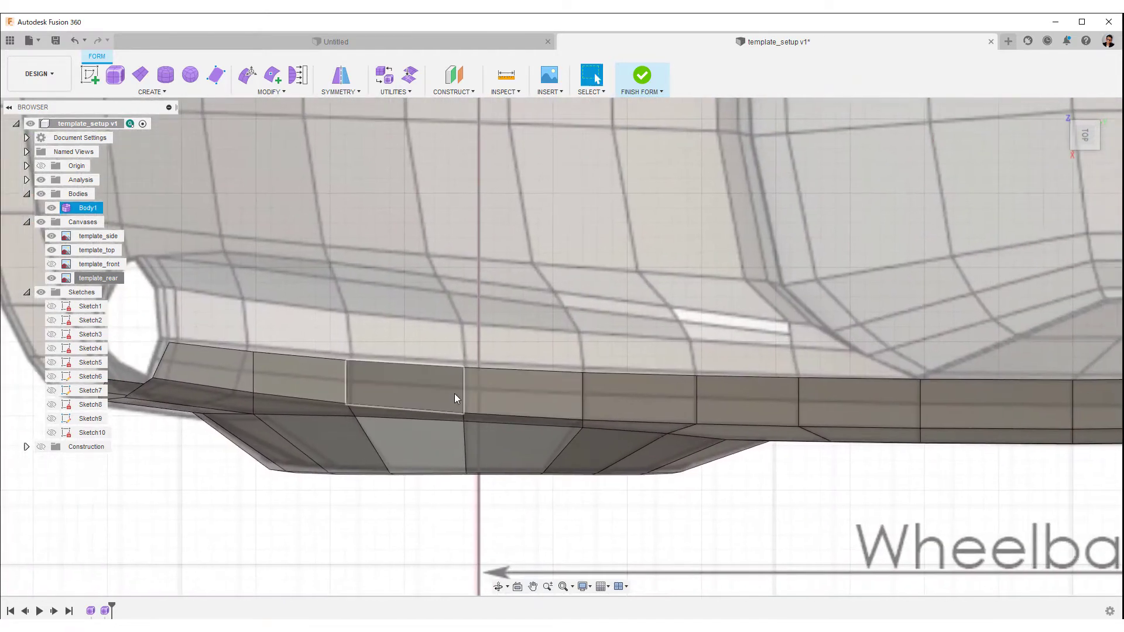
click(227, 348)
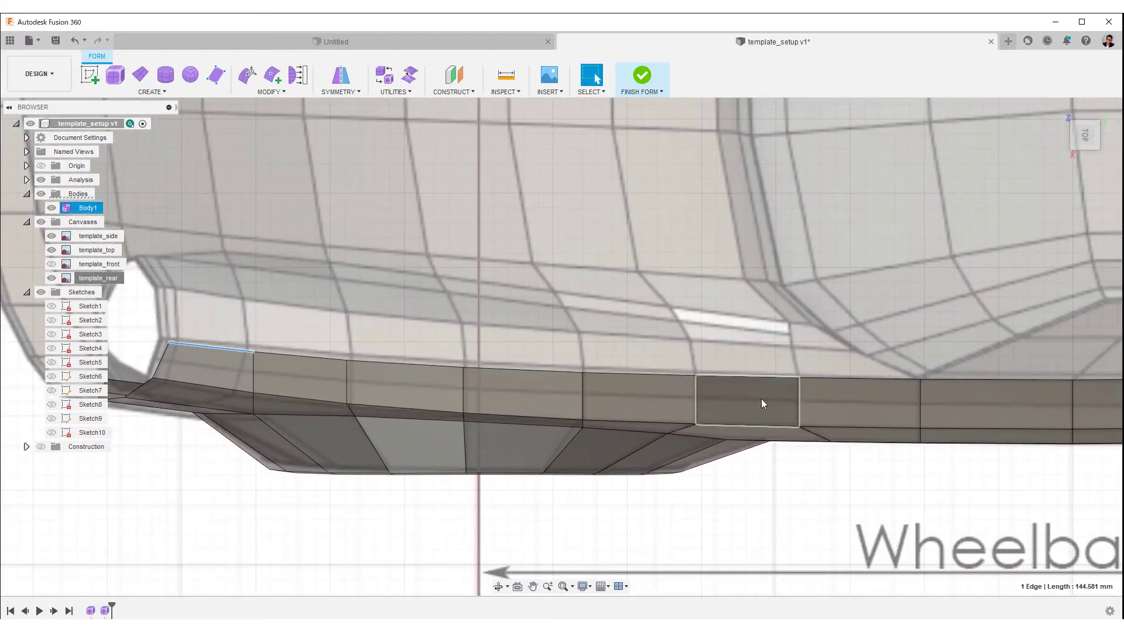
click(318, 357)
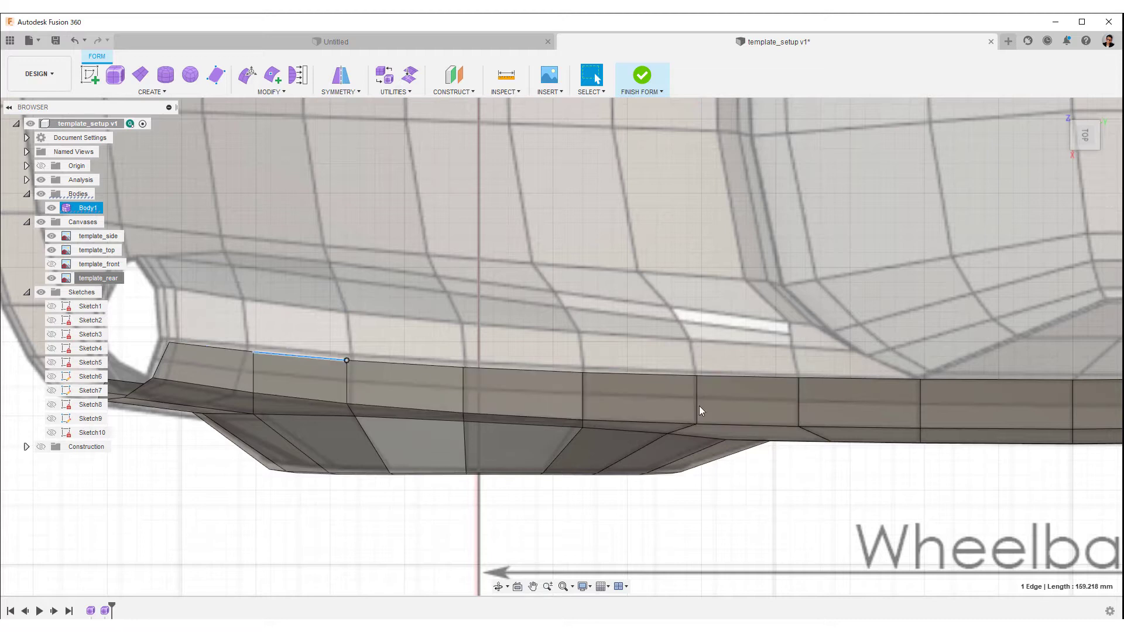
shift+double_click(833, 380)
right_click(723, 323)
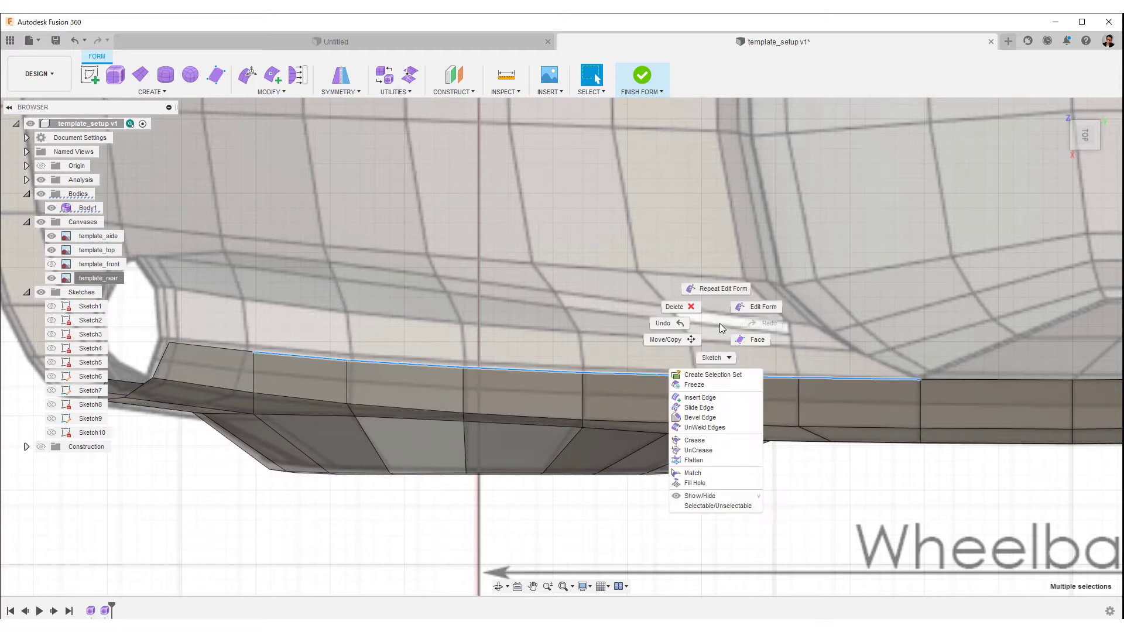
click(748, 311)
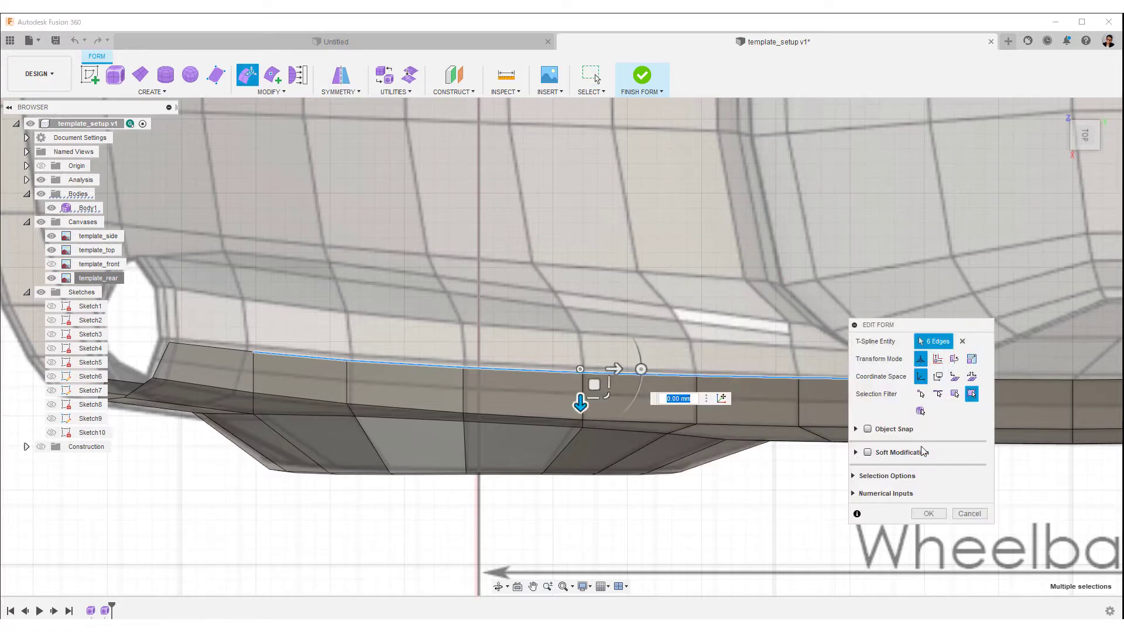
Set the pivot at the rear end vertex of the six edges and try to adjust the edges against the top canvas
click(721, 399)
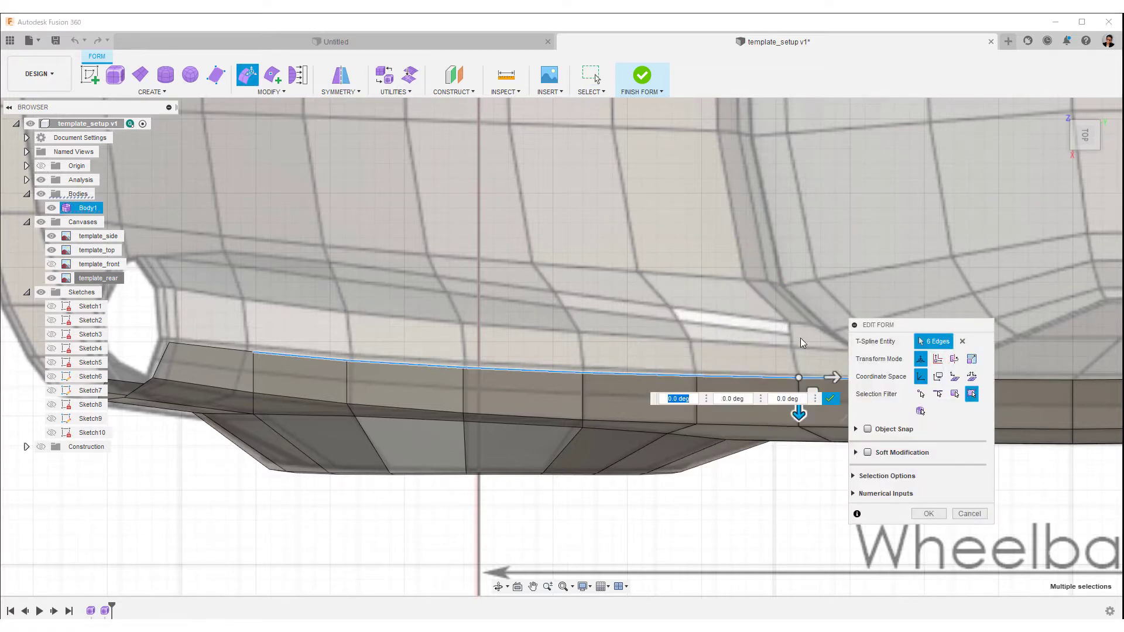
middle_drag(800, 335, 669, 338)
click(782, 362)
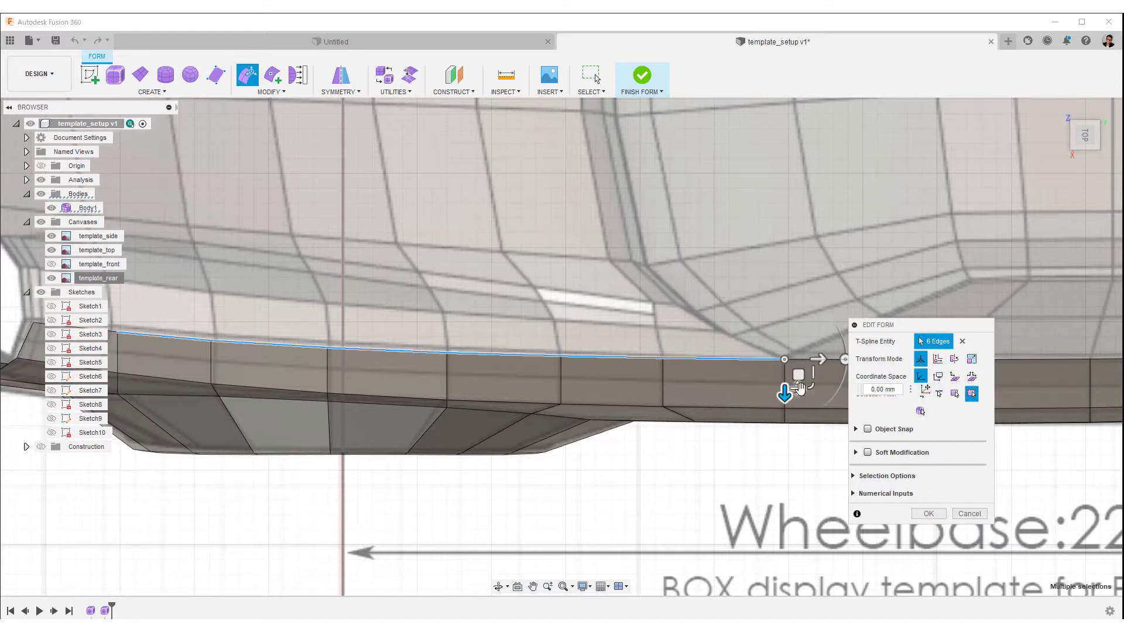
drag(798, 388, 807, 398)
key(ctrl+z)
middle_drag(555, 385, 670, 389)
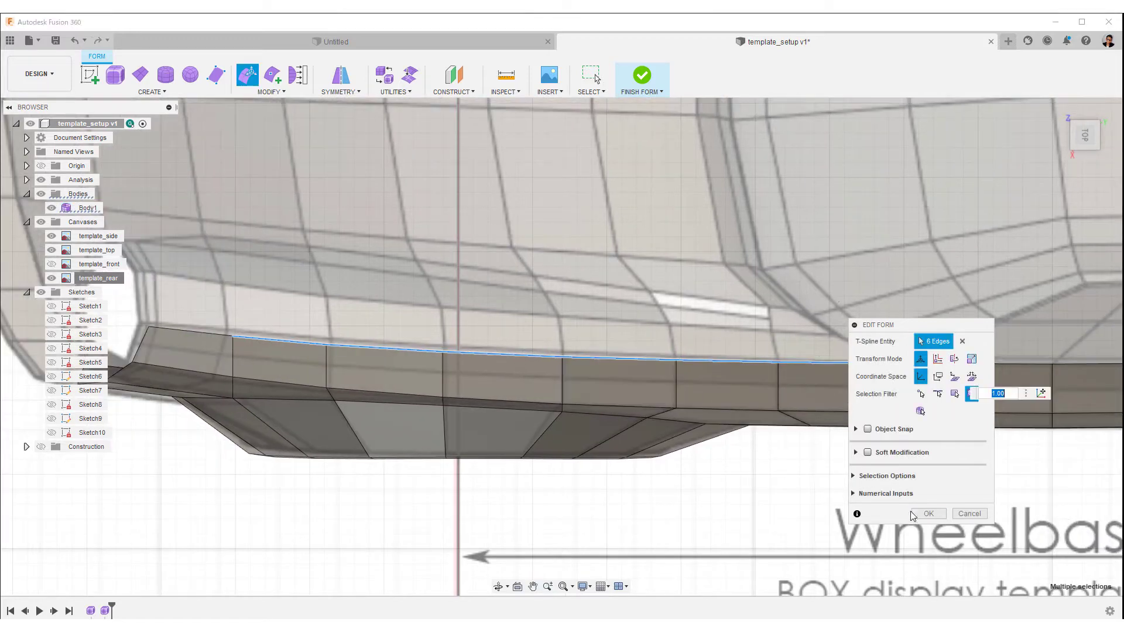
click(928, 514)
In top view, move the inner top boundary vertex above the front wheel about 2.96 mm inward toward the canvas line
middle_drag(479, 335, 577, 353)
click(577, 353)
click(541, 369)
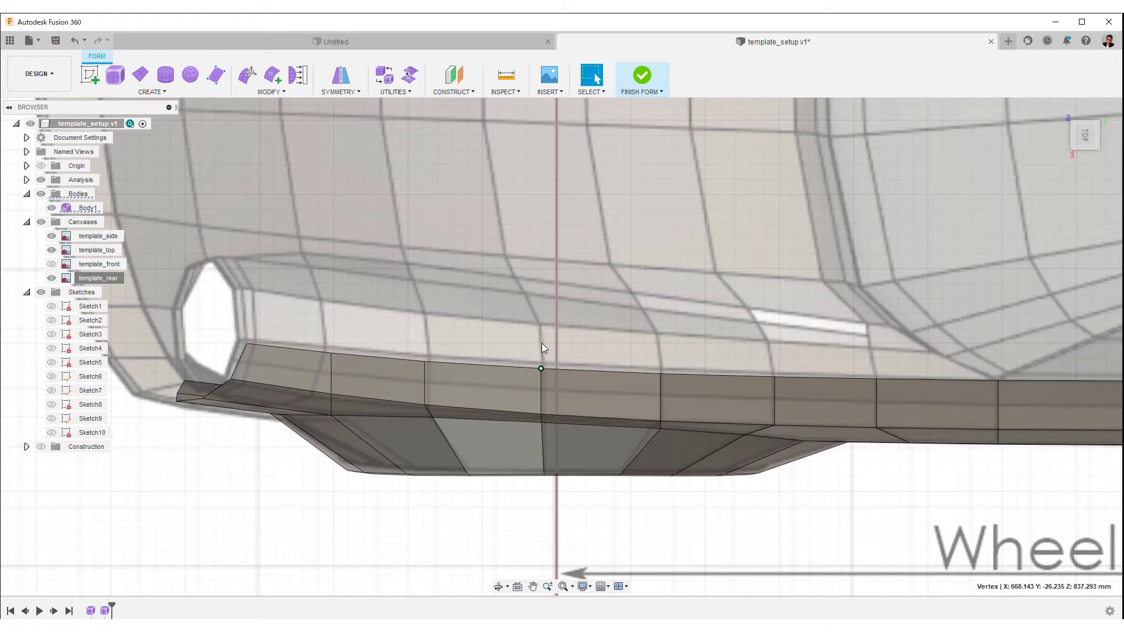
right_click(539, 347)
click(577, 334)
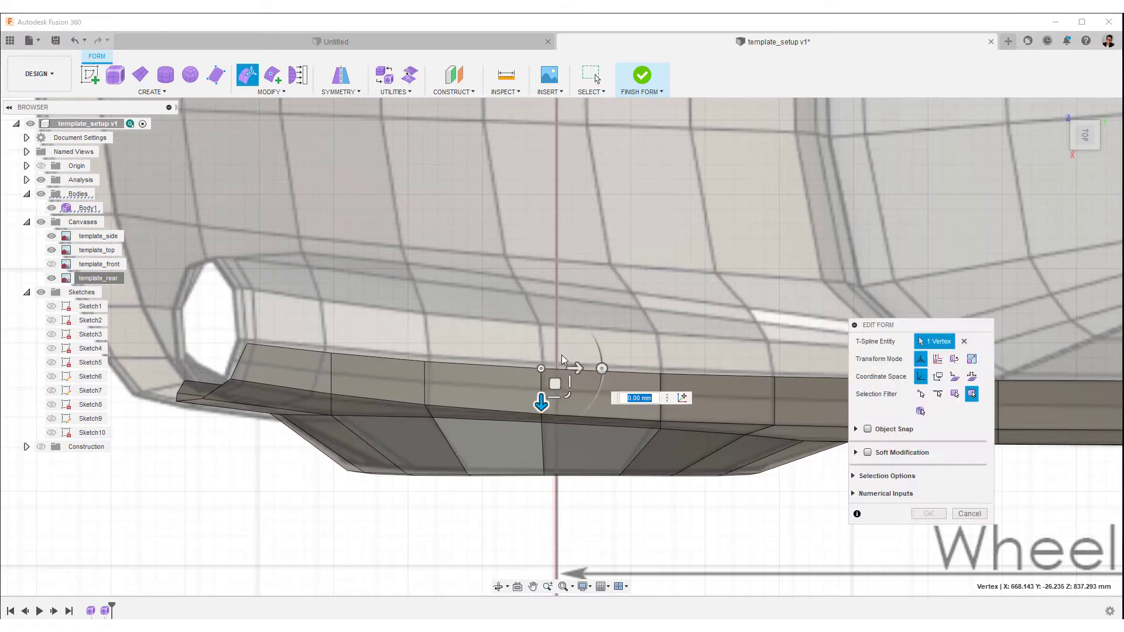
drag(541, 402, 541, 401)
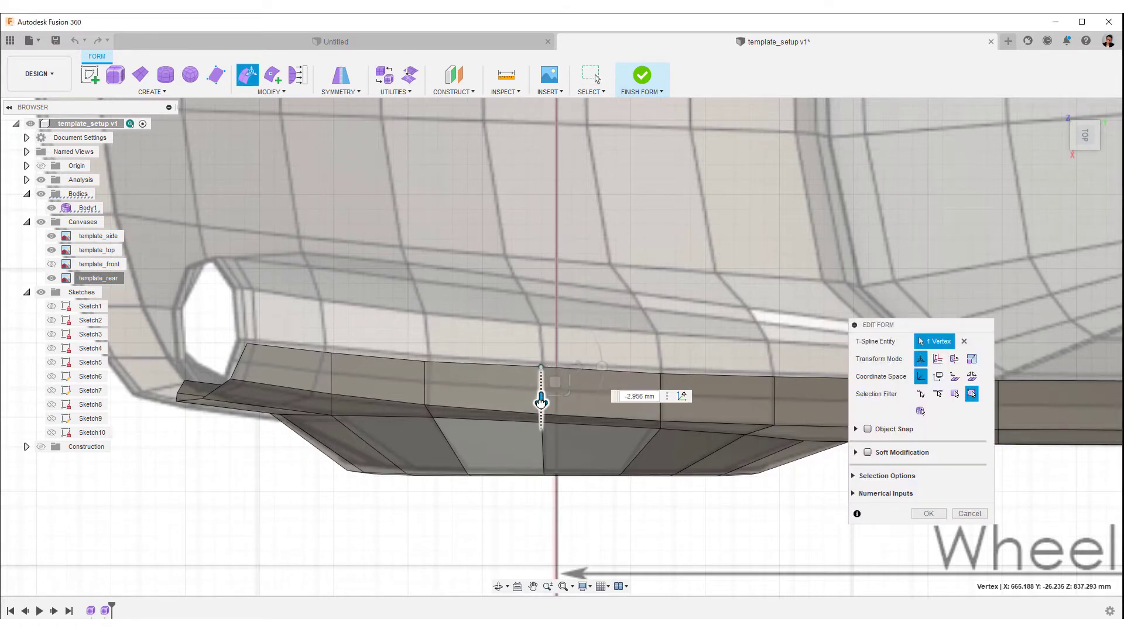
Shift the second front edge of the inner top boundary and the vertex just behind the front wheel each about 3.94 mm inward
click(367, 357)
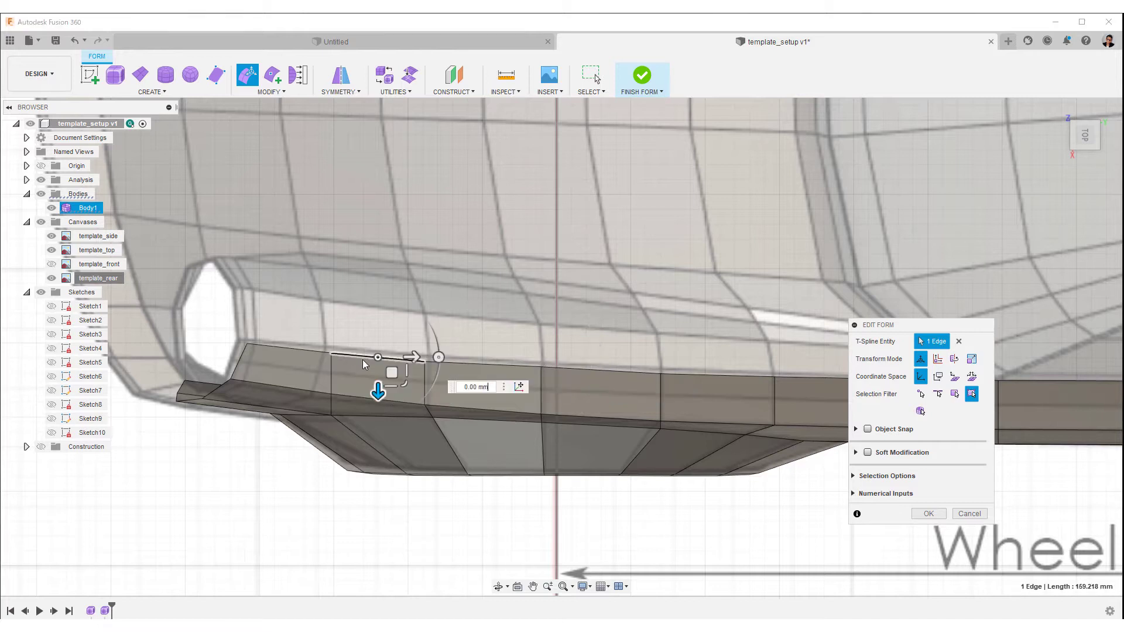
drag(378, 389, 378, 390)
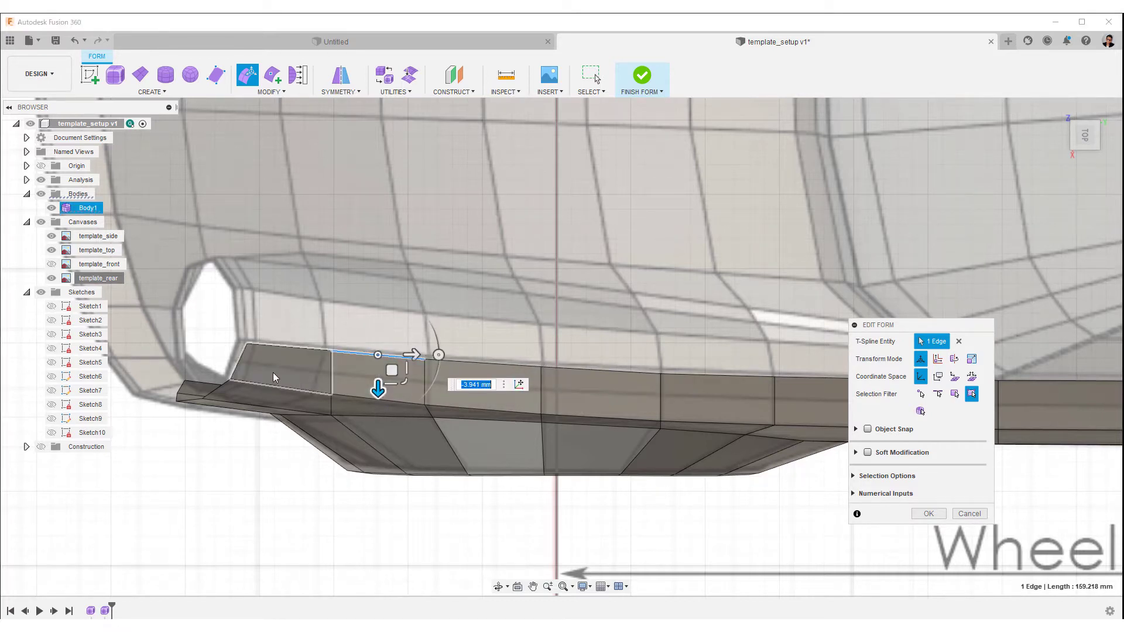
click(661, 374)
drag(661, 404, 661, 405)
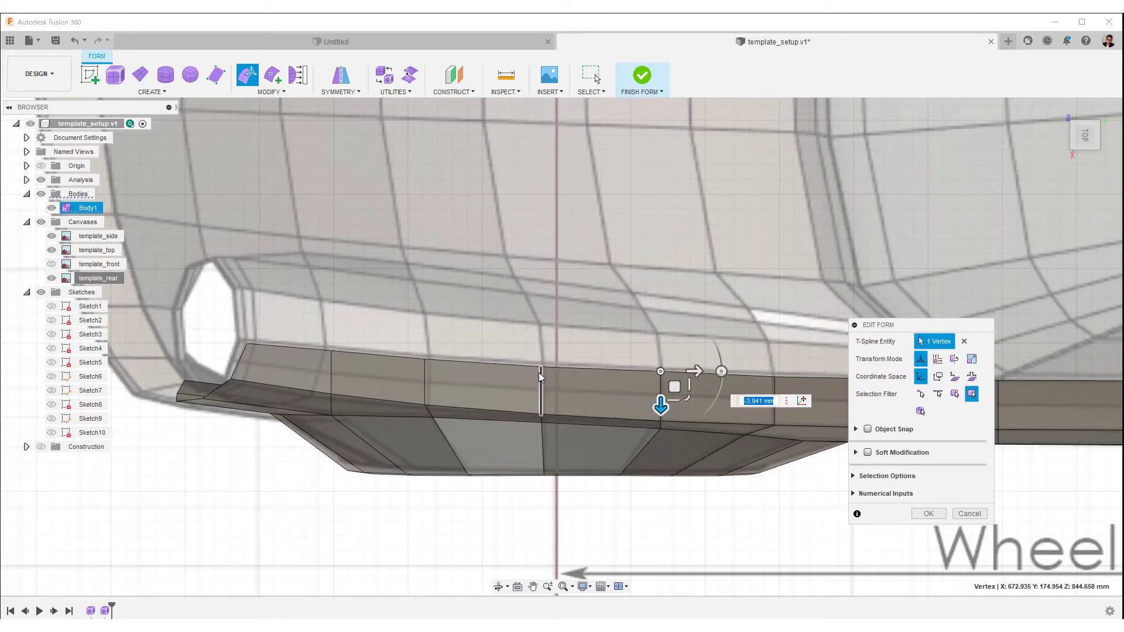
Fine-tune the inner top boundary vertex at the front wheel centre and the one ahead of it against the top canvas
click(539, 370)
drag(543, 402, 541, 401)
click(424, 361)
drag(426, 392, 429, 393)
Pull the remaining inner top boundary vertices between the front wheel and the door onto the top canvas line
middle_drag(575, 416, 399, 411)
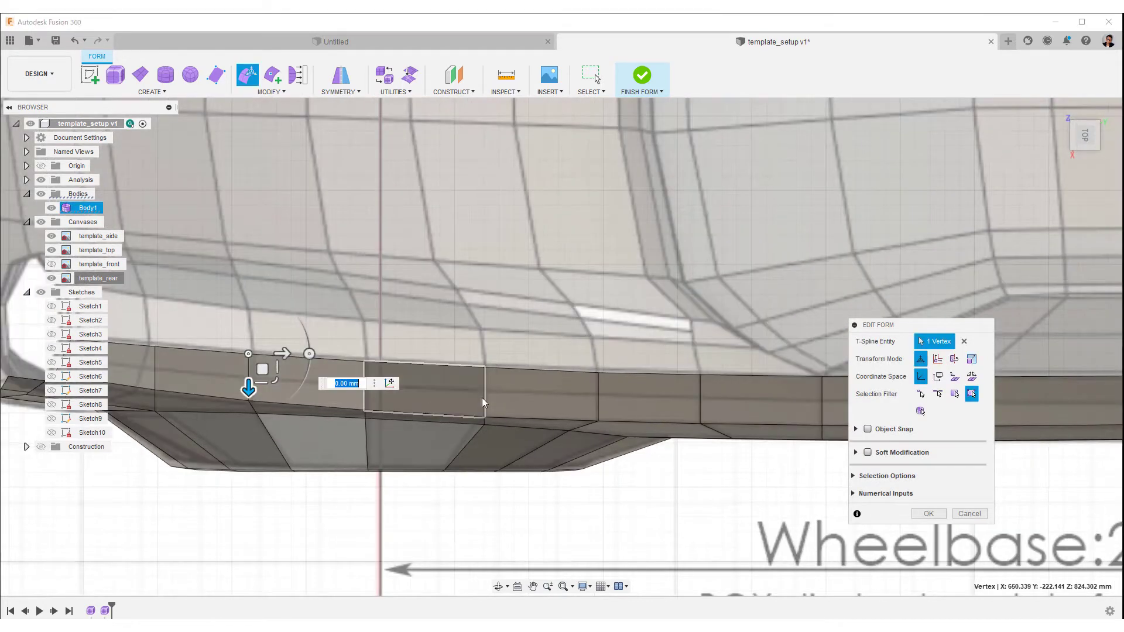
click(598, 375)
scroll(600, 397, up, 3)
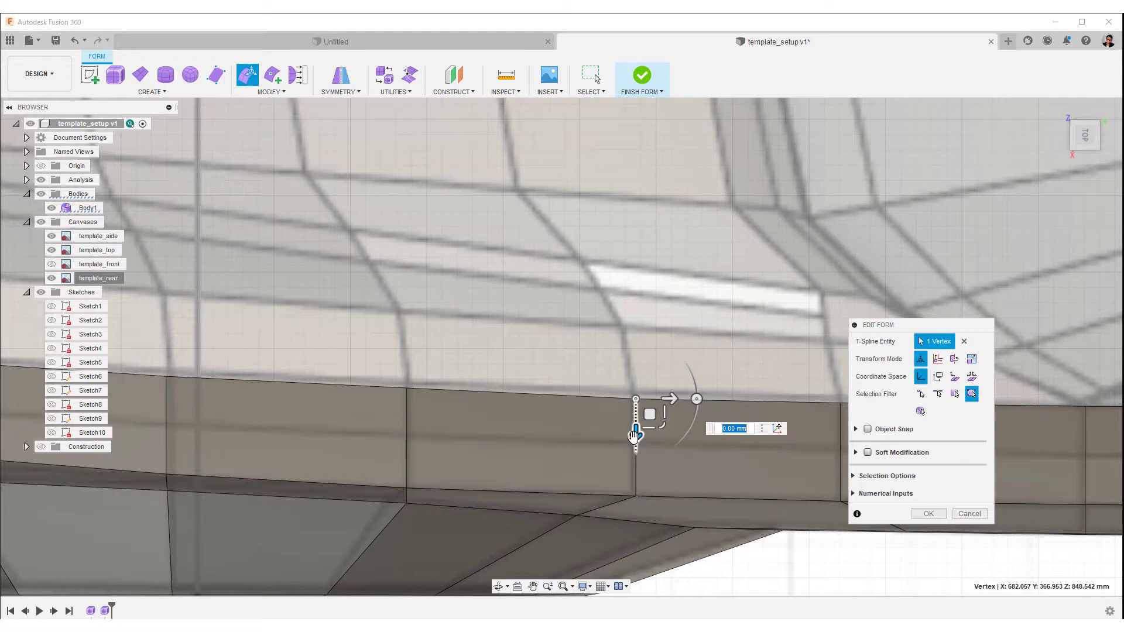
drag(634, 434, 634, 426)
middle_drag(676, 428, 430, 422)
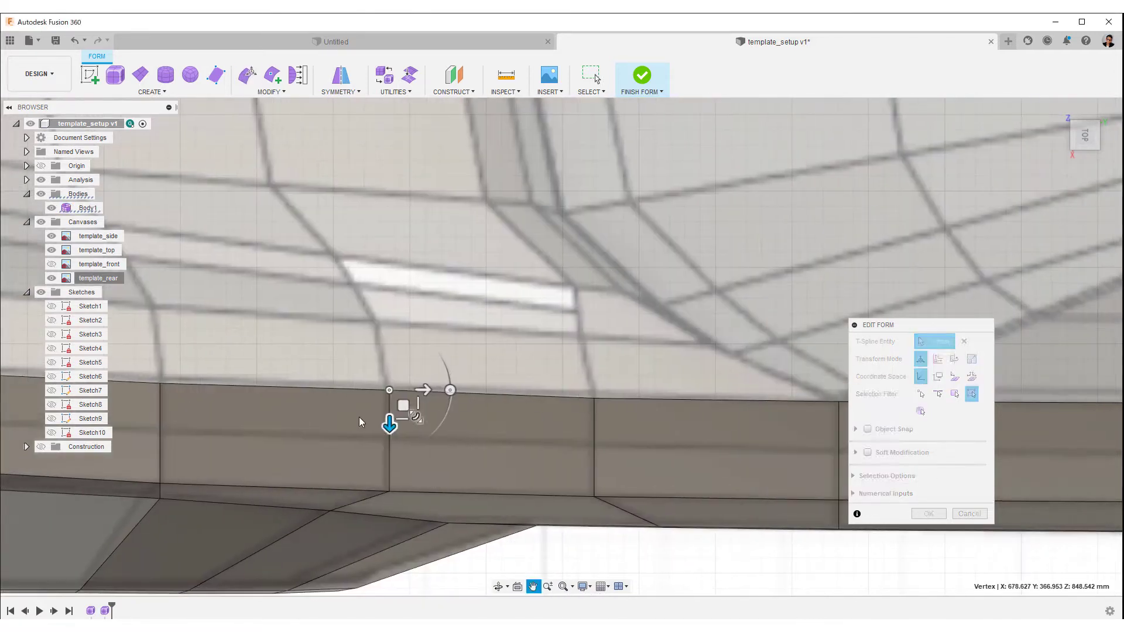
click(622, 399)
drag(716, 430, 718, 438)
middle_drag(511, 342, 244, 309)
click(573, 368)
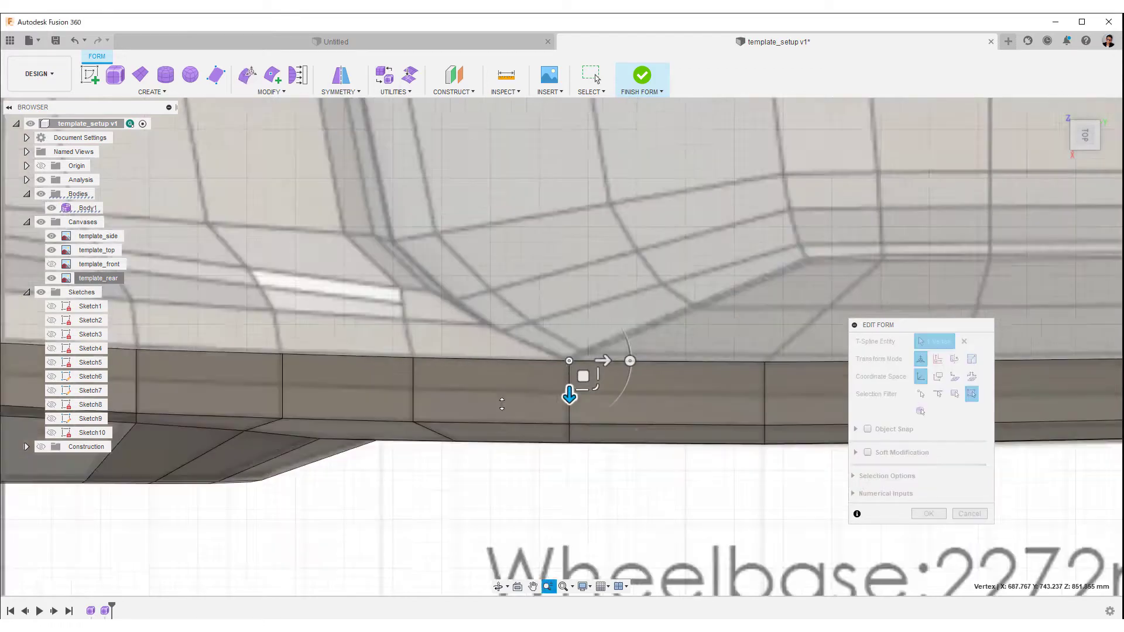
Switch to front view, show the template_front canvas and hide template_rear
scroll(572, 389, down, 3)
shift+middle_drag(421, 486, 819, 375)
click(1074, 148)
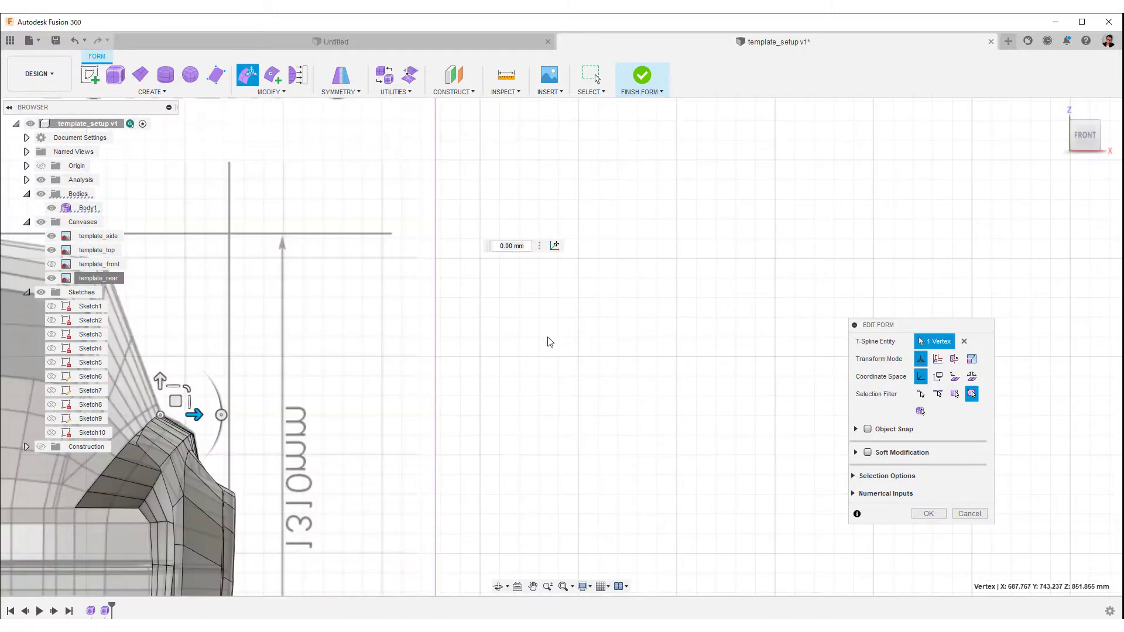
middle_drag(396, 415, 749, 288)
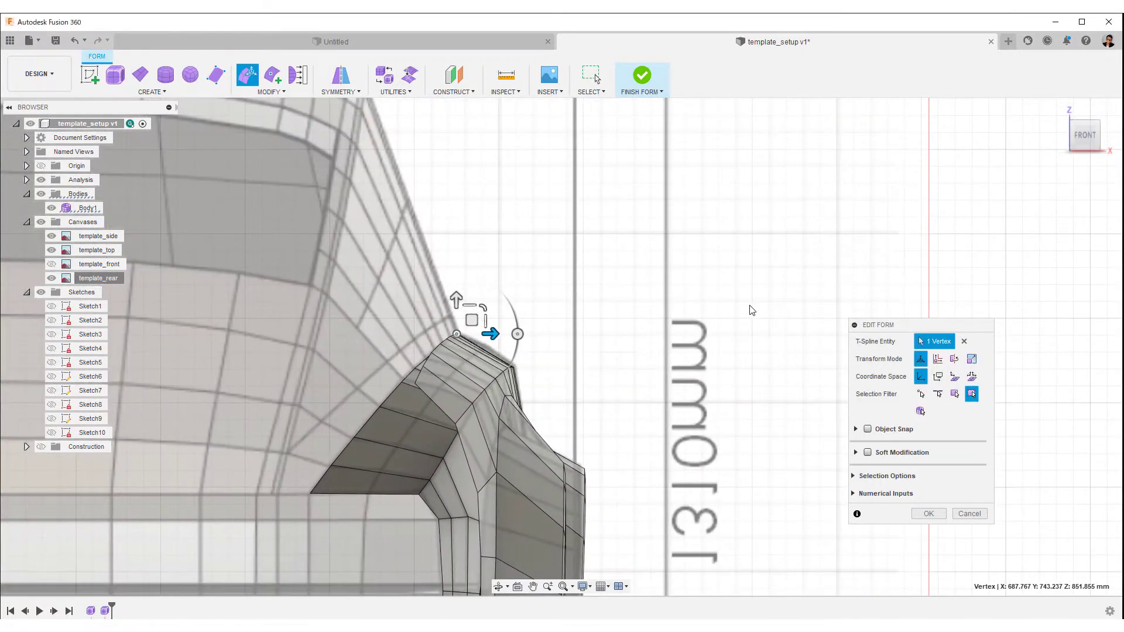
click(752, 310)
middle_drag(679, 368, 798, 276)
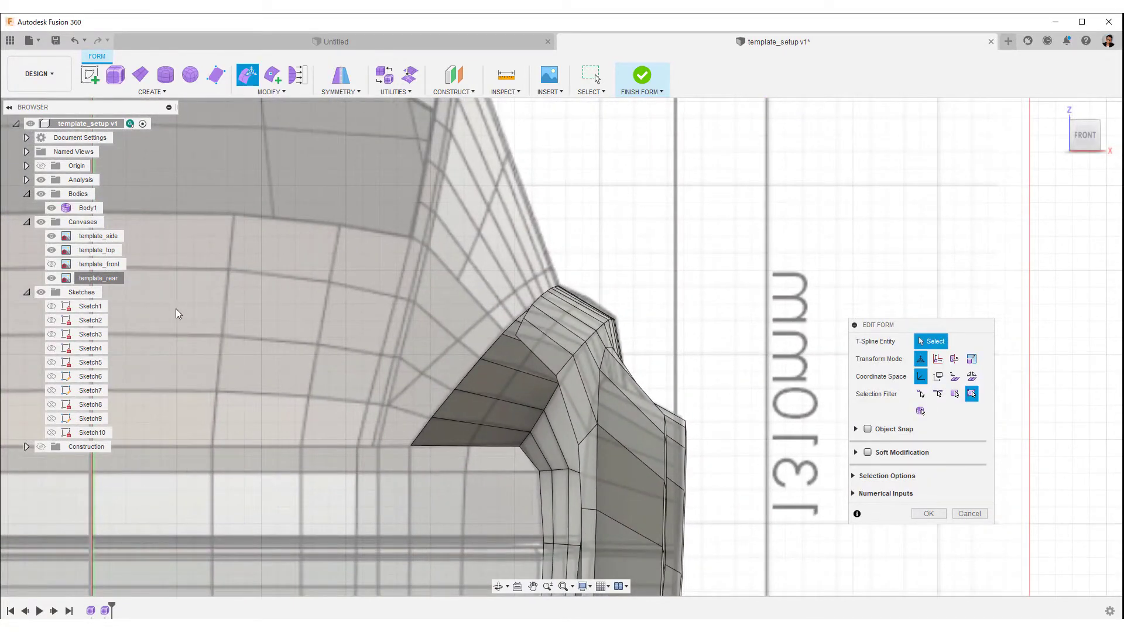
click(52, 264)
click(52, 278)
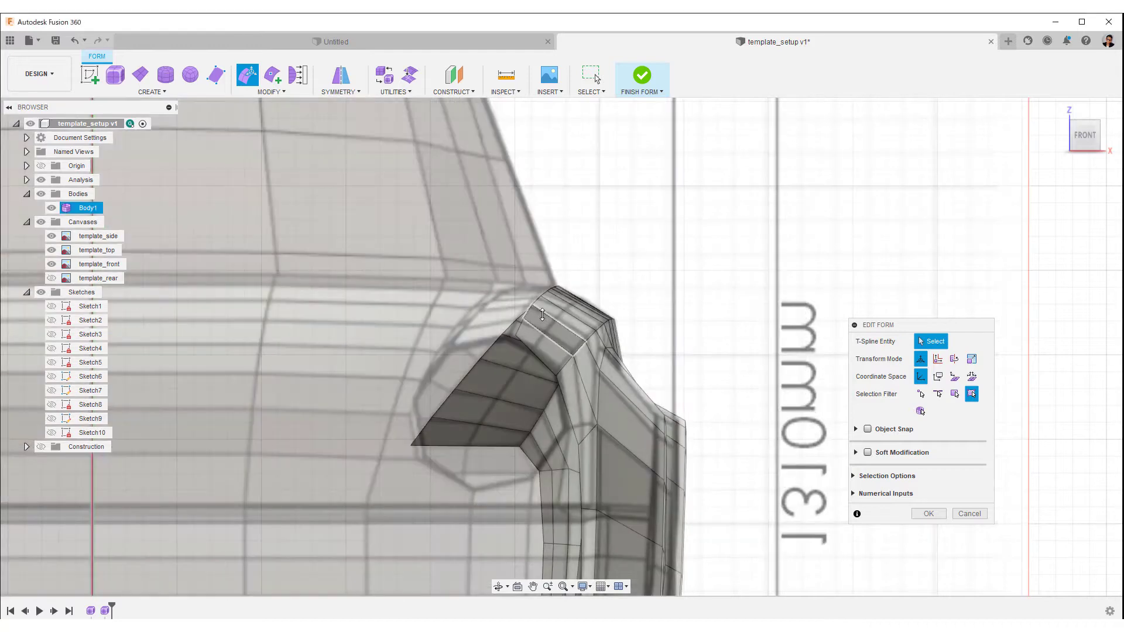
Move the two foremost inner top vertices outward to the front canvas outline, shifting the second about -3.72 mm in X
scroll(544, 312, up, 3)
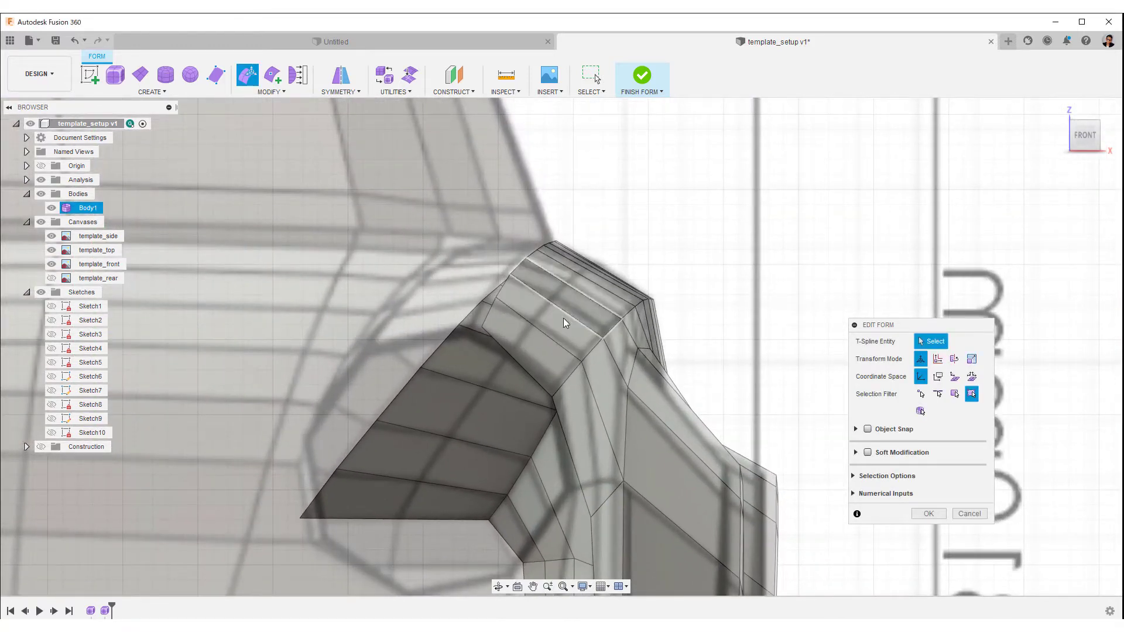
middle_drag(560, 318, 641, 359)
scroll(631, 364, up, 2)
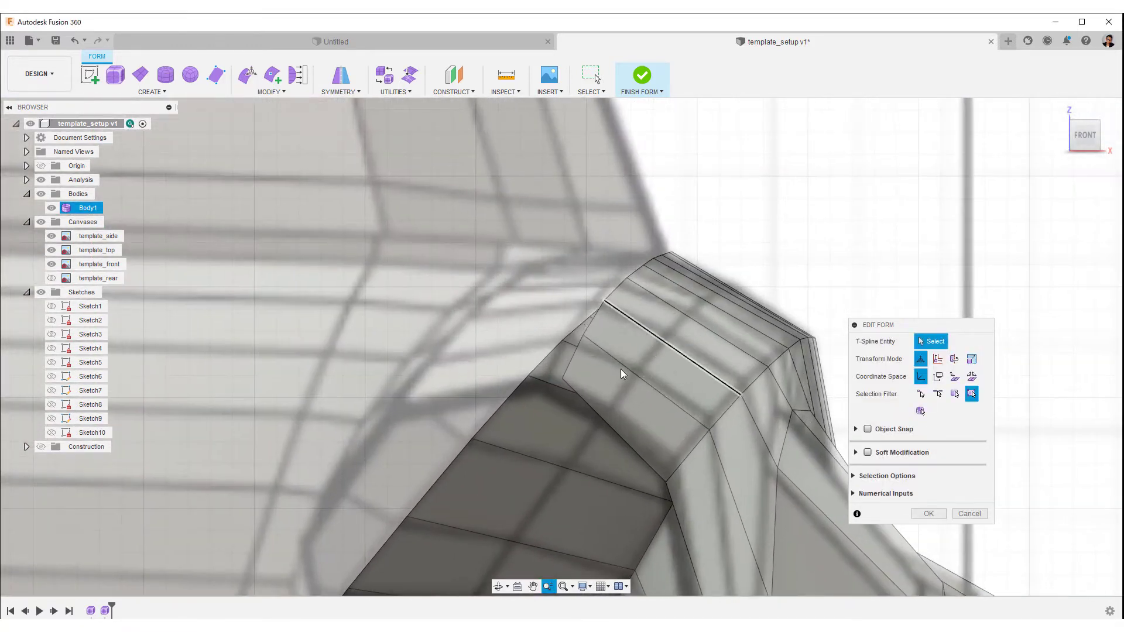
click(562, 378)
drag(594, 378, 584, 392)
click(585, 337)
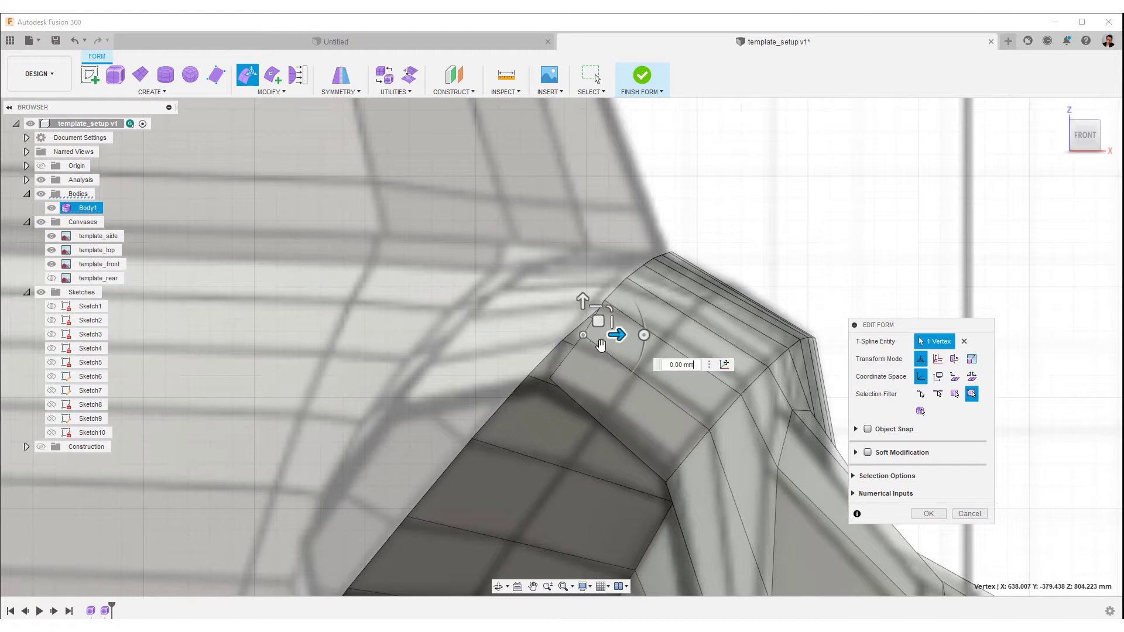
drag(616, 335, 608, 343)
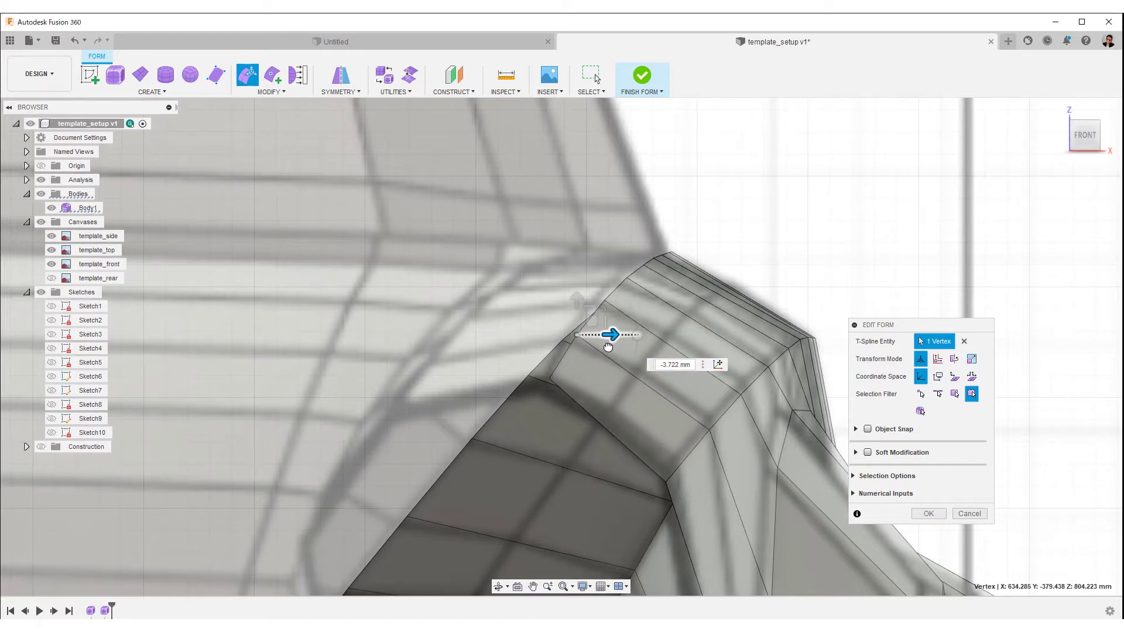
click(737, 218)
With the canvases hidden, slightly raise the inner top boundary vertex above the front wheel arch in right view
mouse_move(752, 210)
ctrl+shift+middle_down()
mouse_move(741, 276)
mouse_move(737, 220)
ctrl+shift+middle_up()
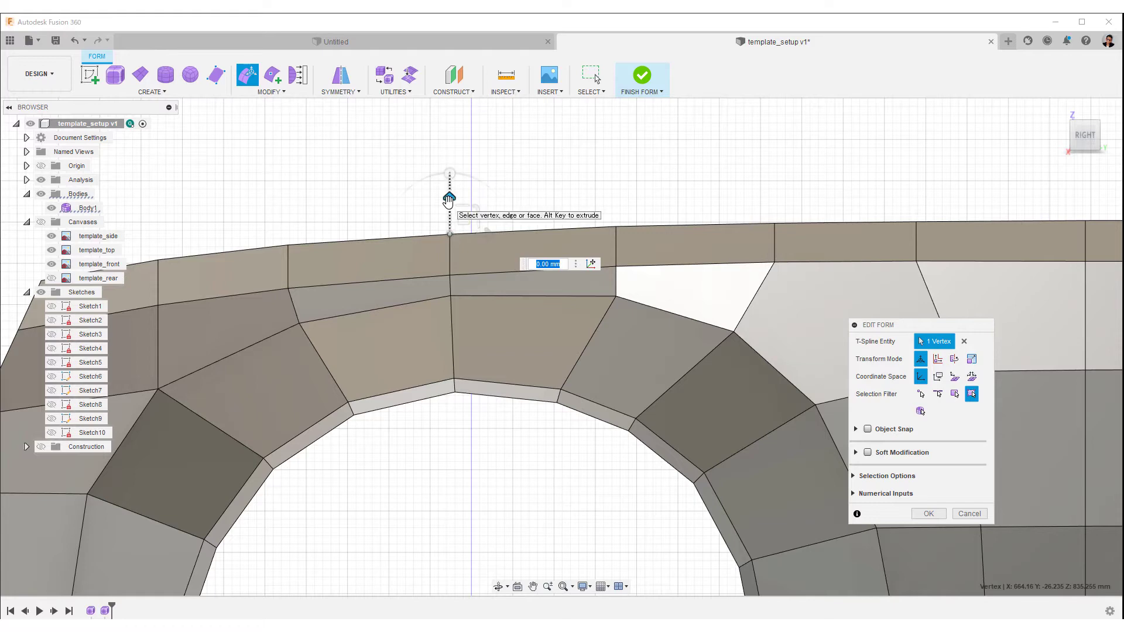
drag(449, 201, 449, 197)
click(620, 213)
scroll(619, 213, down, 2)
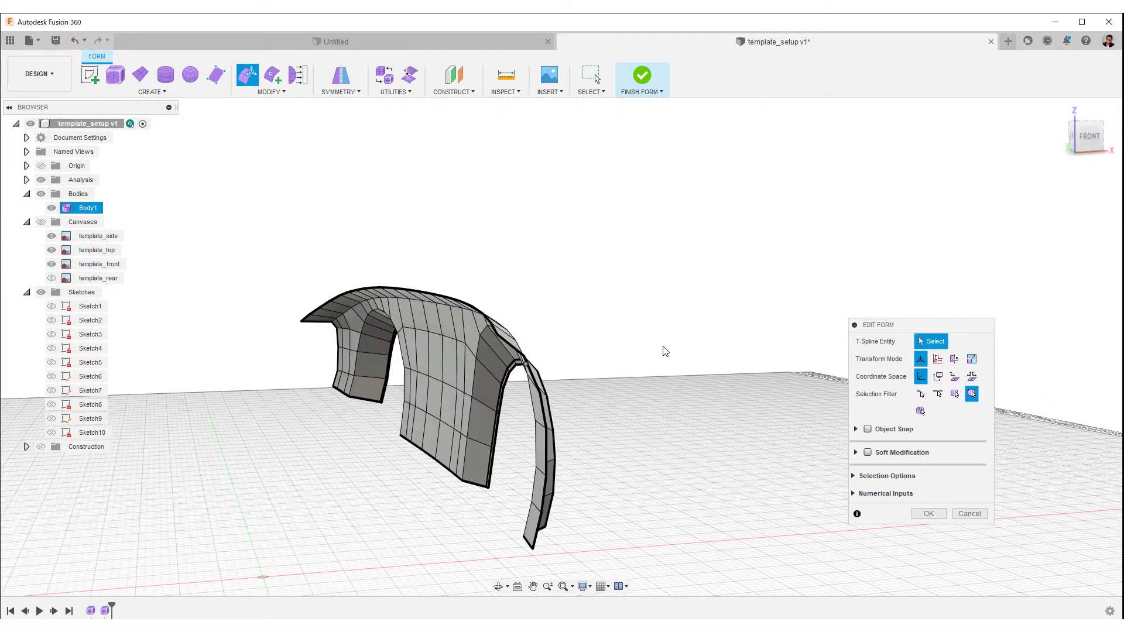
In front view, move the inner top vertex just ahead of the front wheel centre about -1.25 mm in X
click(665, 351)
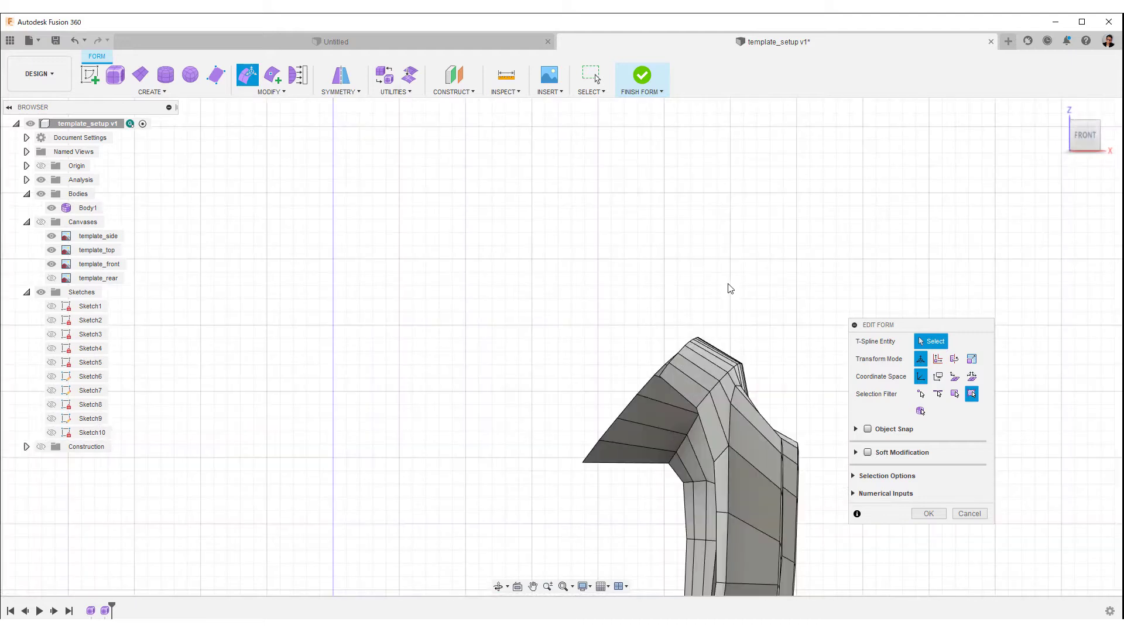
scroll(730, 234, up, 6)
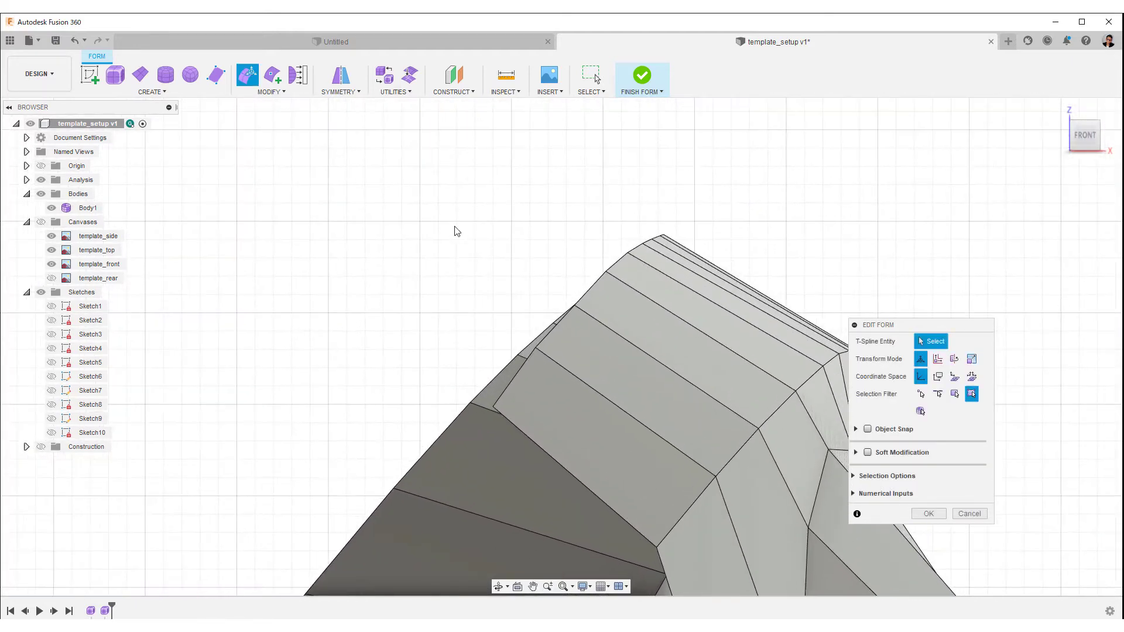
click(575, 305)
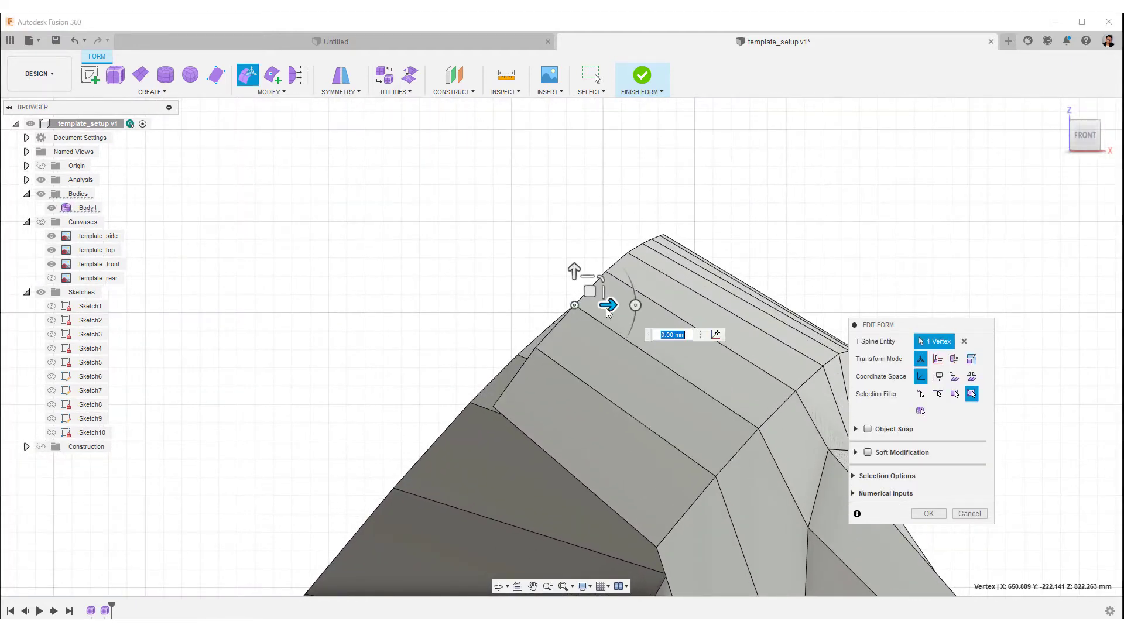
drag(610, 312, 607, 309)
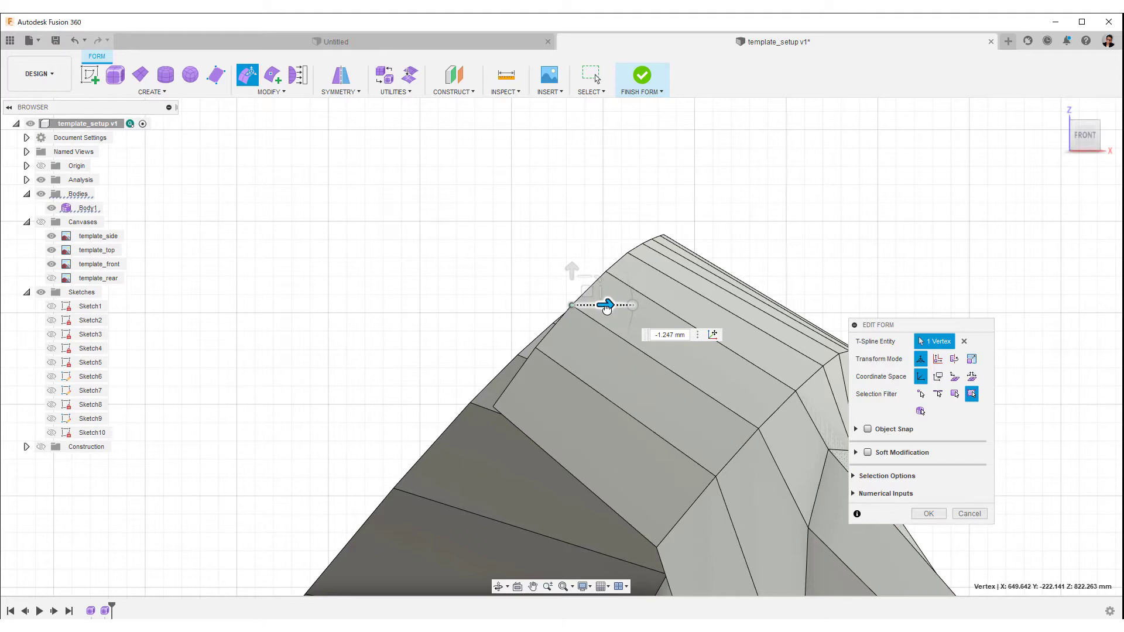
Inspect the fender form from the front, at an angle and from the right side
scroll(459, 291, down, 5)
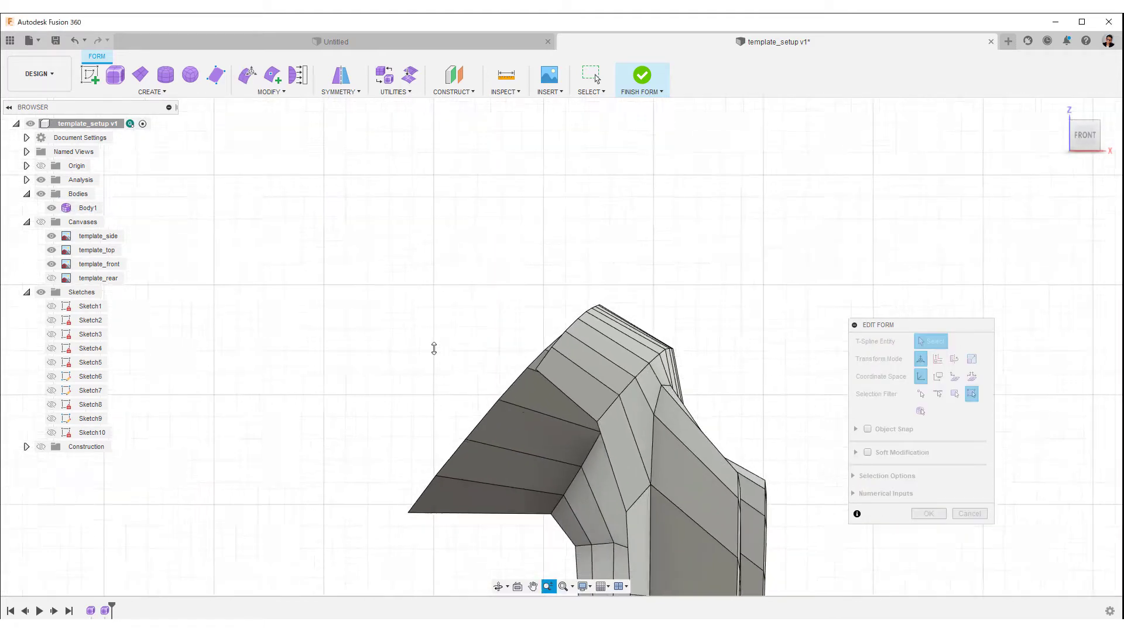
ctrl+shift+middle_drag(426, 364, 461, 391)
middle_drag(465, 348, 413, 270)
shift+middle_drag(722, 209, 623, 213)
click(1083, 136)
ctrl+shift+middle_drag(718, 247, 718, 270)
middle_drag(587, 236, 691, 225)
ctrl+shift+middle_drag(693, 208, 692, 223)
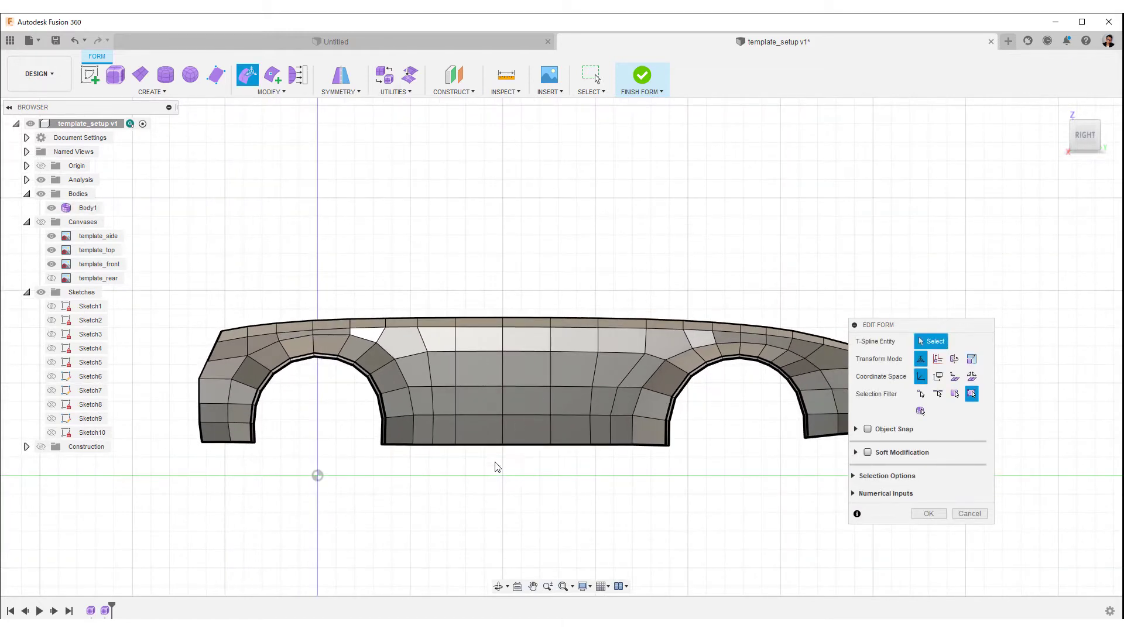
Adjust the height of the short lip edge at the bottom rear end of the front wheel arch and finish form editing
middle_drag(495, 469, 595, 425)
scroll(595, 425, up, 2)
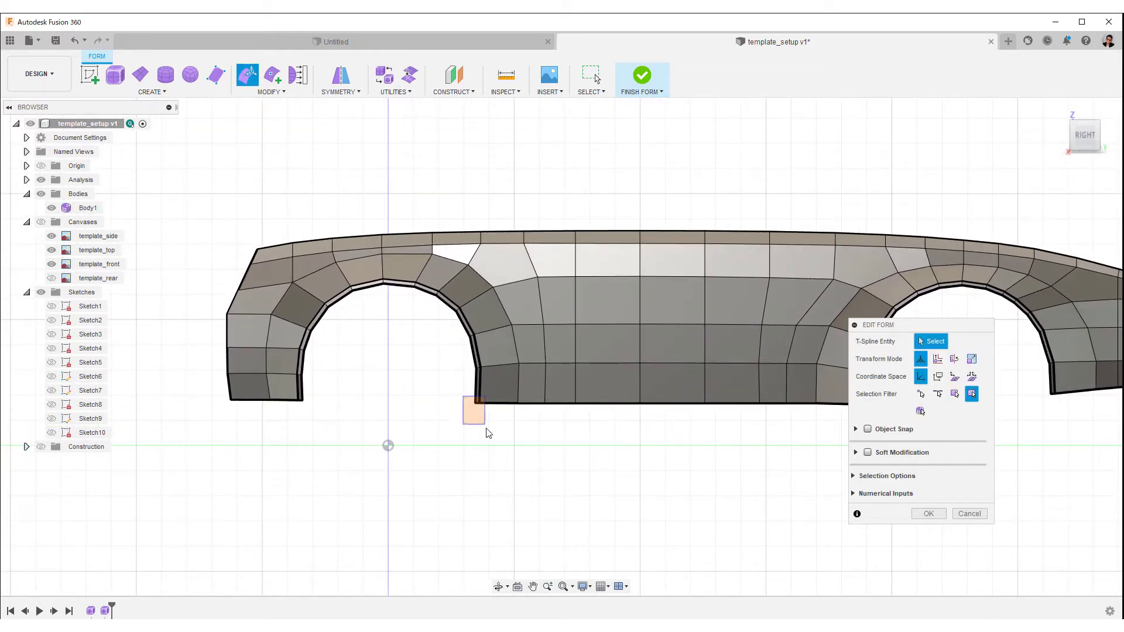
click(476, 391)
scroll(504, 480, up, 3)
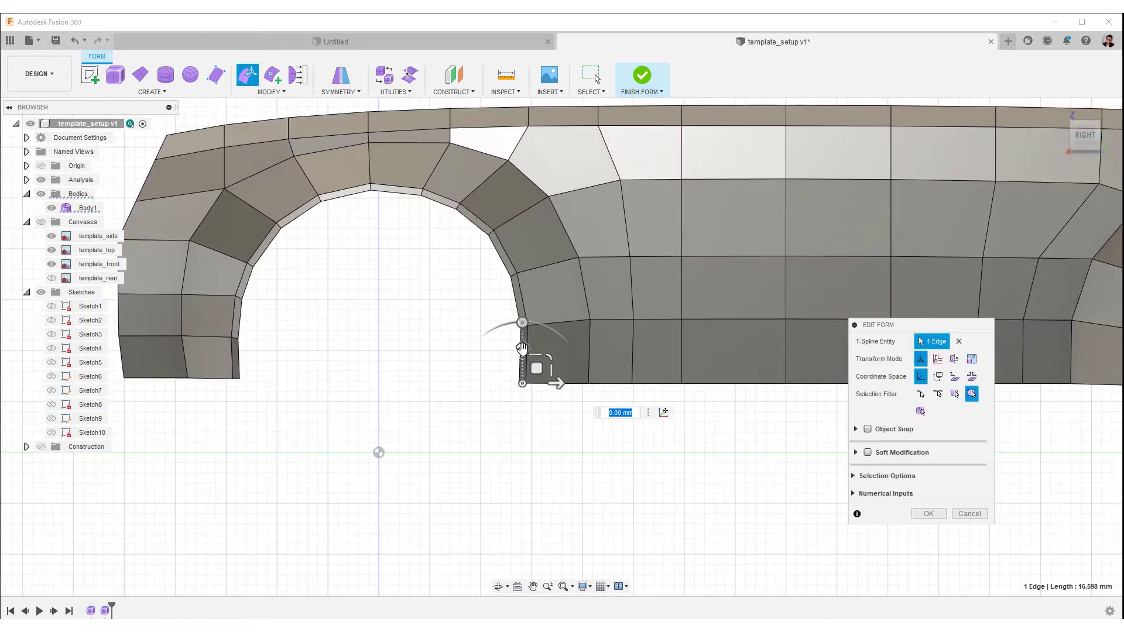
drag(522, 355, 522, 350)
click(504, 356)
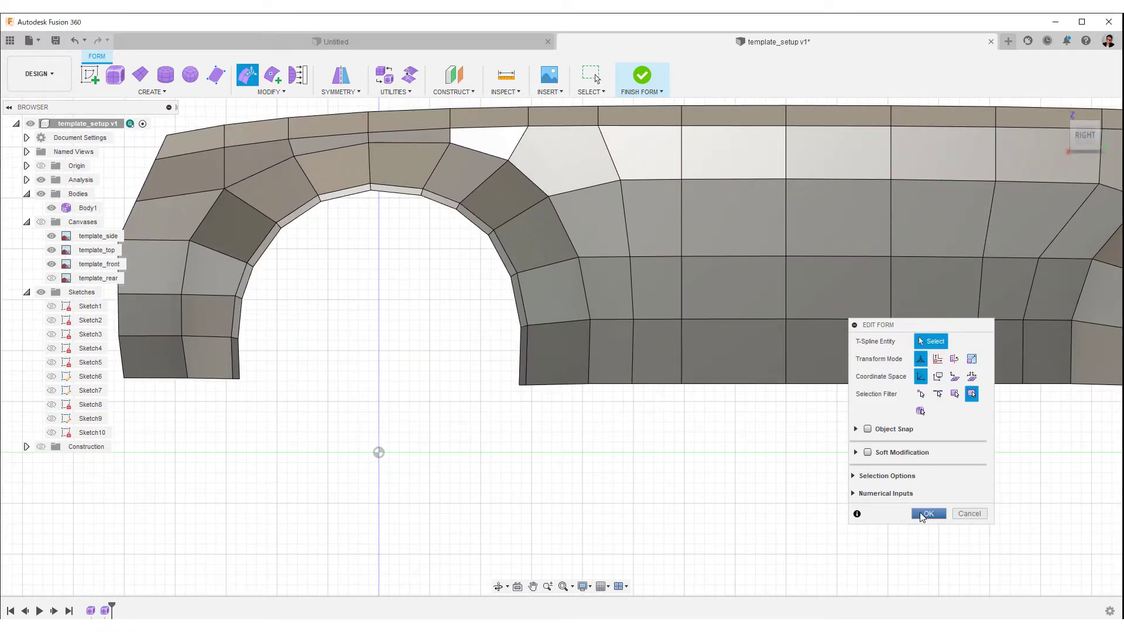
click(926, 513)
scroll(761, 483, down, 5)
shift+middle_drag(745, 489, 600, 454)
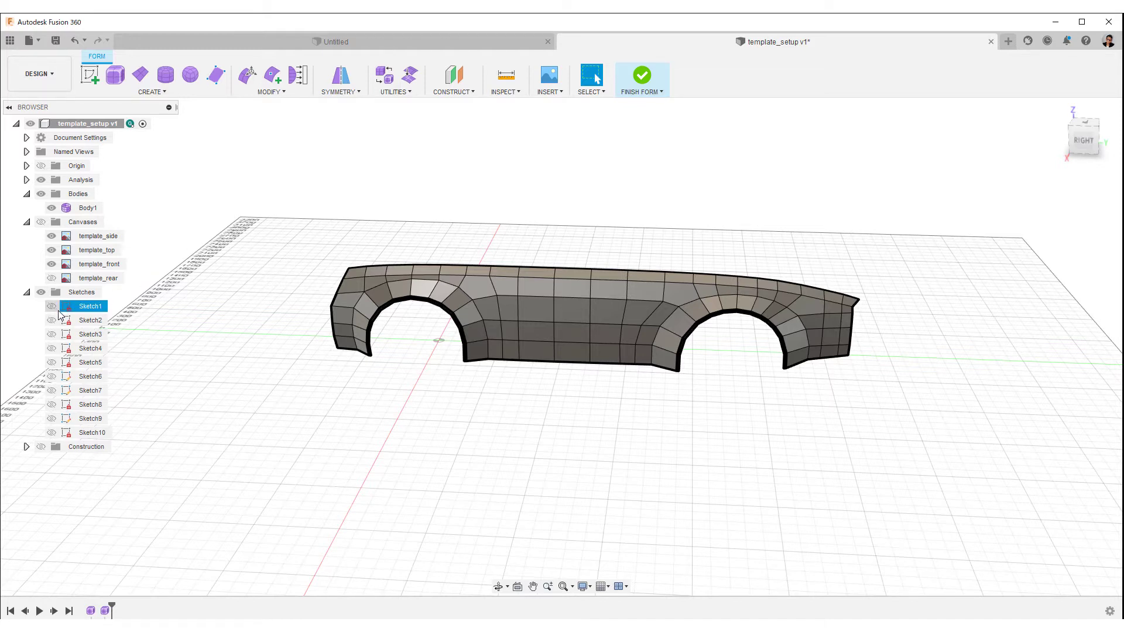
click(41, 447)
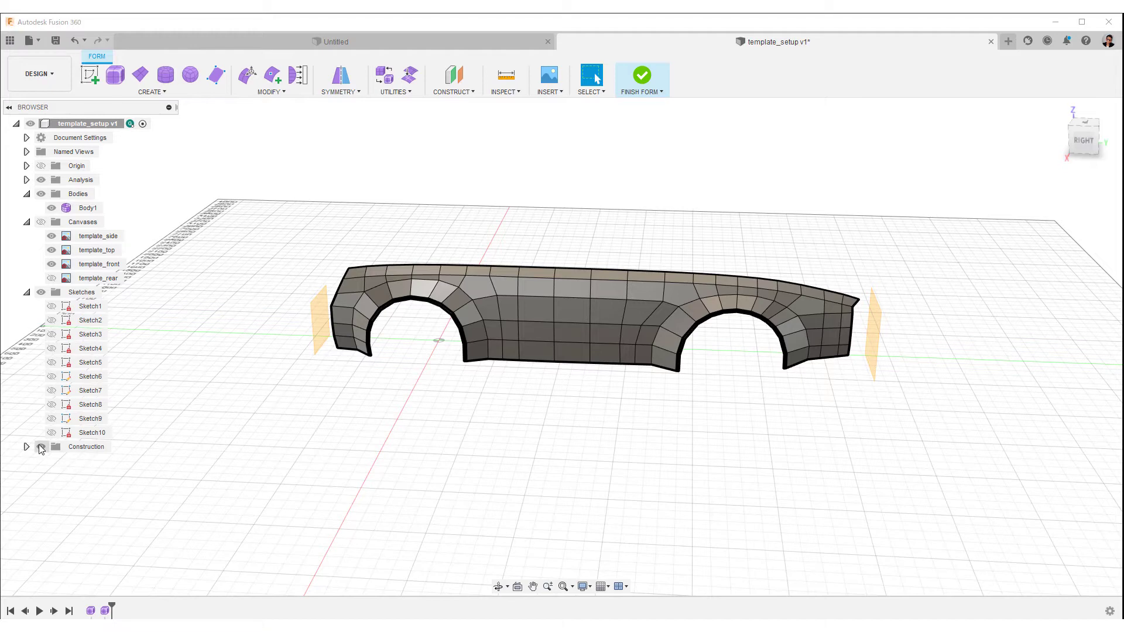
click(41, 447)
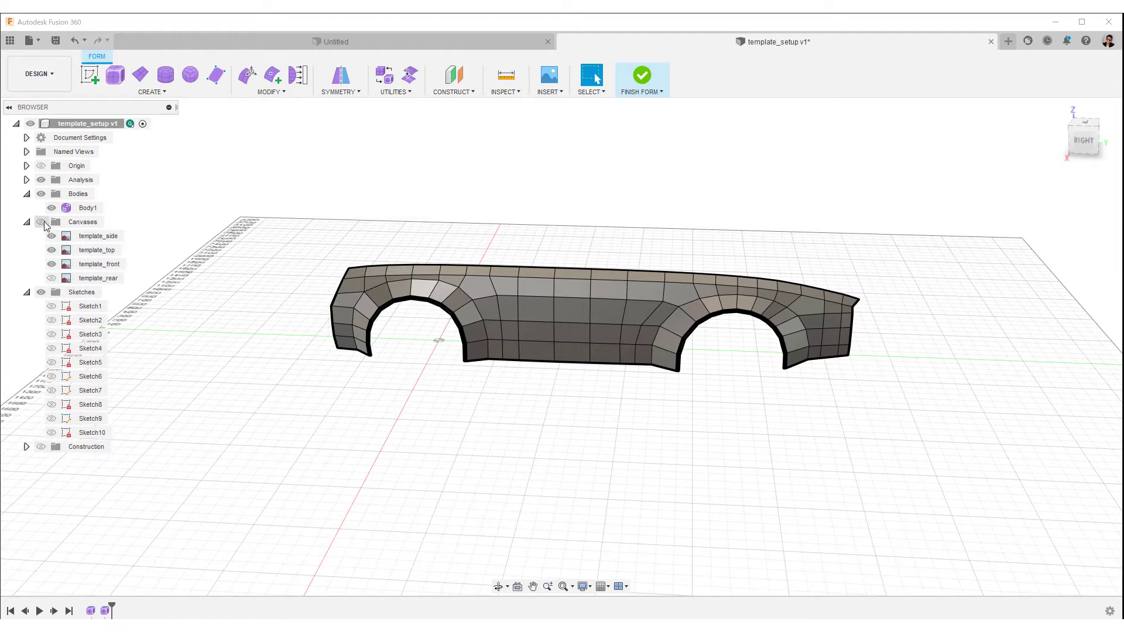
Show the canvases again, hide template_front and template_rear, and view the fender from the right
click(41, 222)
click(53, 278)
shift+middle_drag(175, 228, 174, 216)
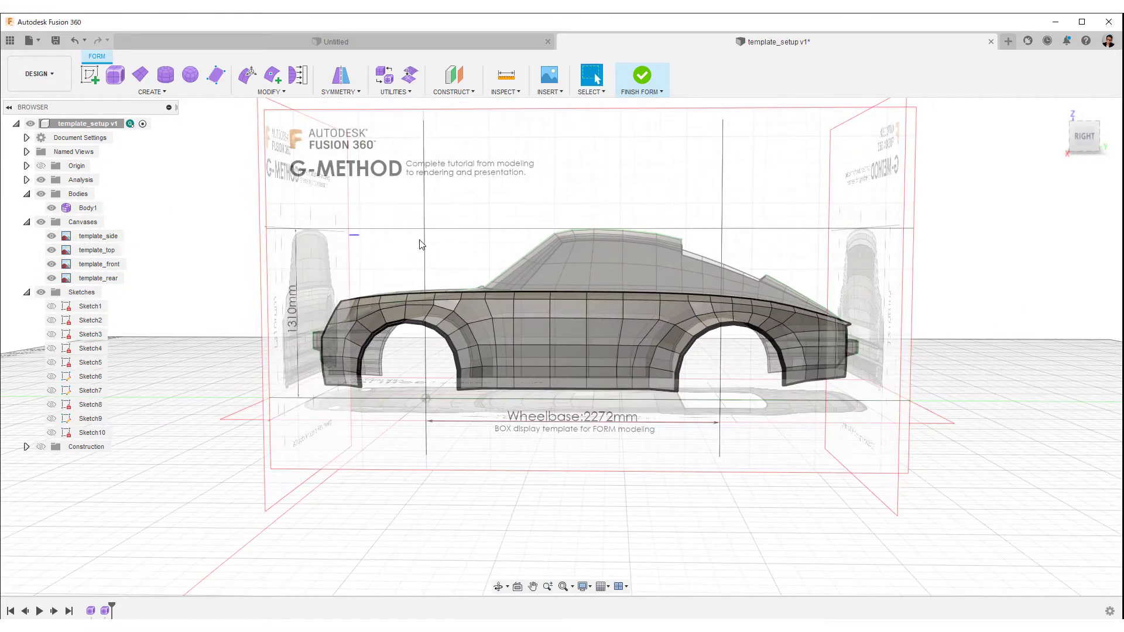
click(51, 264)
click(52, 278)
click(1083, 136)
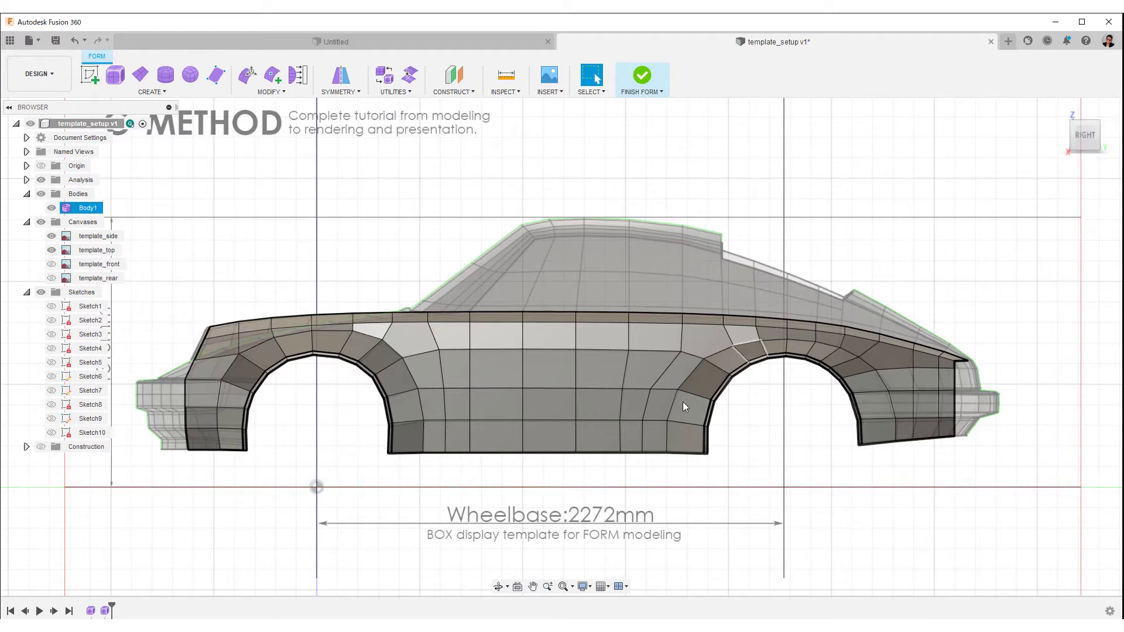
Select the three lower edges at the fender's front end and move them about -1.07 mm horizontally to match the side canvas
middle_drag(550, 436, 883, 383)
ctrl+shift+middle_drag(697, 376, 734, 323)
drag(381, 279, 508, 560)
right_click(387, 349)
click(427, 328)
drag(476, 397, 474, 402)
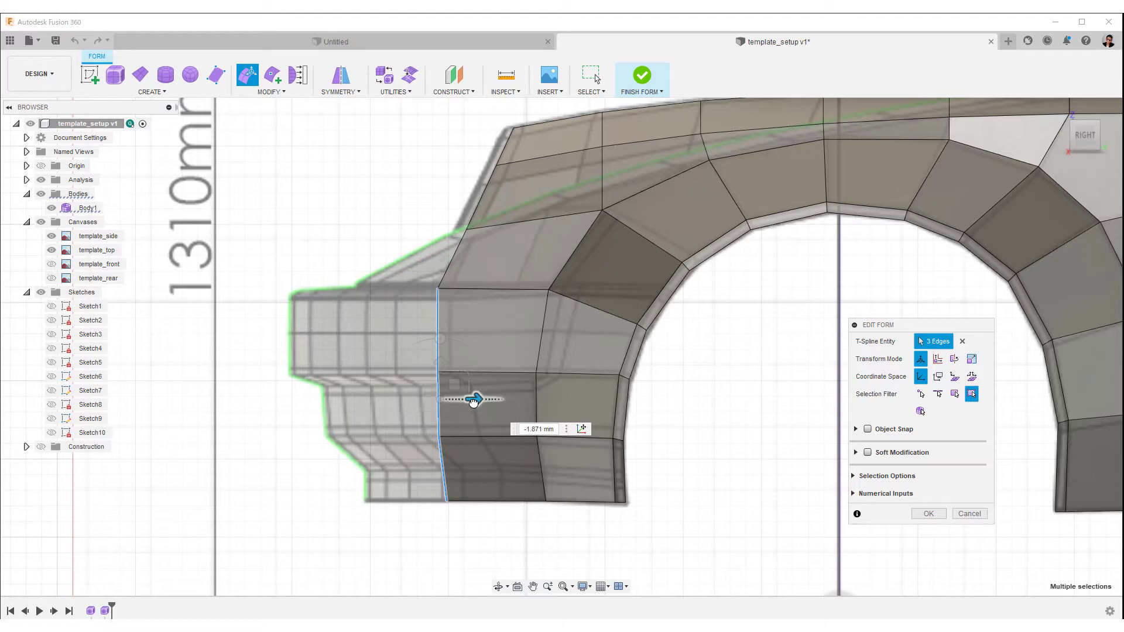
Move the two vertices on the fender's slanted front edge horizontally to match the side canvas, the lower one by about -2.38 mm
middle_drag(457, 365, 492, 434)
scroll(527, 319, up, 3)
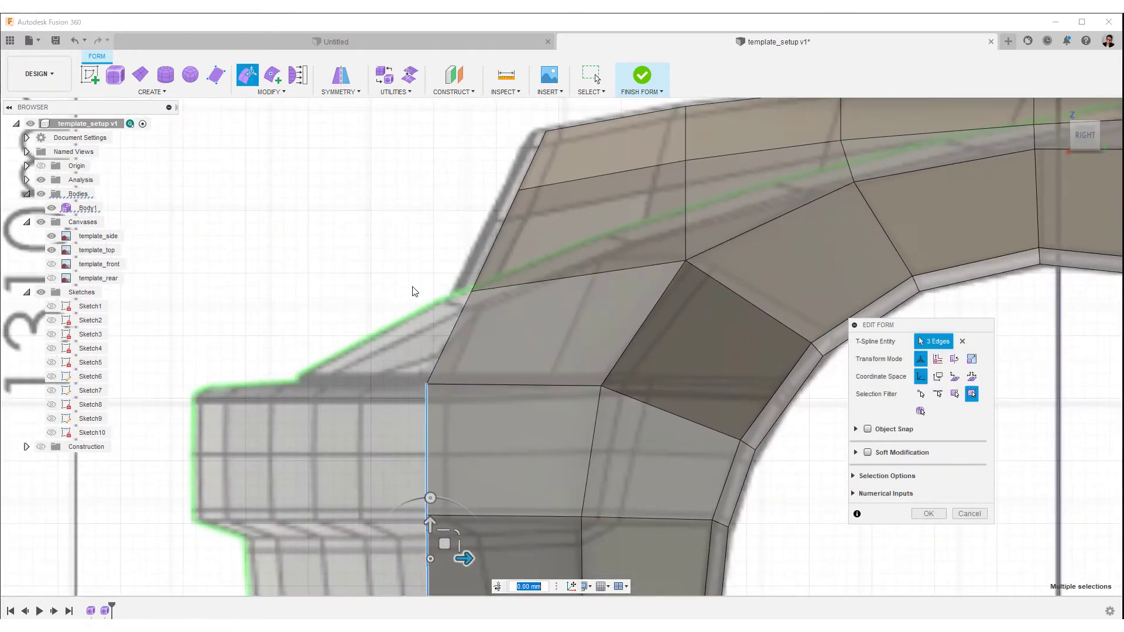
click(432, 294)
click(469, 290)
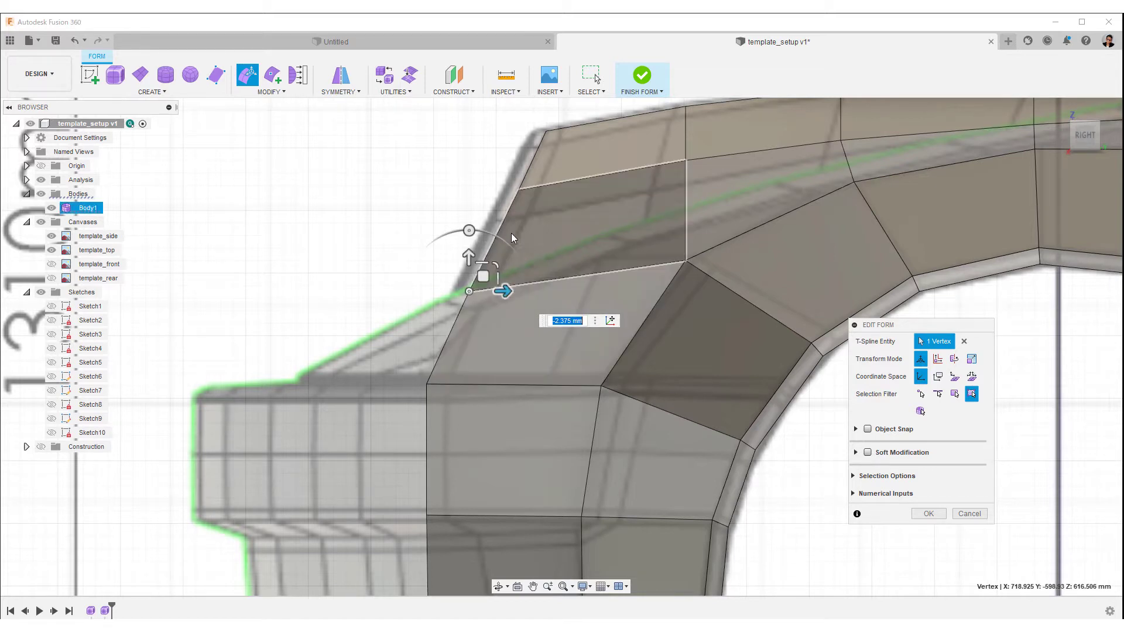
click(520, 189)
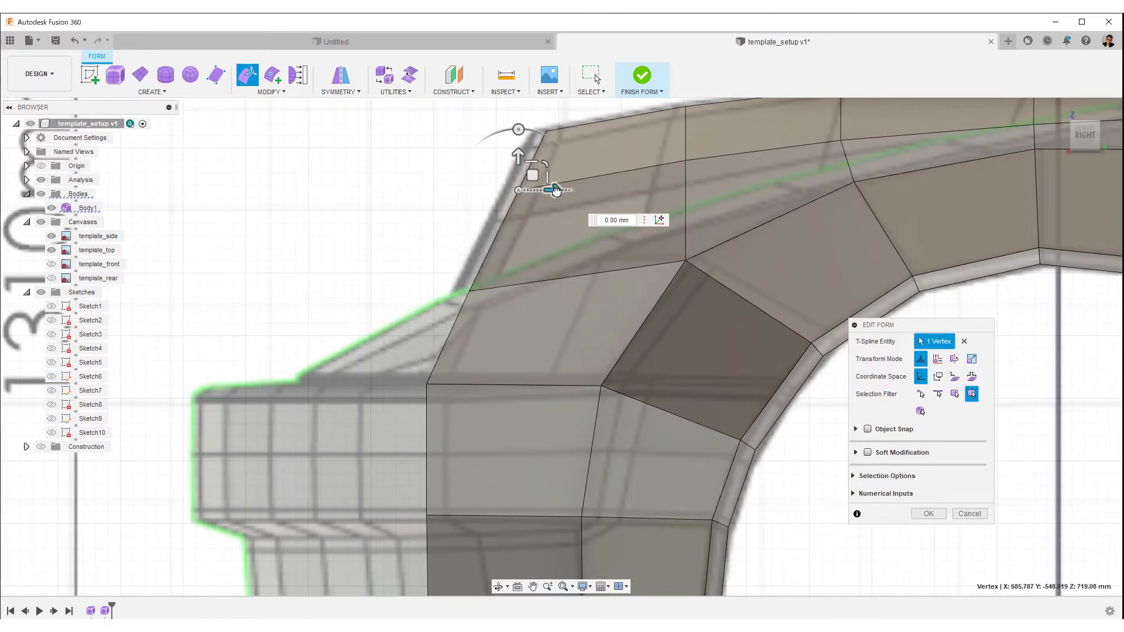
drag(552, 189, 547, 187)
click(425, 207)
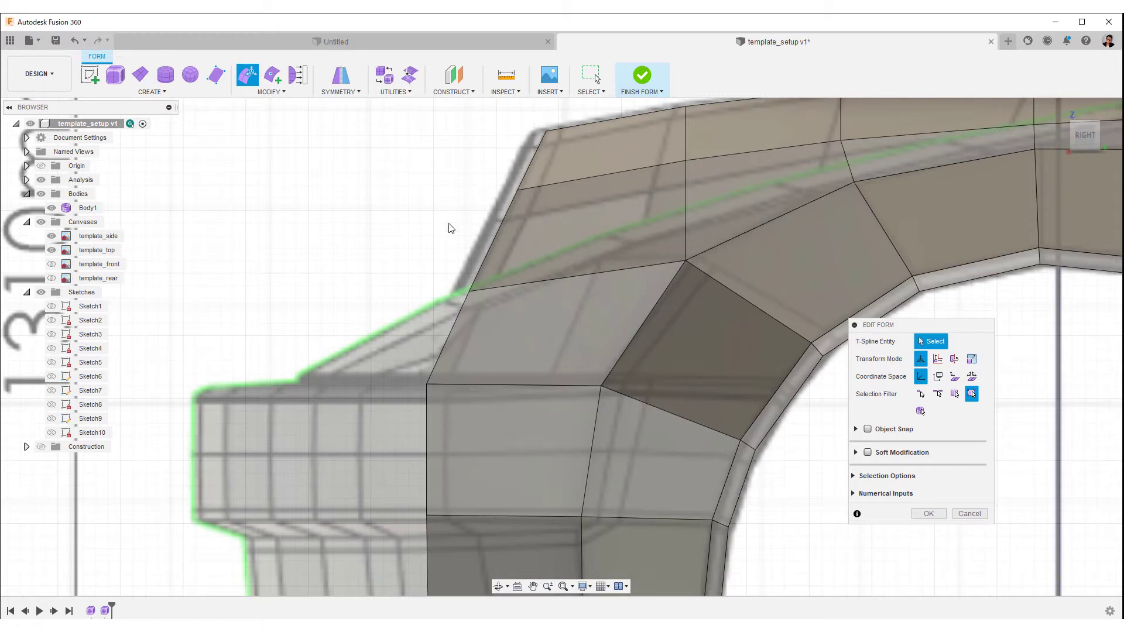
Select the 13 upper edges along the rear half of the body side and extrude them about 330 mm toward the car's centre line
scroll(559, 345, down, 5)
mouse_move(625, 469)
middle_down()
mouse_move(604, 471)
mouse_move(608, 454)
middle_up()
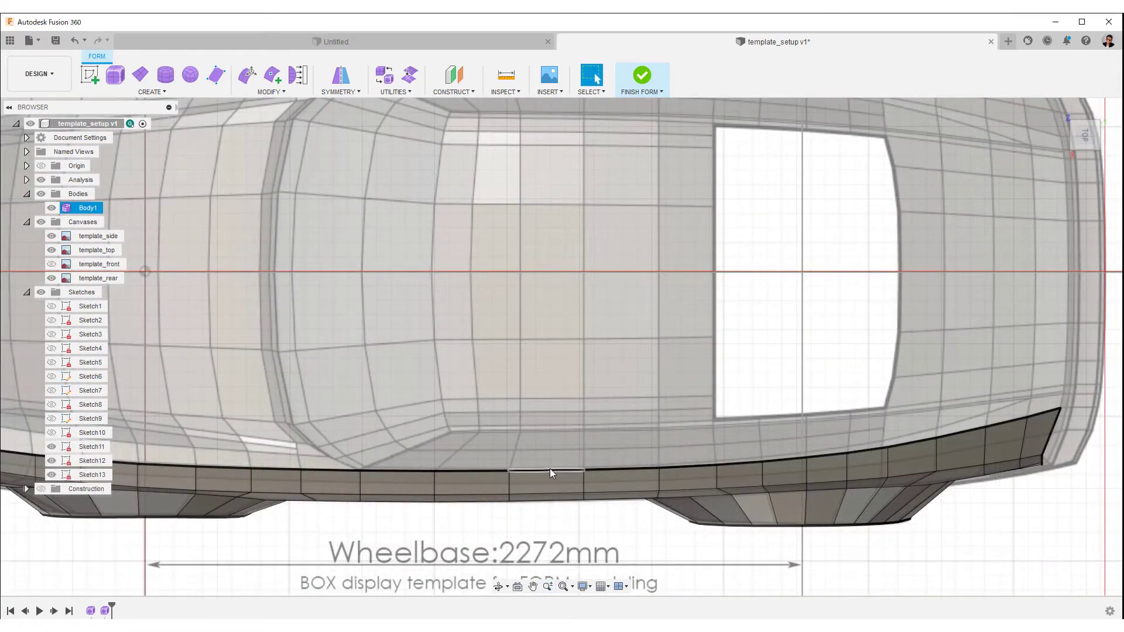
click(417, 470)
double_click(1041, 413)
scroll(687, 296, up, 5)
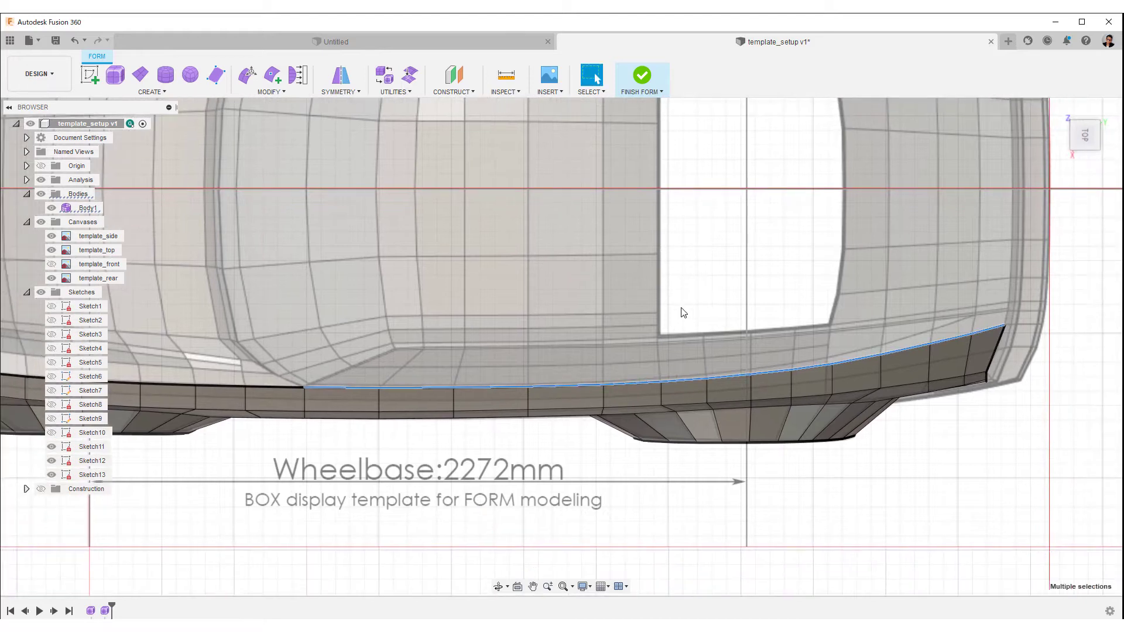
right_click(680, 309)
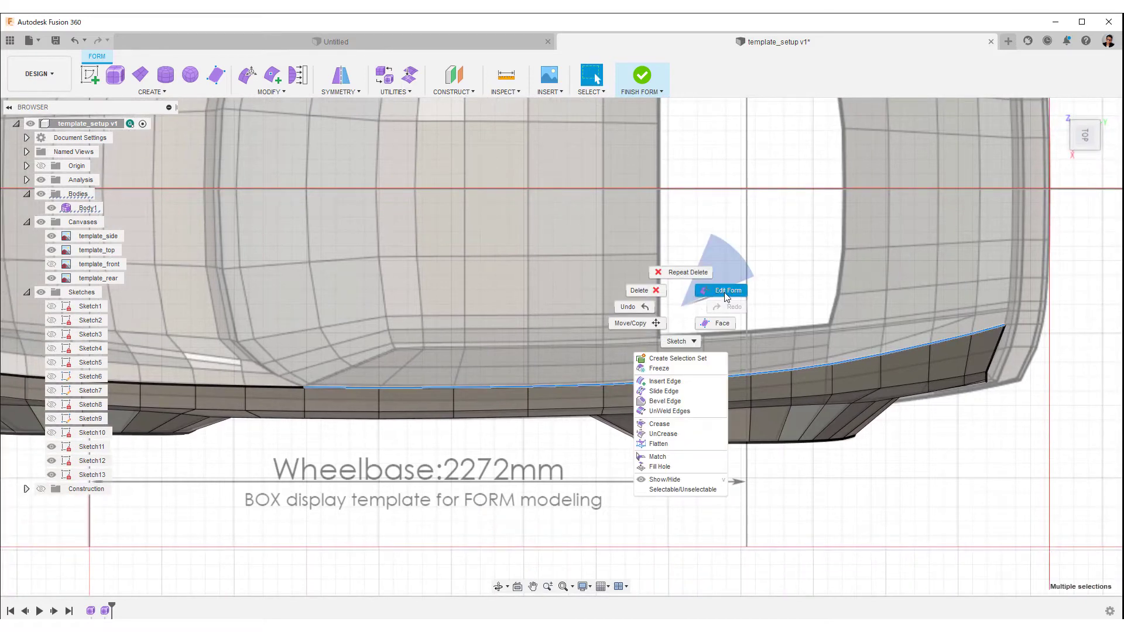
click(726, 291)
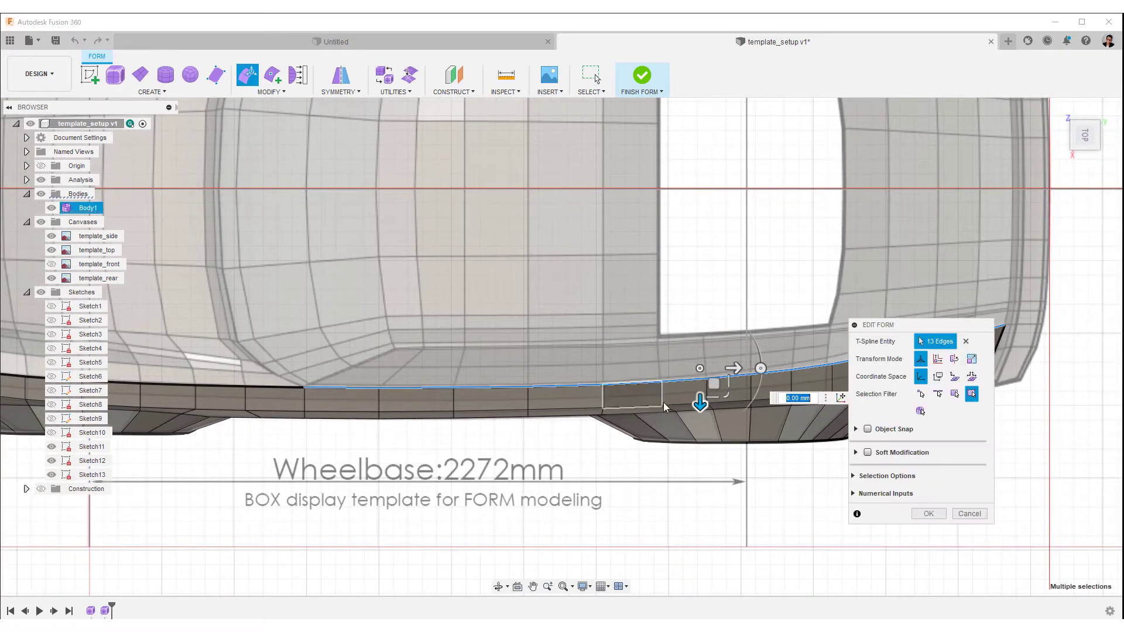
drag(700, 391, 703, 310)
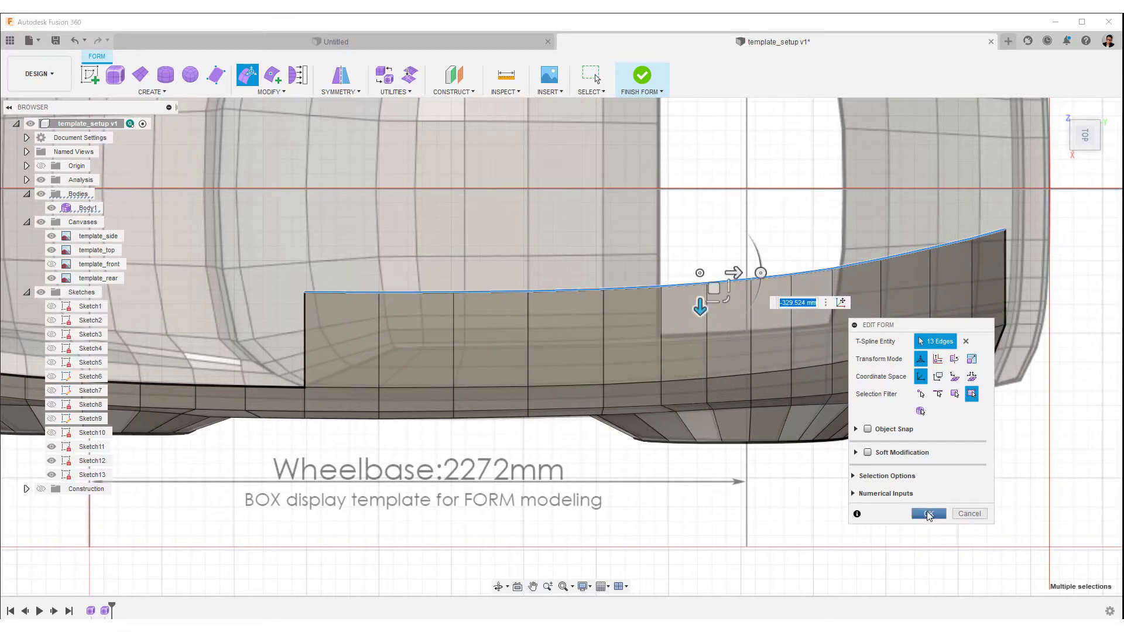
click(929, 514)
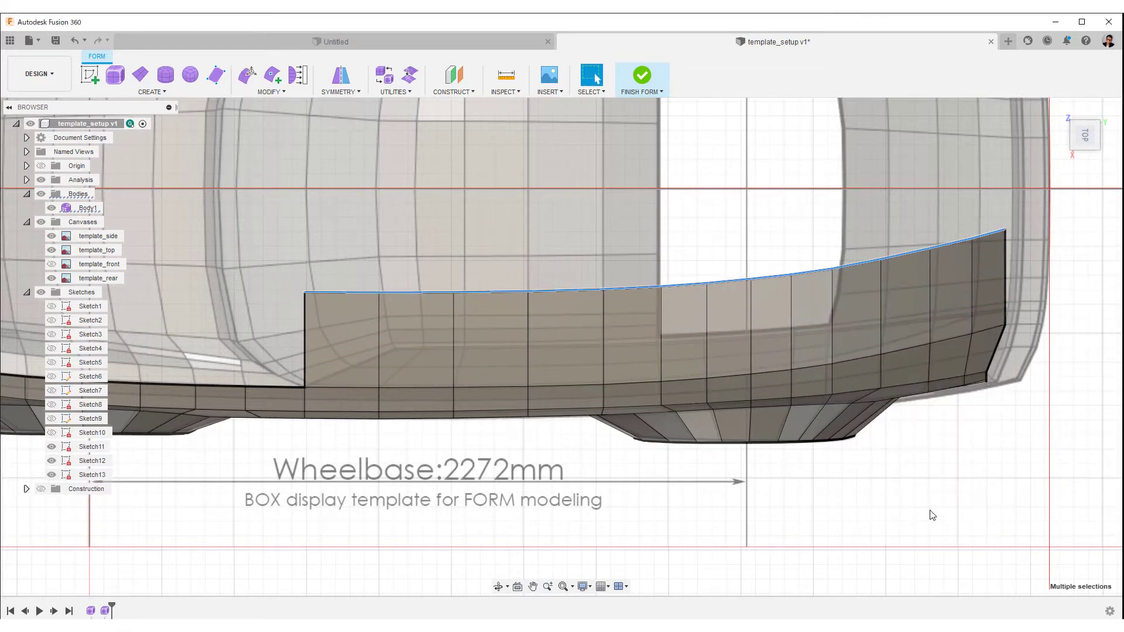
click(933, 516)
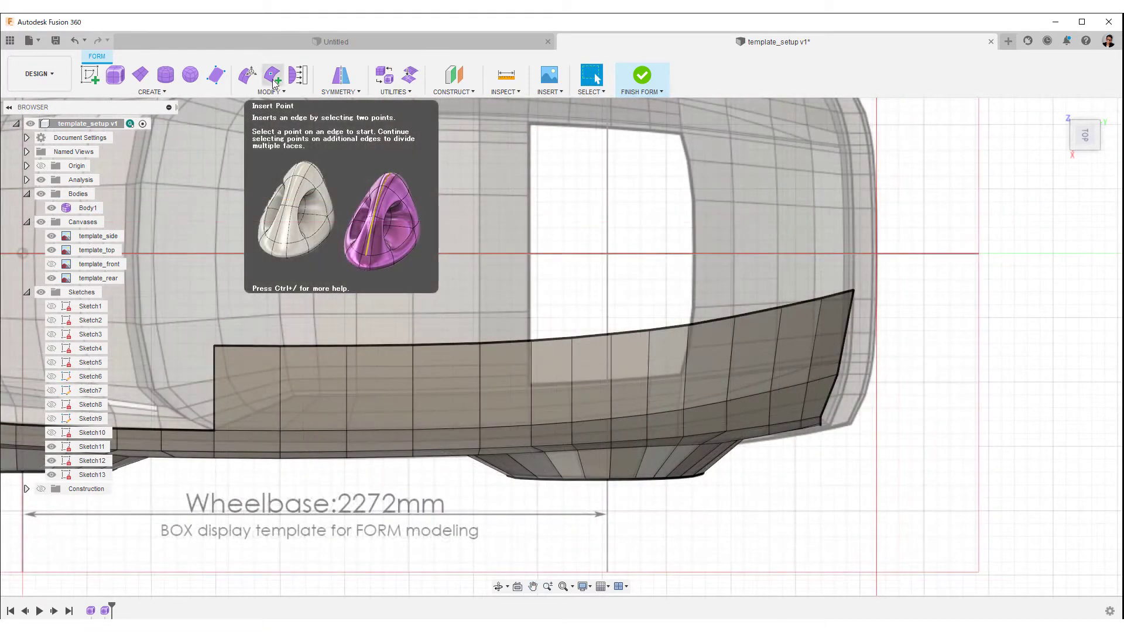
Insert a lengthwise line of edges in Simple mode across the extruded strip, from its second cross edge toward the rear end
click(273, 79)
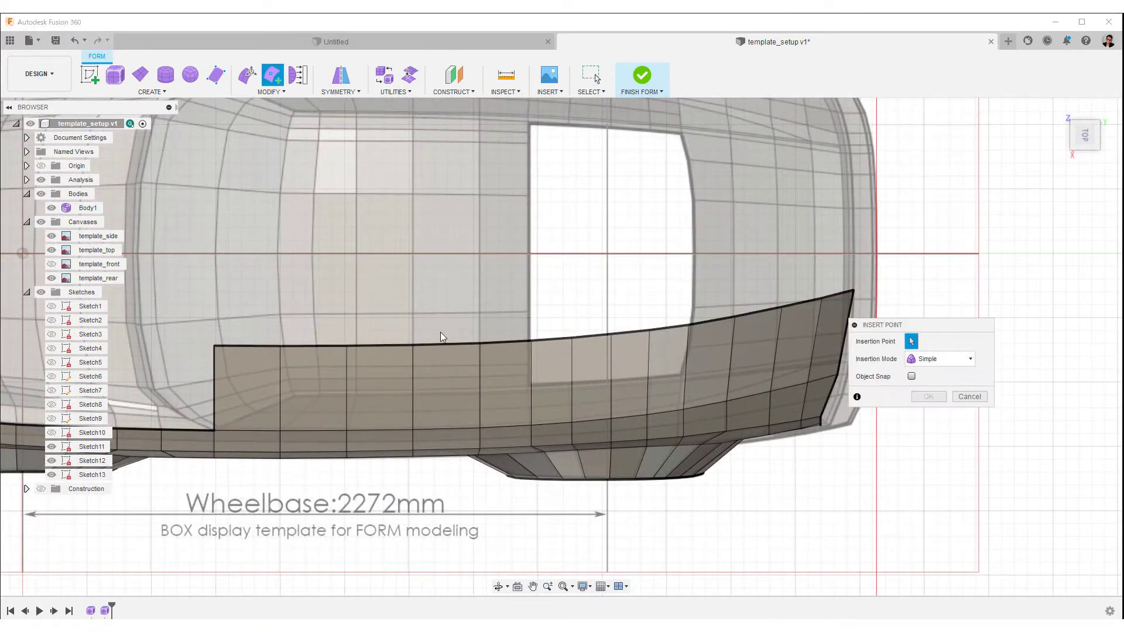
ctrl+shift+middle_drag(444, 328, 466, 335)
click(296, 393)
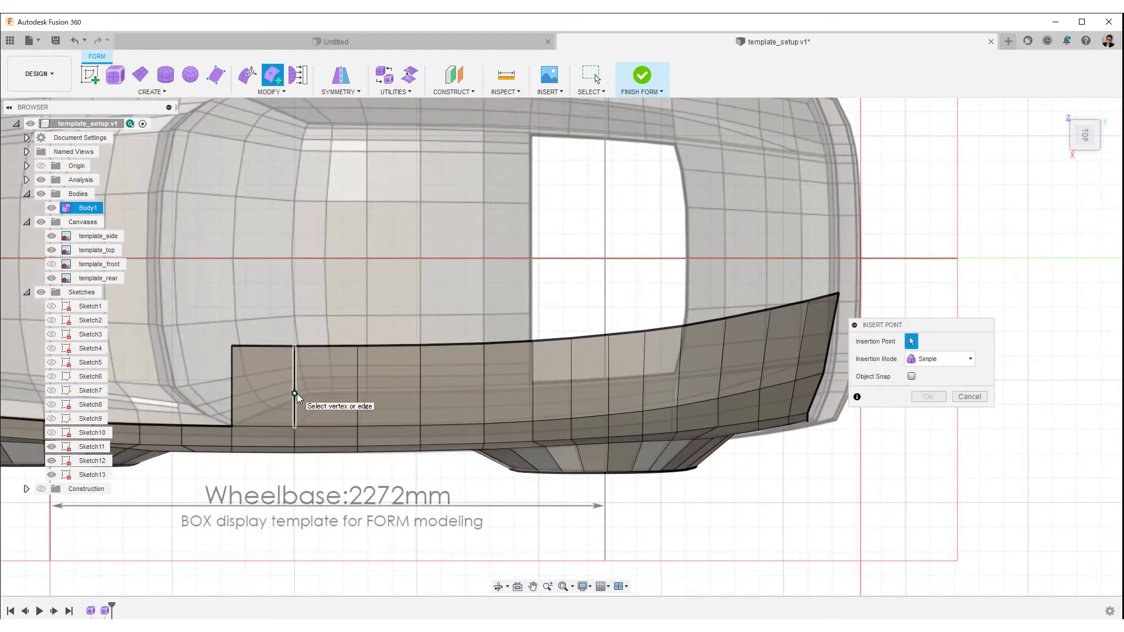
right_click(828, 364)
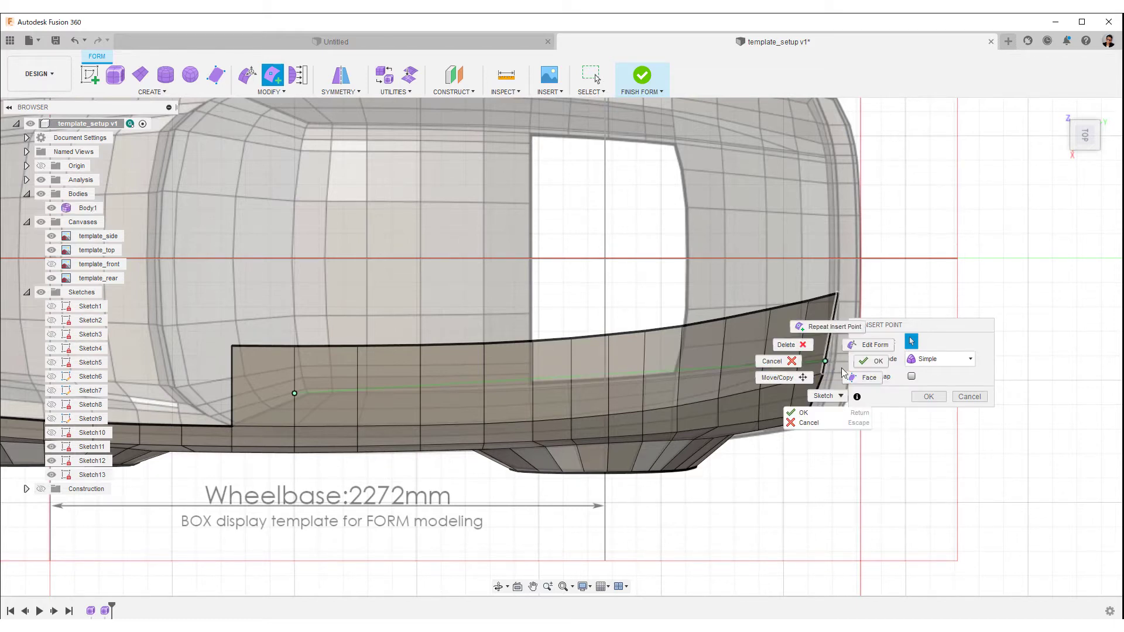
click(935, 397)
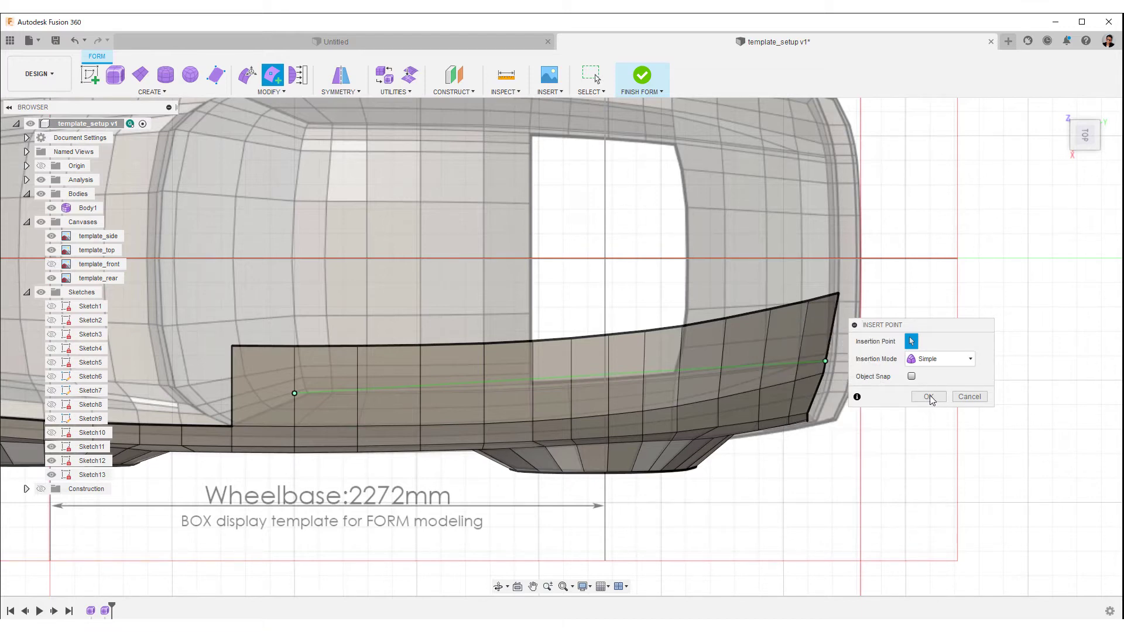
click(930, 397)
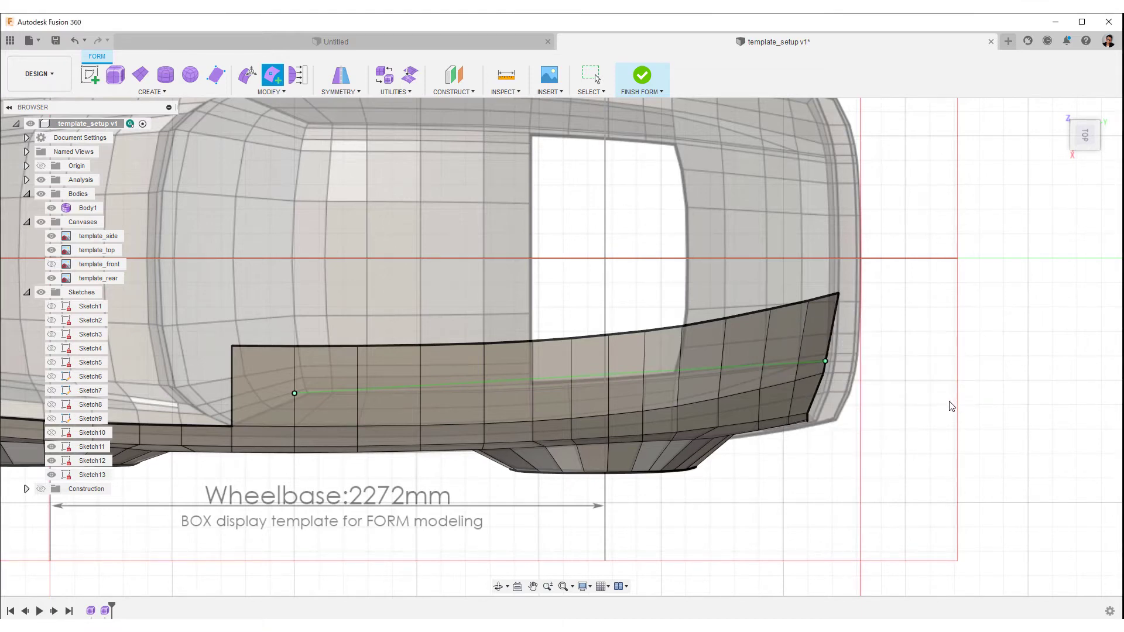
Insert a diagonal edge from near the front of the new lengthwise edge to the strip's outer front corner, following the top canvas
click(272, 75)
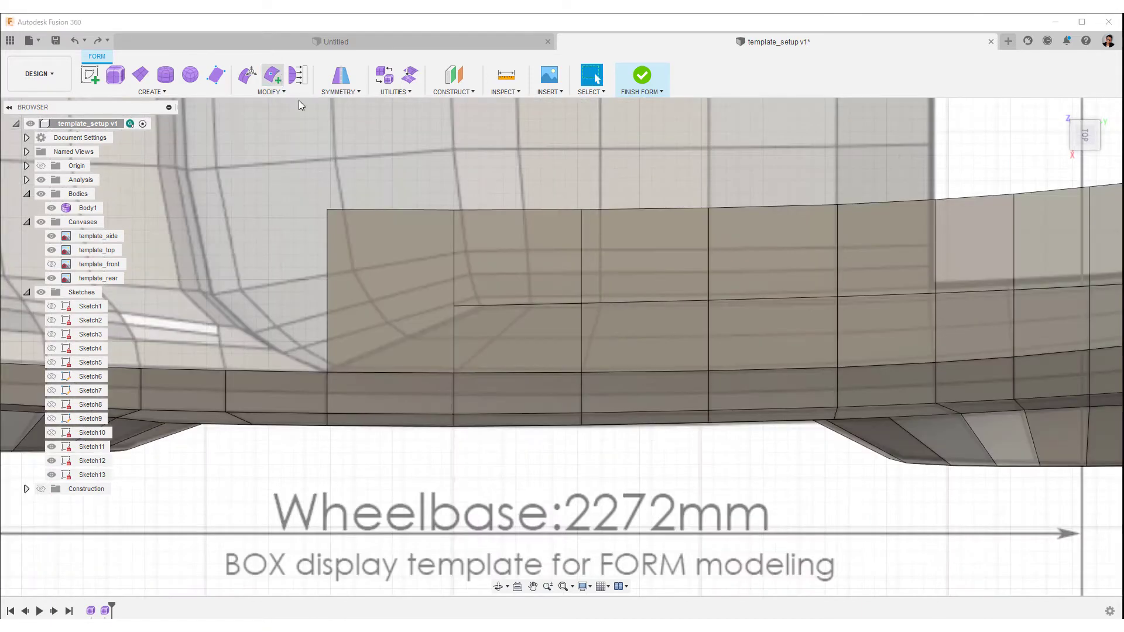
click(482, 305)
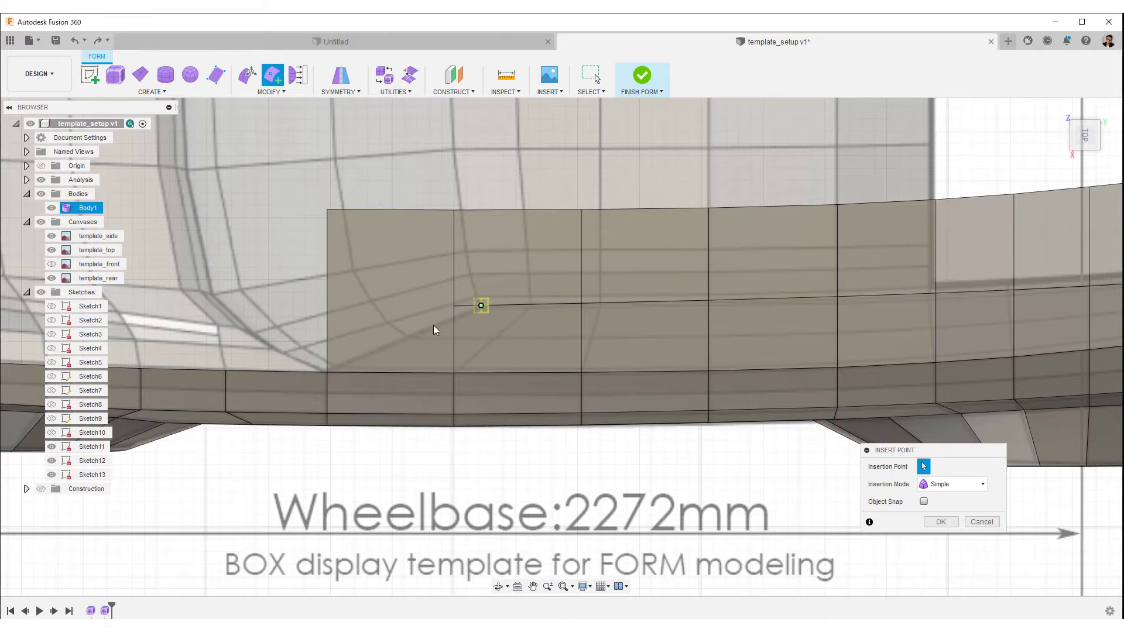
click(328, 371)
right_click(328, 371)
click(381, 368)
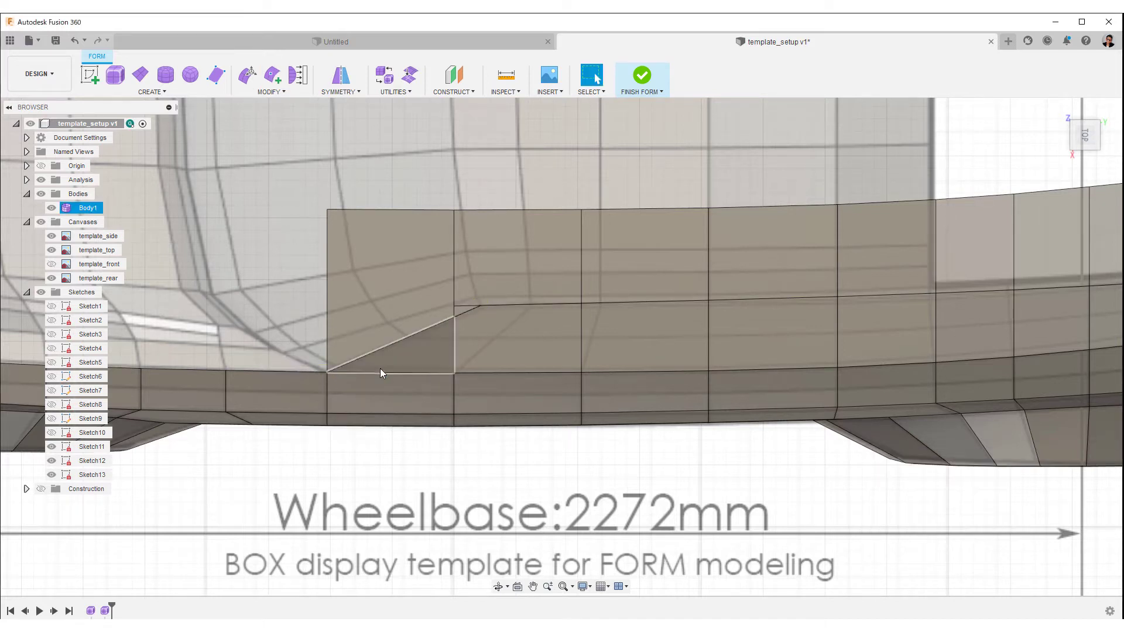
Insert two more slanted edges from the outer vertices behind the front corner to the lengthwise edge, following the top canvas lines
scroll(543, 363, up, 1)
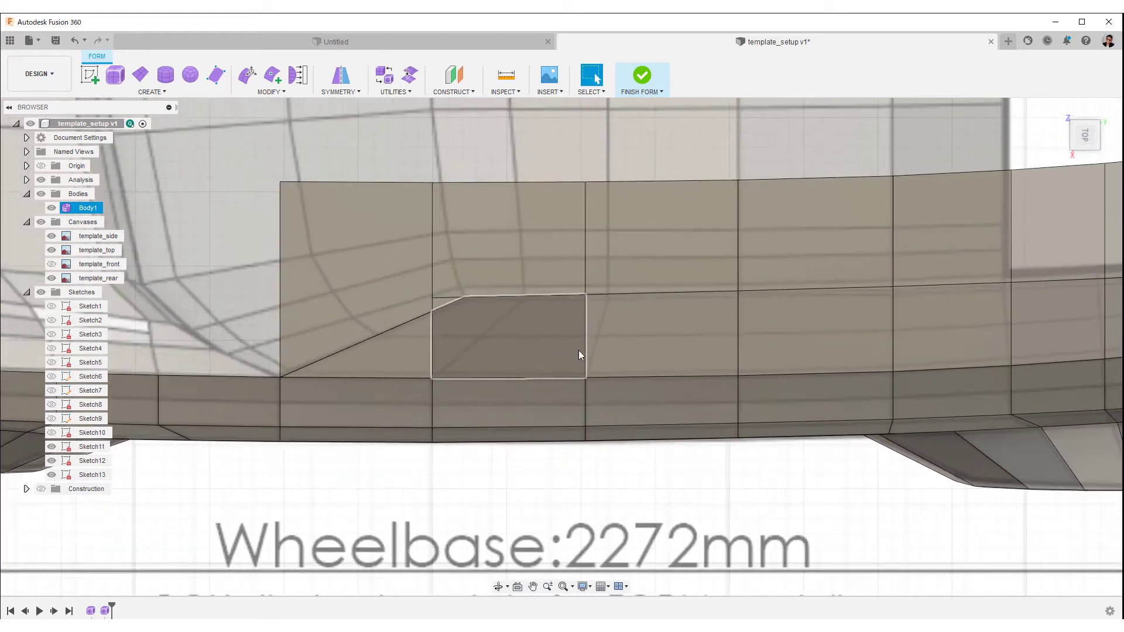
middle_drag(560, 353, 454, 372)
click(272, 75)
click(329, 395)
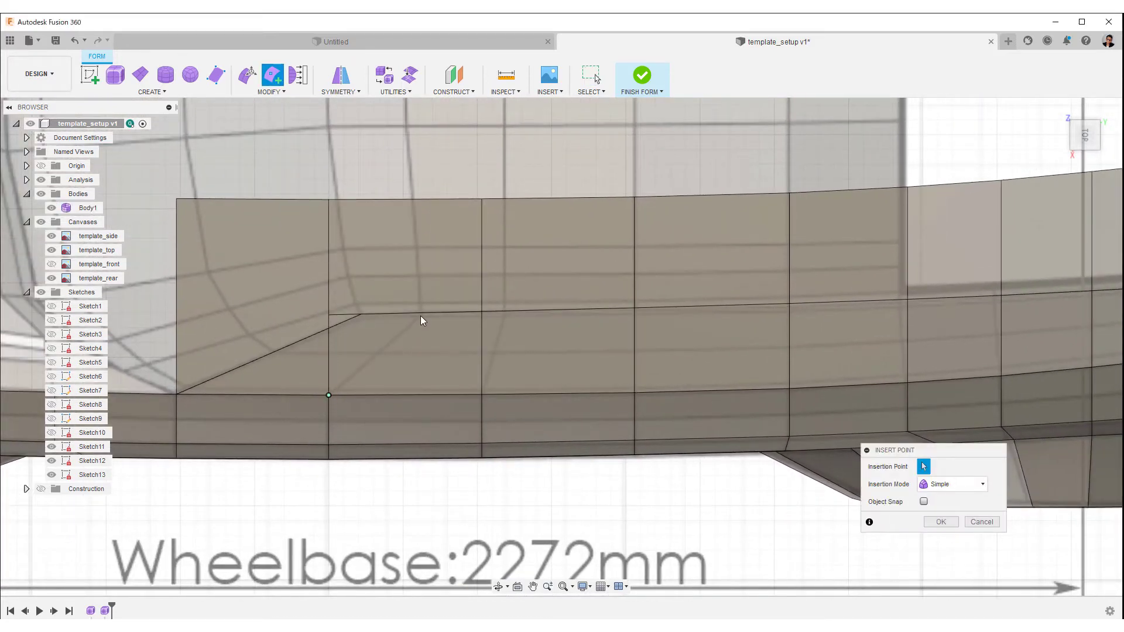
click(420, 312)
right_click(420, 312)
click(421, 279)
click(481, 394)
click(505, 311)
right_click(509, 313)
click(479, 362)
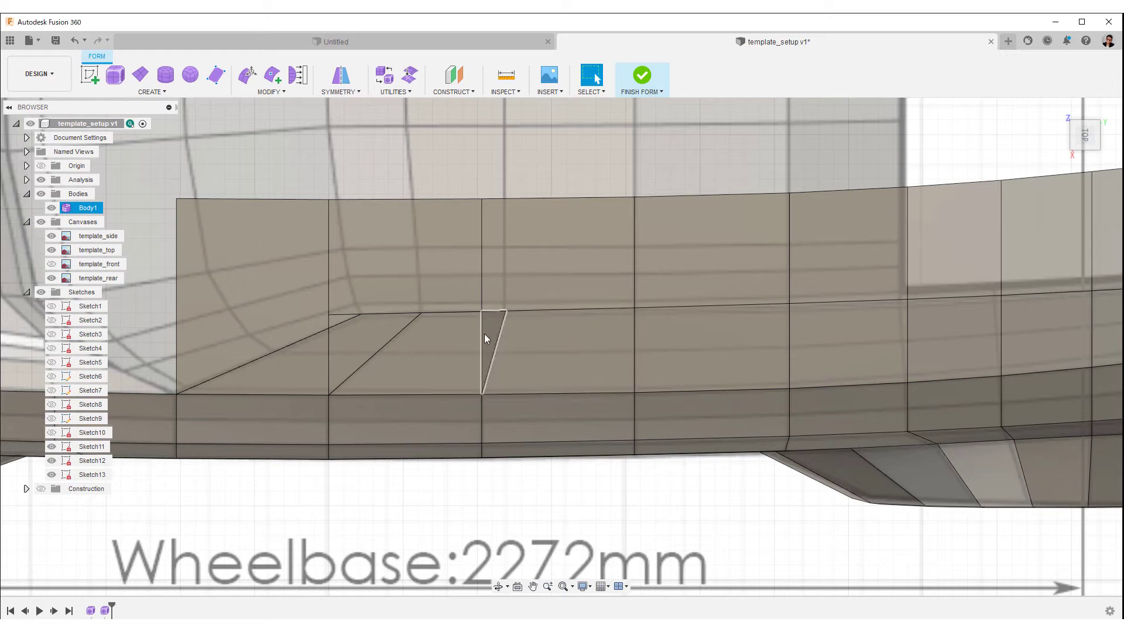
click(482, 334)
right_click(392, 337)
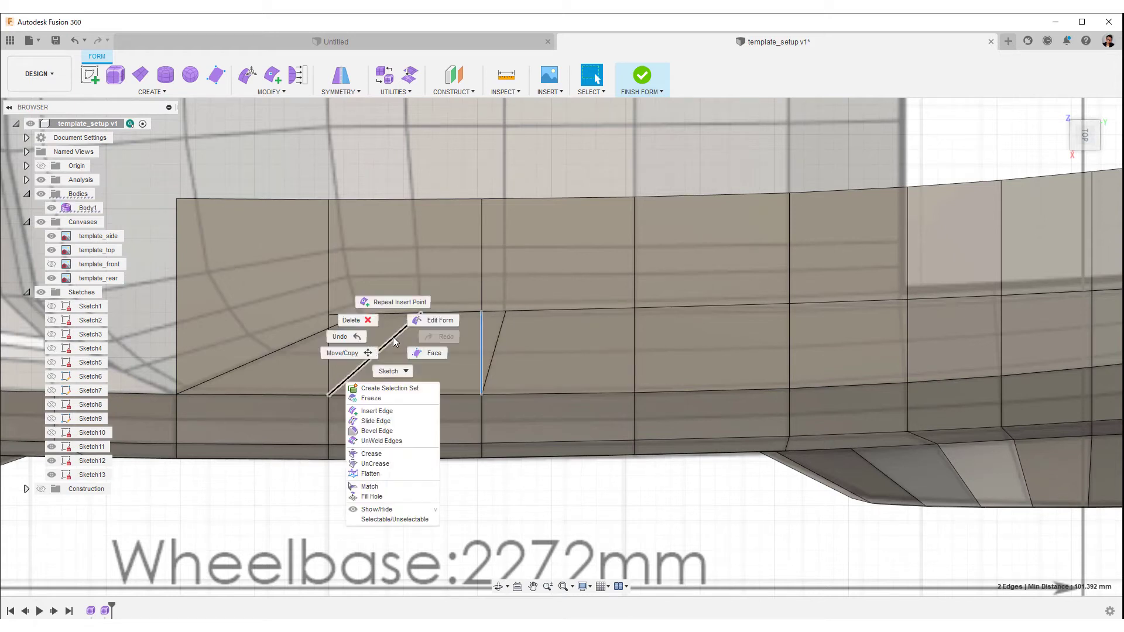
click(352, 321)
key(ctrl+z)
Delete the leftover straight cross edges that overlap the newly inserted slanted edges at the front of the strip
right_click(483, 335)
click(447, 321)
scroll(448, 322, down, 2)
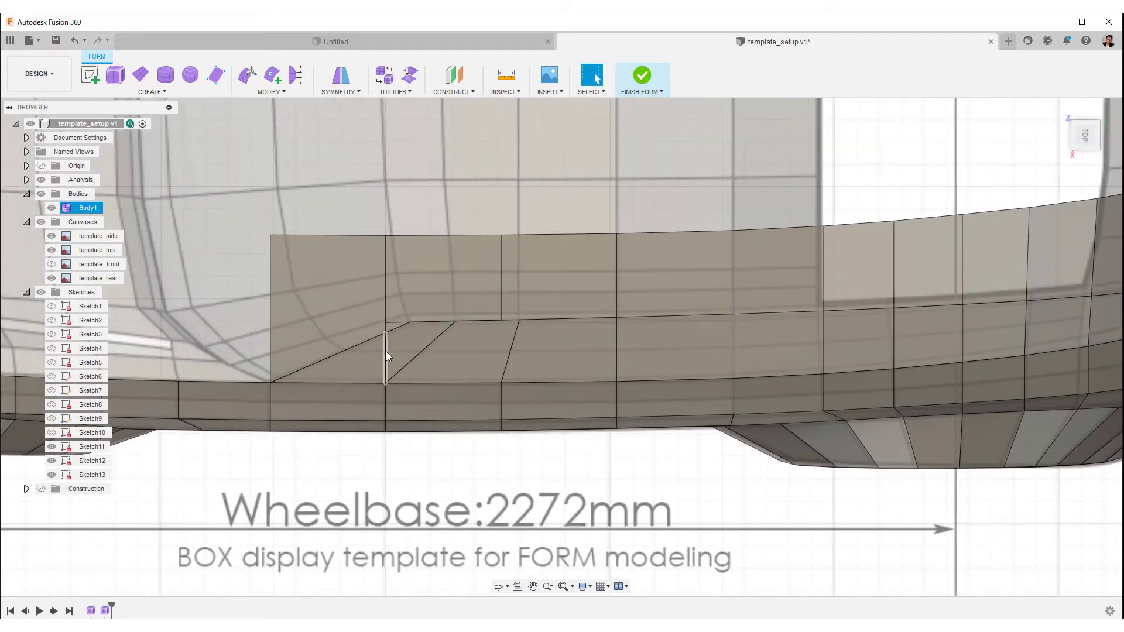
click(385, 353)
shift+click(385, 308)
right_click(385, 308)
click(359, 292)
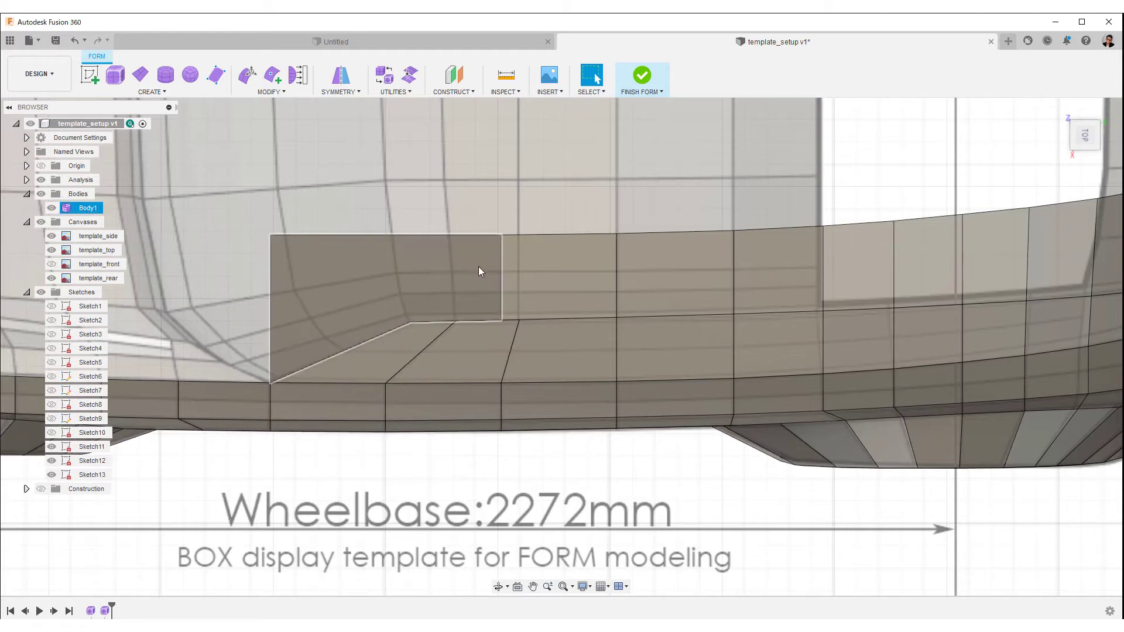
Delete the large face on the inner side of the strip's front end
click(441, 265)
right_click(441, 265)
click(409, 253)
Try to delete the strip's remaining inner row of faces up to the rear end
scroll(595, 299, down, 3)
middle_drag(595, 300, 480, 313)
click(458, 335)
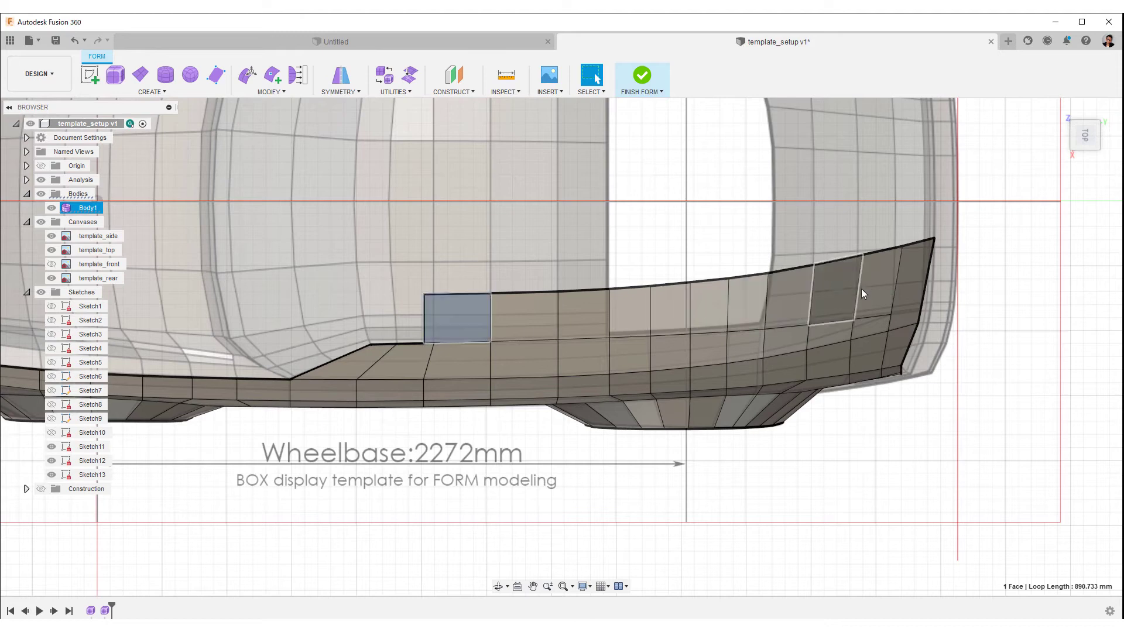
shift+click(909, 277)
key(Delete)
Insert an edge that extends the lengthwise line from the last cross edge to the strip's rear border, matching the top canvas
scroll(716, 388, up, 5)
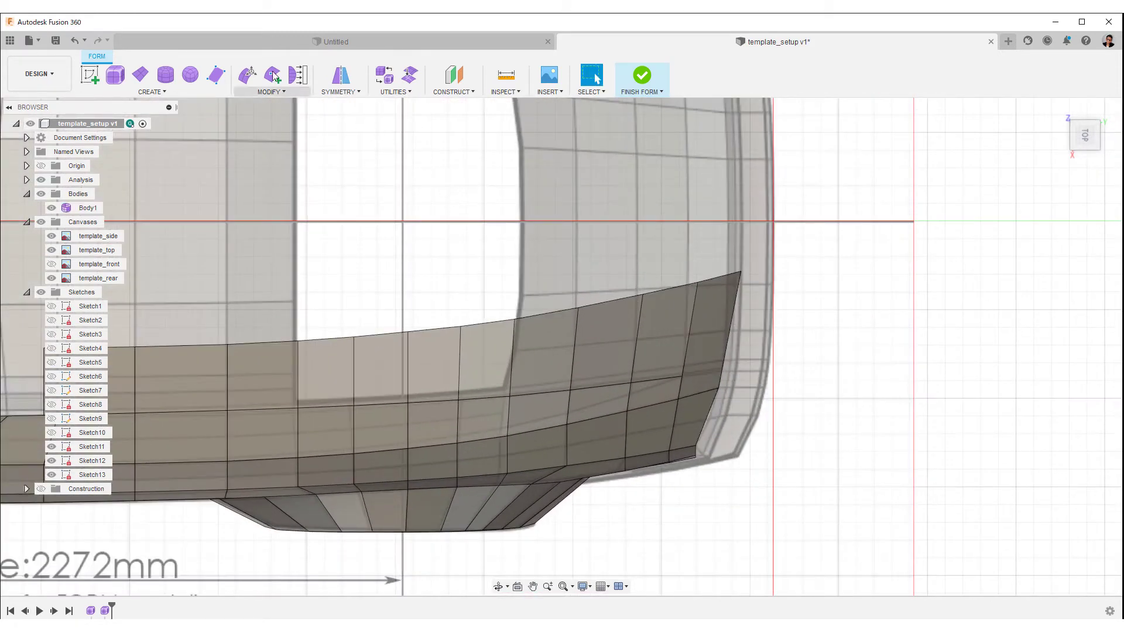
click(272, 73)
scroll(813, 374, up, 3)
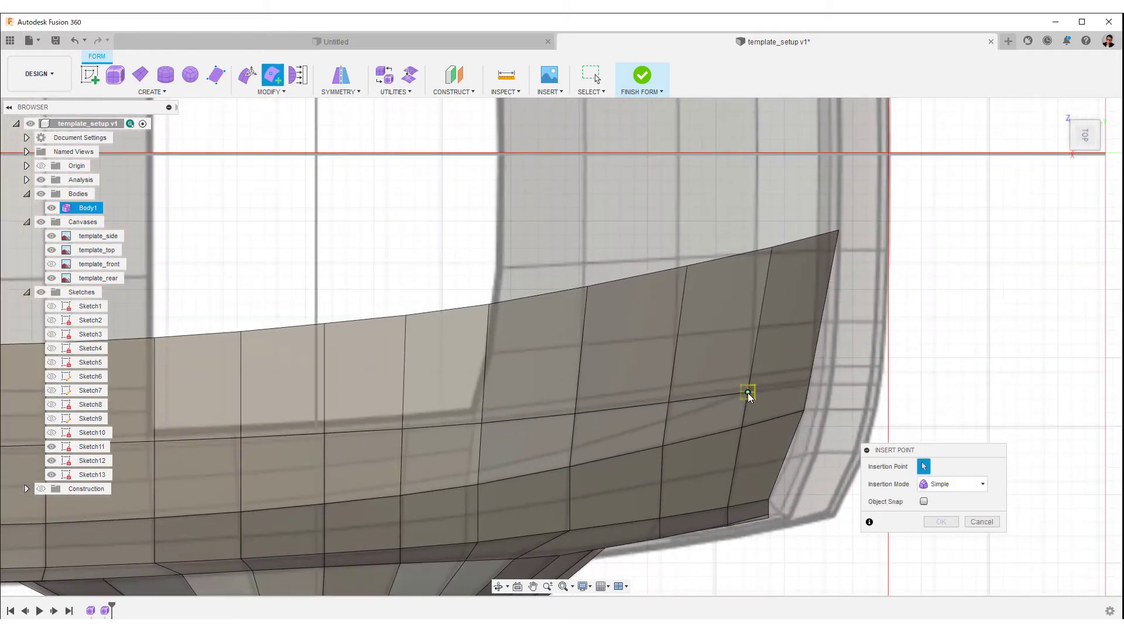
middle_drag(808, 385, 635, 368)
scroll(732, 398, up, 4)
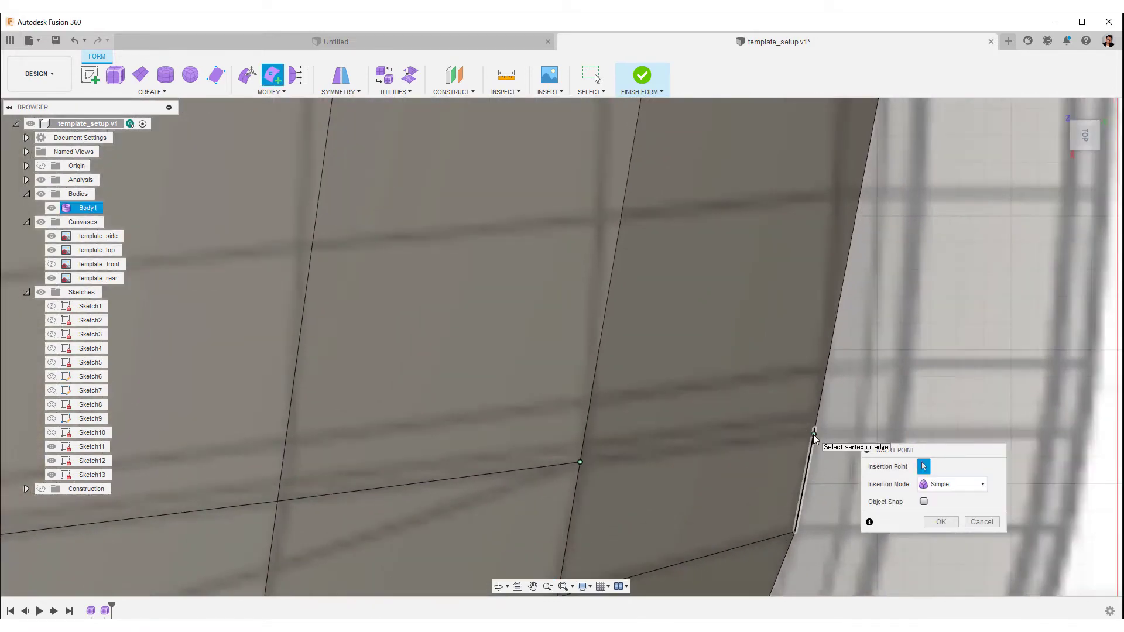
click(813, 434)
right_click(813, 434)
click(853, 435)
Select the innermost border edge loop of the strip and delete it to remove the inner row of faces
ctrl+shift+middle_drag(609, 381, 599, 431)
scroll(598, 431, down, 1)
click(436, 245)
double_click(425, 203)
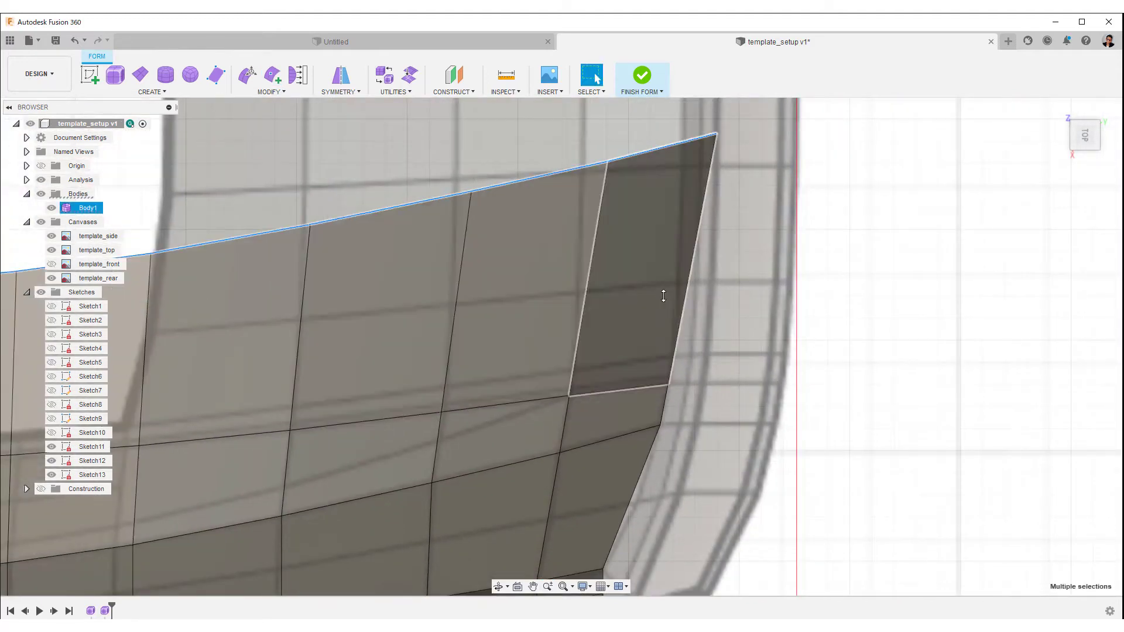
scroll(657, 301, down, 5)
right_click(818, 387)
click(784, 371)
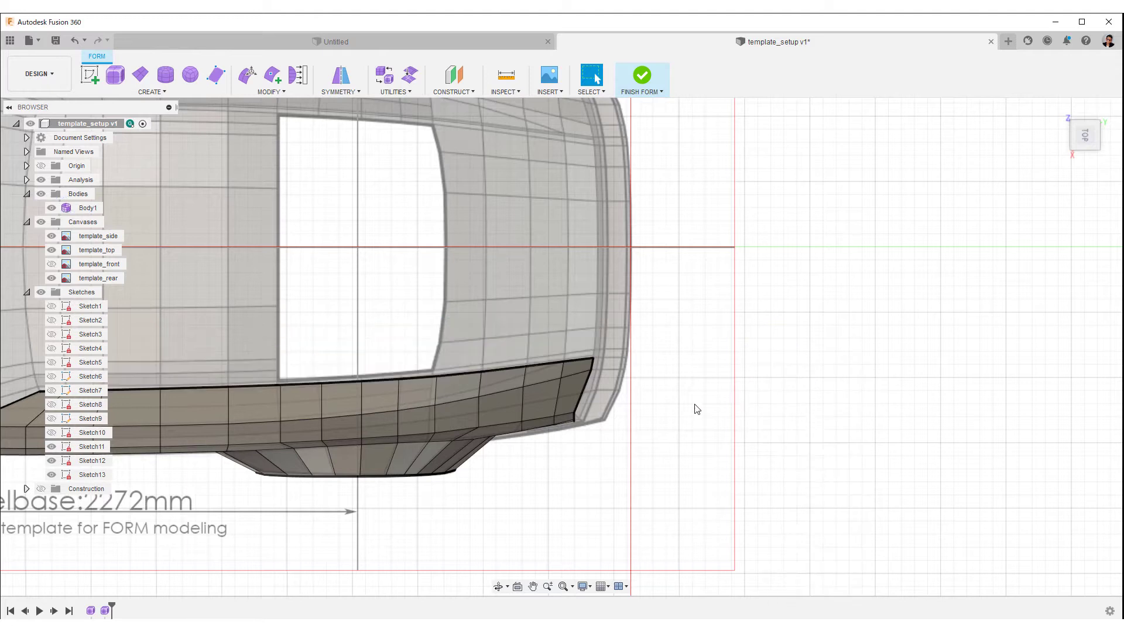
Raise the strip's front inner corner vertex in the right view to match the side canvas and check the shape
middle_drag(637, 406, 803, 360)
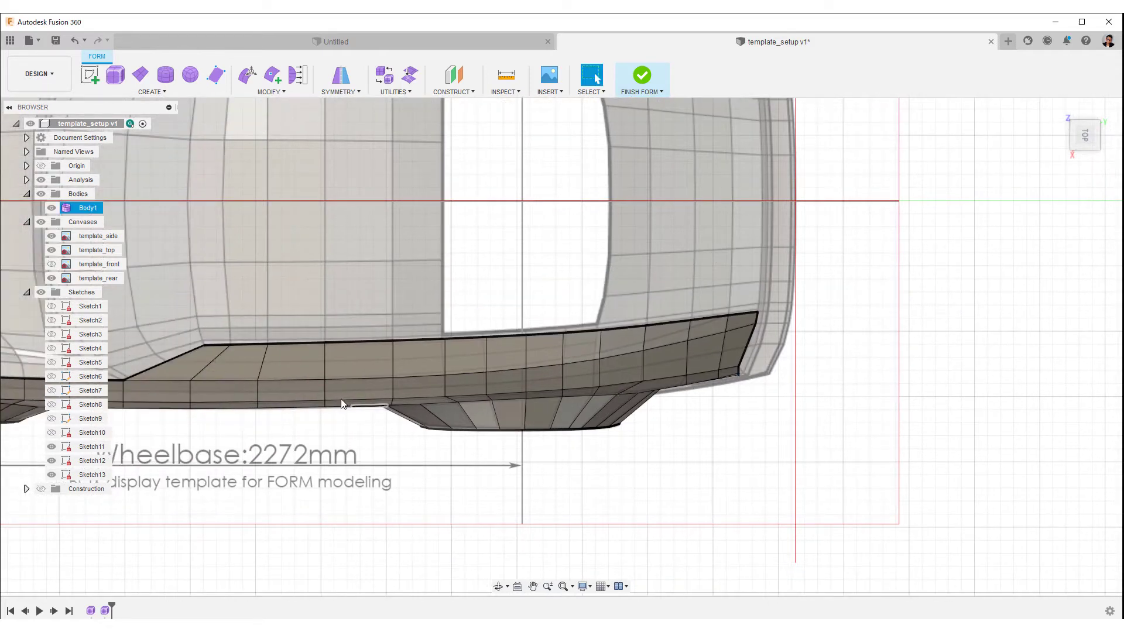
click(209, 346)
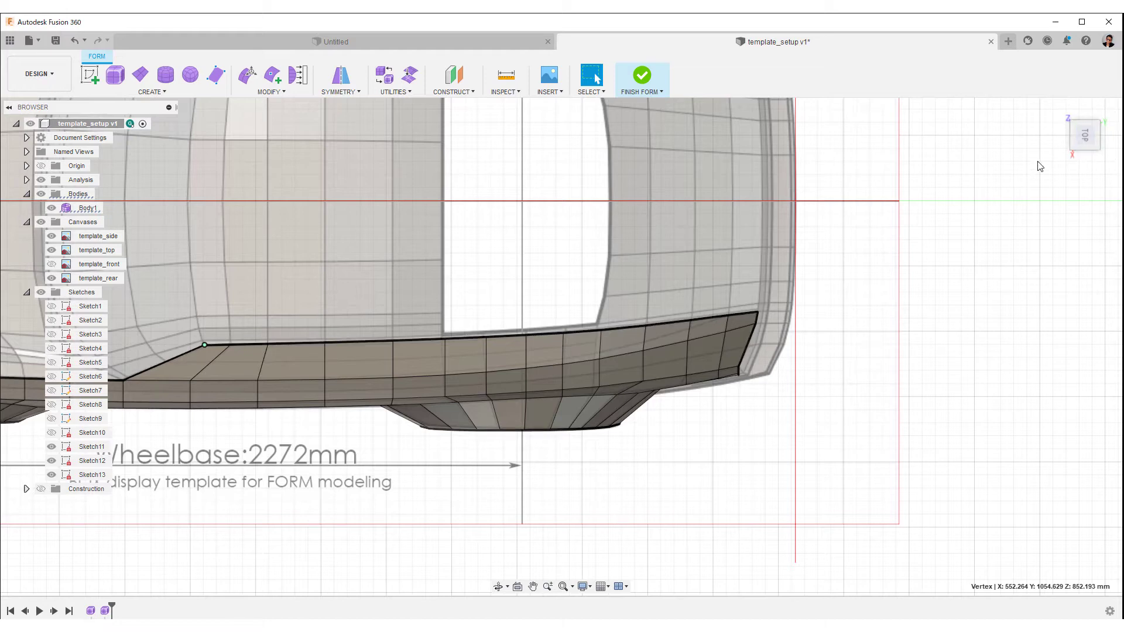
click(1074, 148)
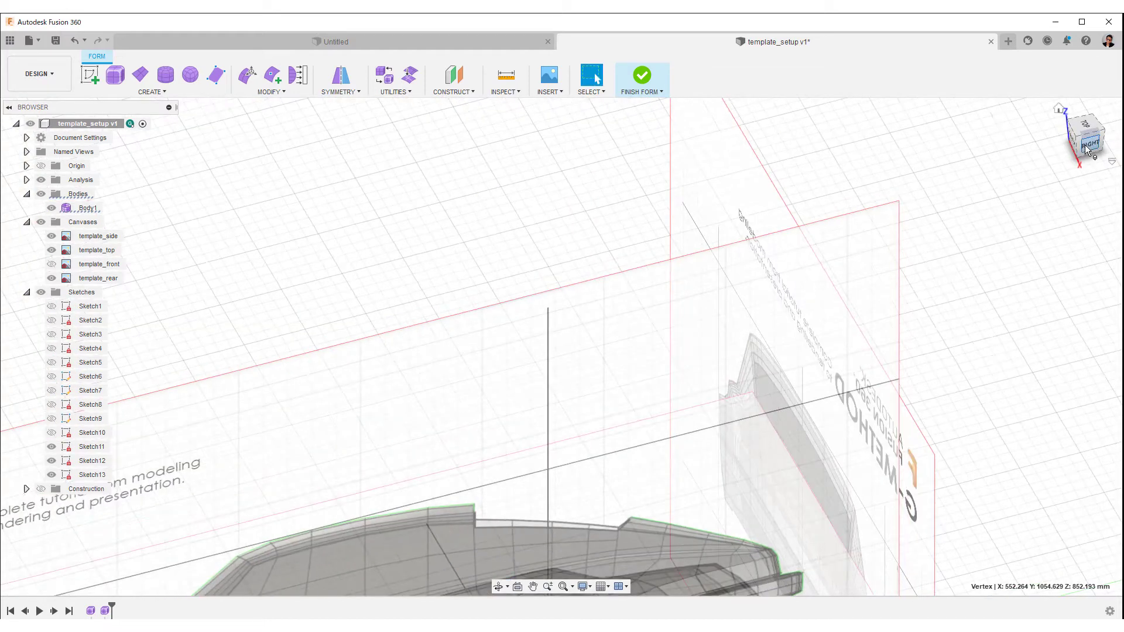
click(1086, 150)
right_click(544, 270)
click(585, 253)
drag(440, 379, 487, 273)
scroll(505, 304, up, 5)
scroll(843, 331, down, 3)
middle_drag(843, 331, 448, 275)
ctrl+shift+middle_drag(733, 279, 712, 345)
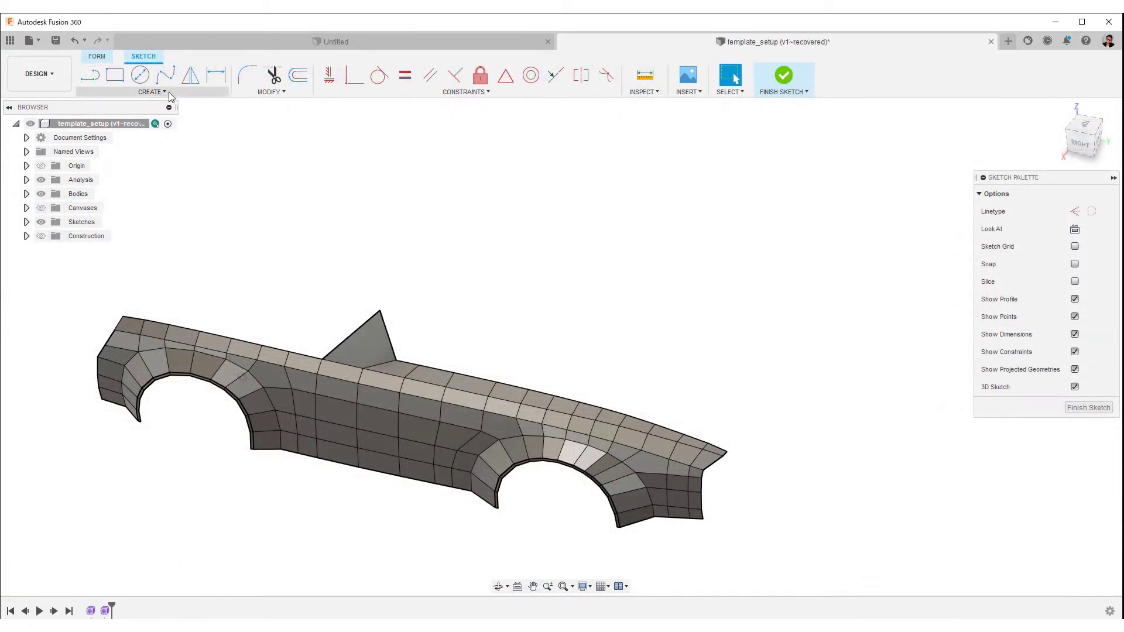
Sketch a control point spline from the top tip of the cabin pillar face to the body's rear inner corner vertex
click(151, 92)
mouse_move(142, 195)
click(220, 211)
click(380, 310)
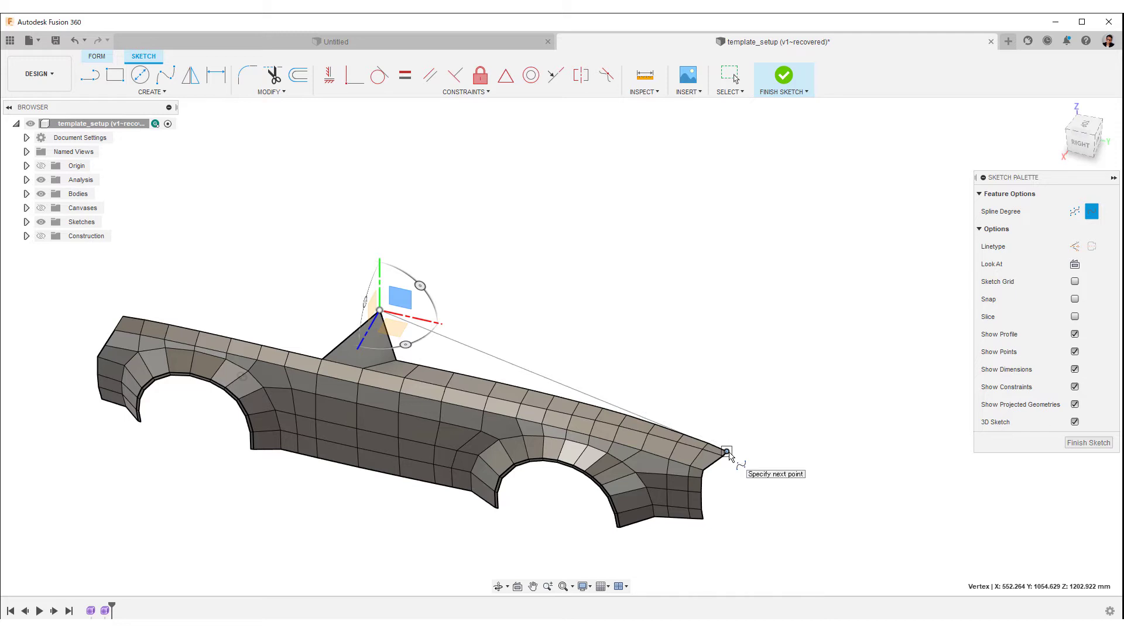
click(728, 456)
right_click(727, 455)
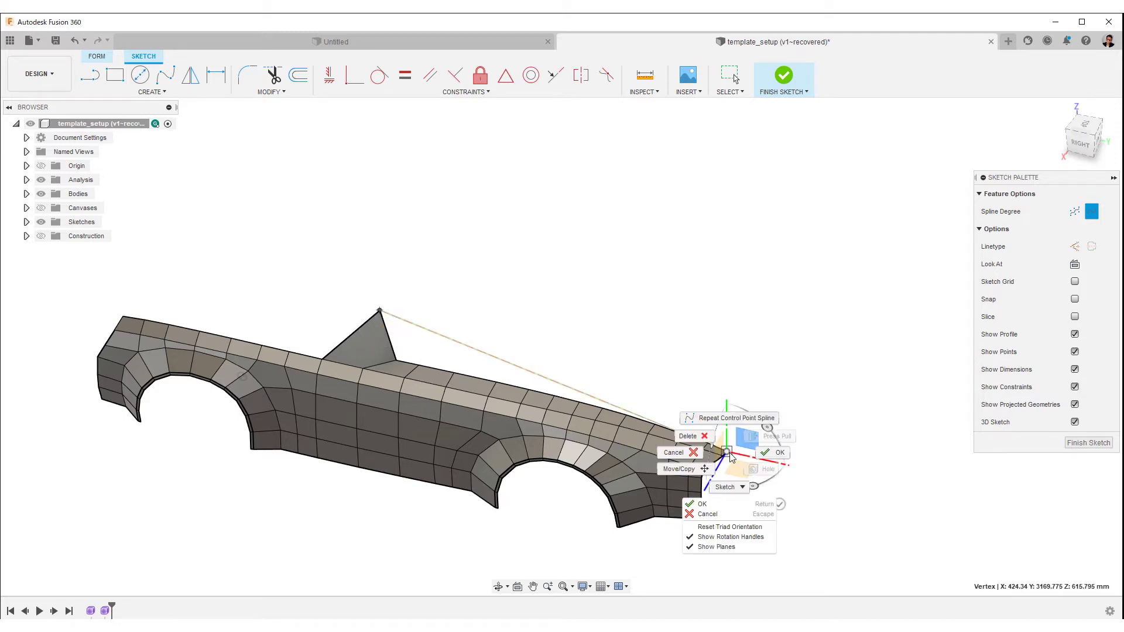
click(706, 505)
click(1088, 408)
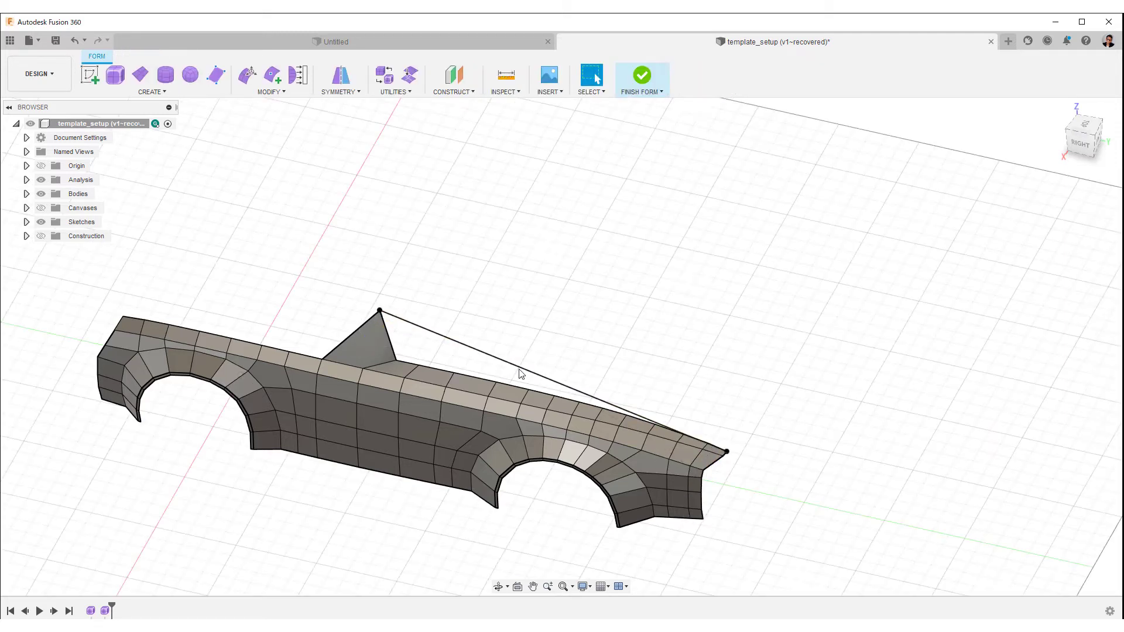
Edit the spline's sketch and insert three control points along its length between the pillar tip and the rear corner
click(514, 365)
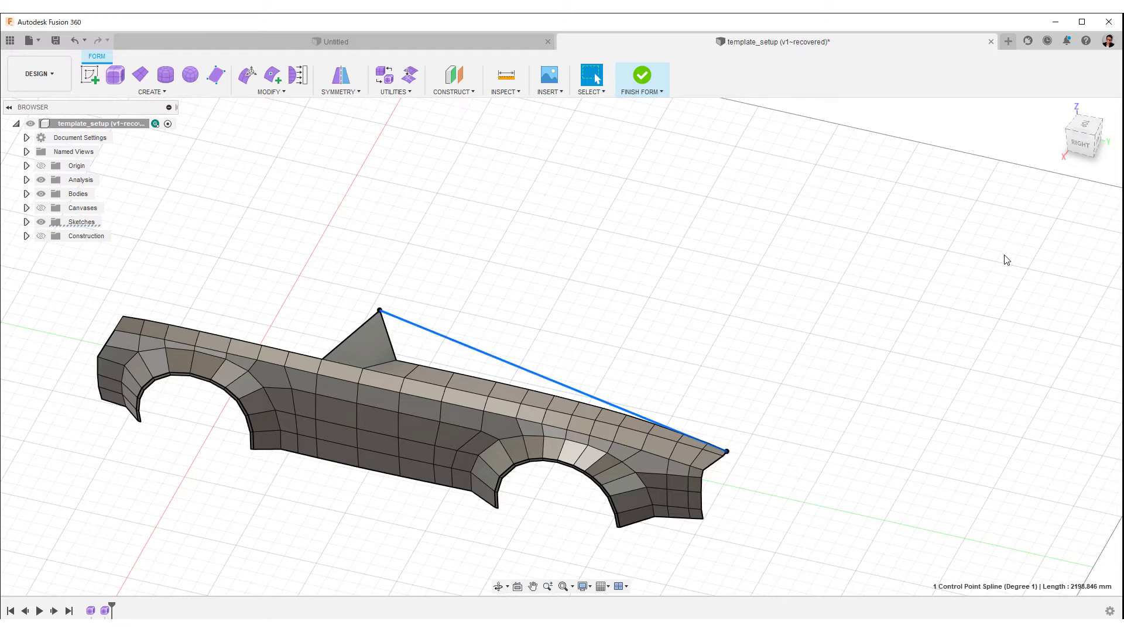
click(1081, 150)
right_click(563, 291)
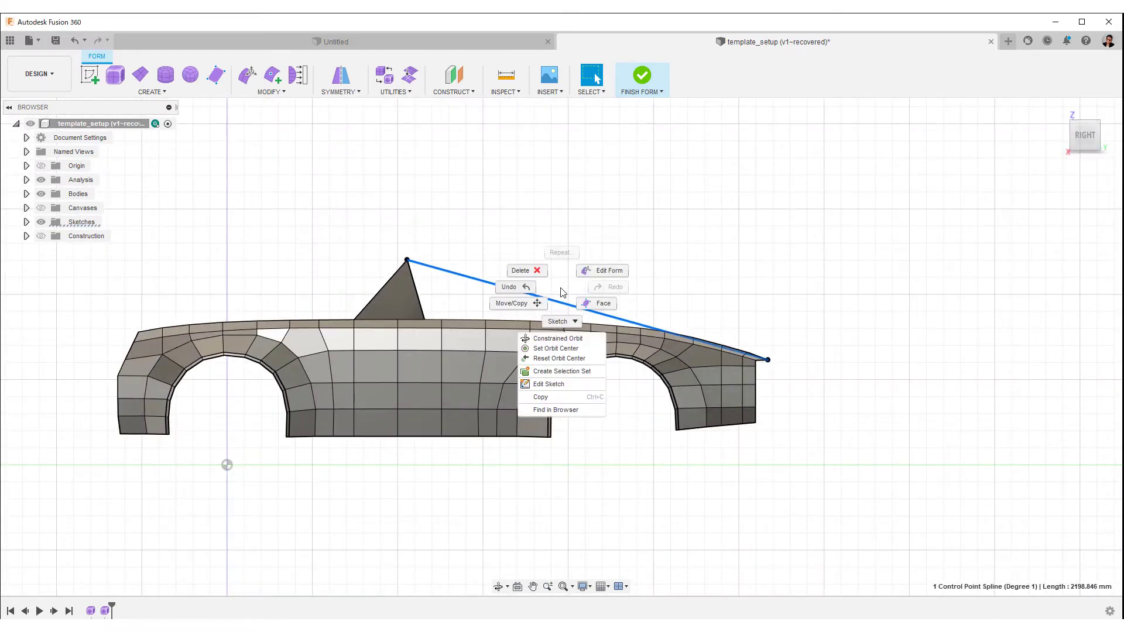
click(560, 391)
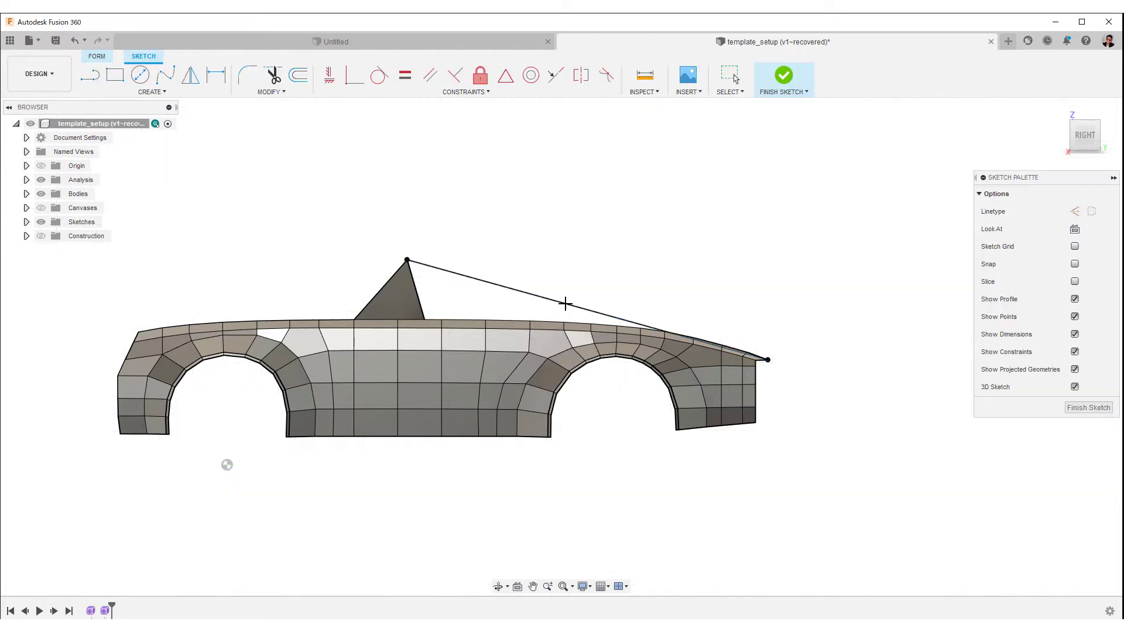
click(487, 283)
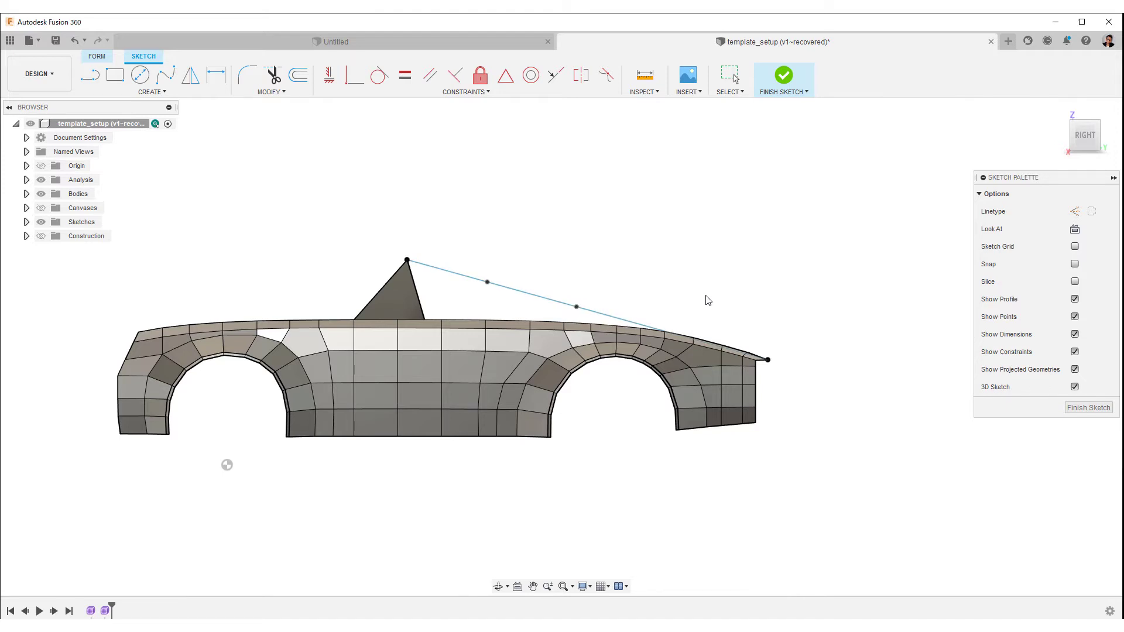
shift+middle_drag(712, 271, 673, 477)
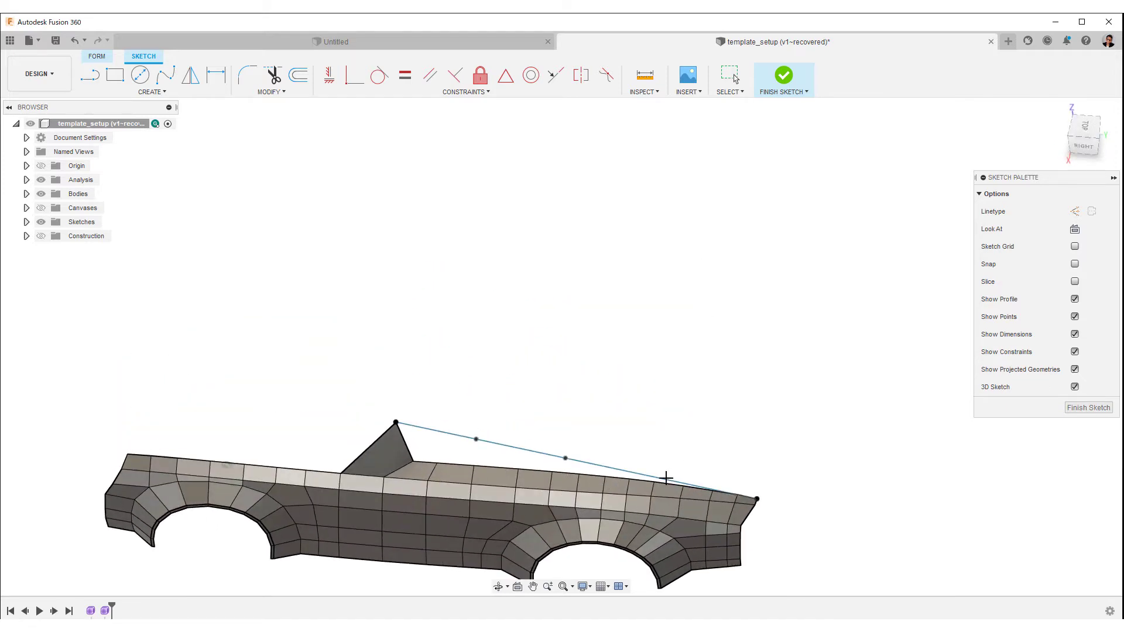
click(666, 479)
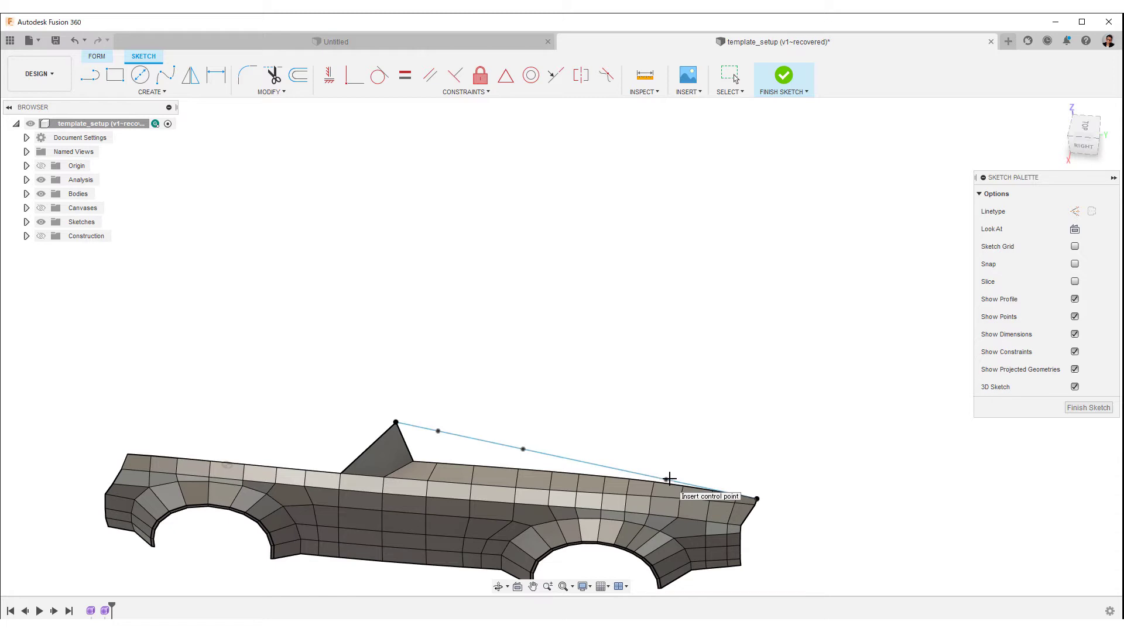
click(1088, 408)
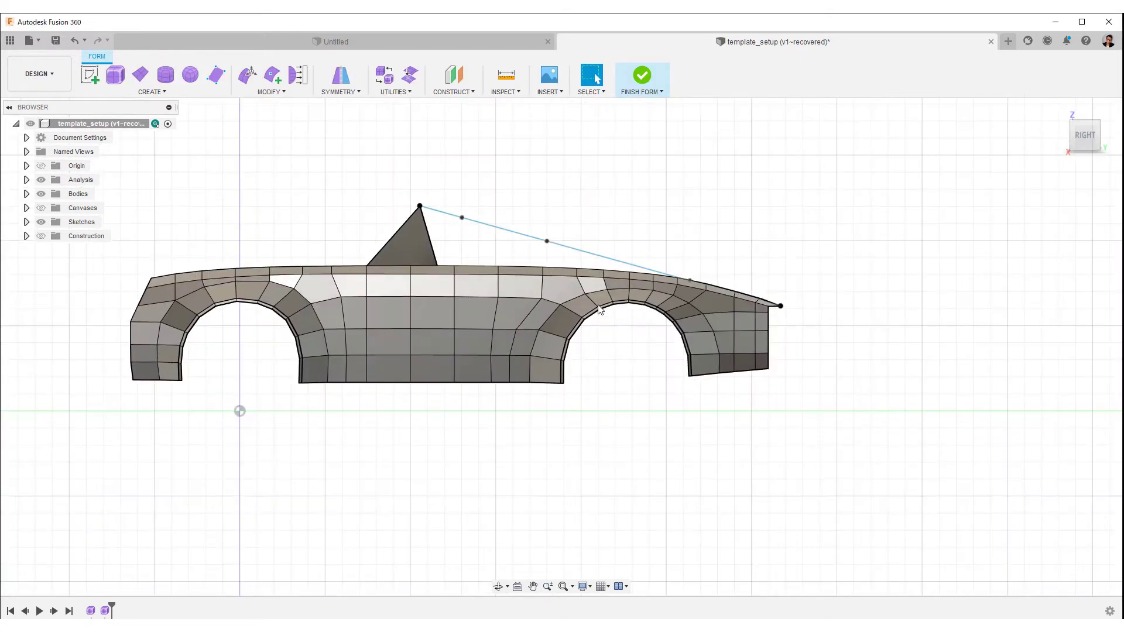
Reopen the spline's sketch and delete the constraint that holds its front end point at the pillar tip
right_click(548, 243)
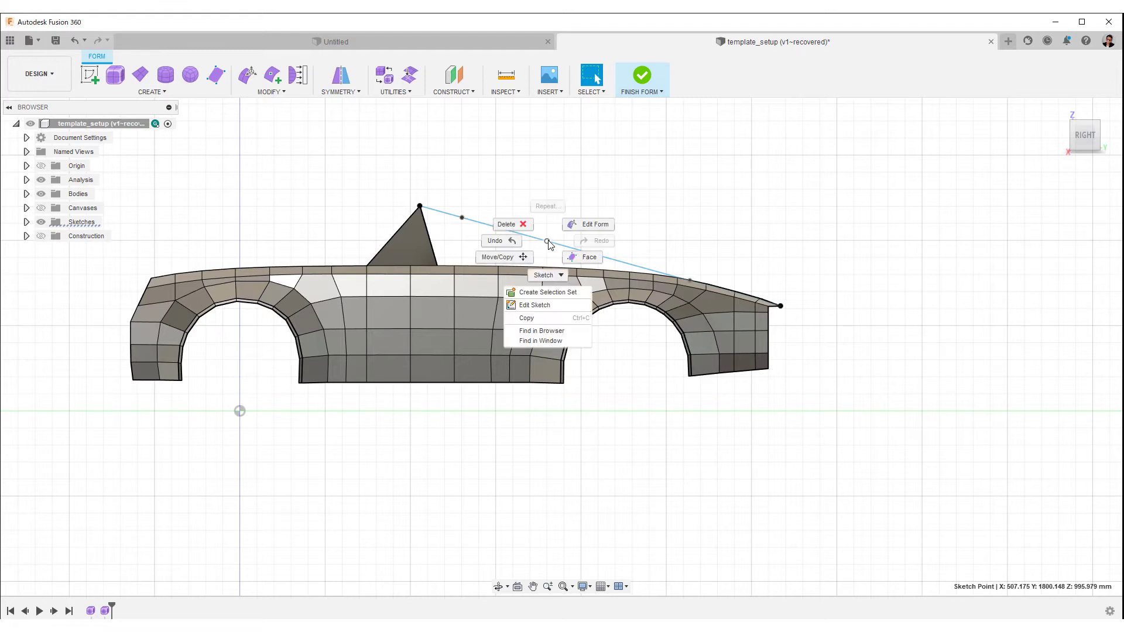
click(542, 305)
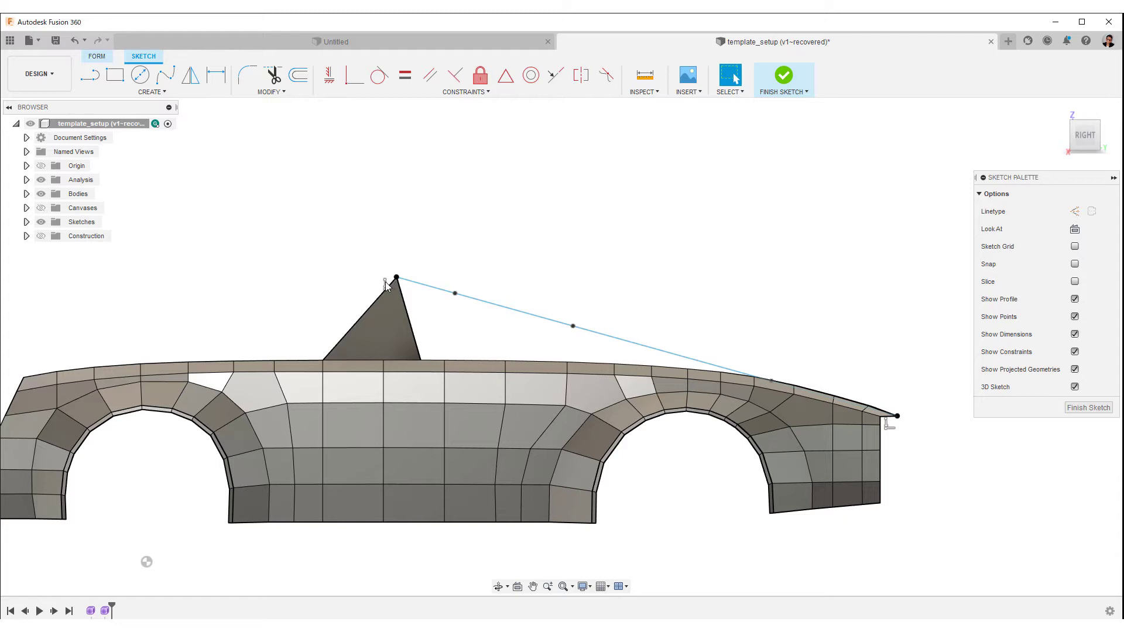
scroll(780, 311, up, 5)
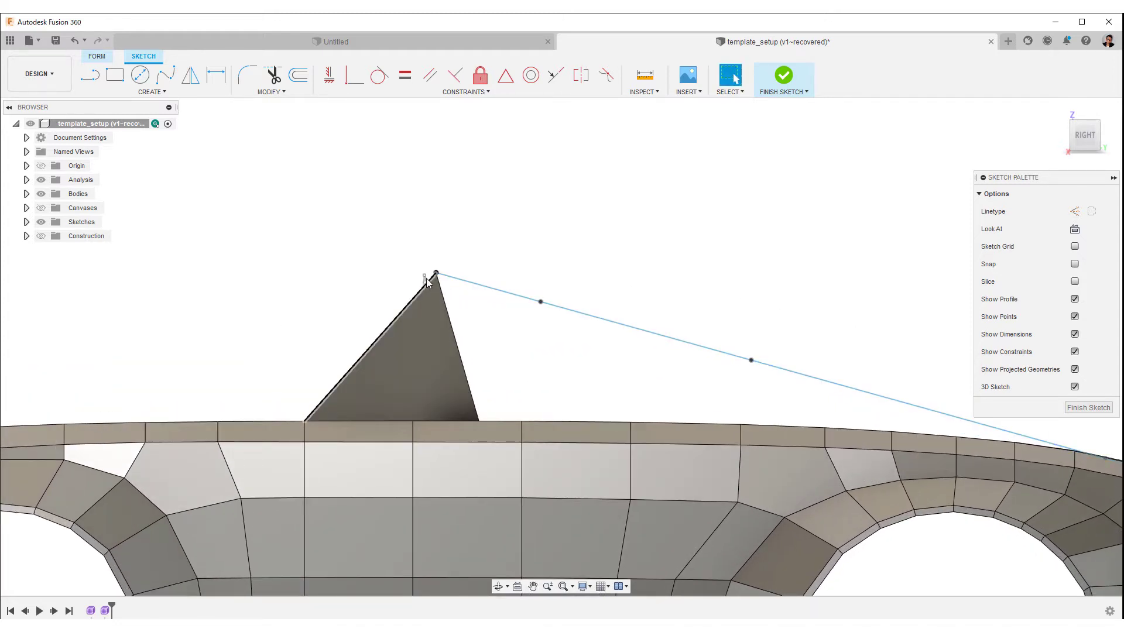
shift+middle_drag(415, 282, 455, 258)
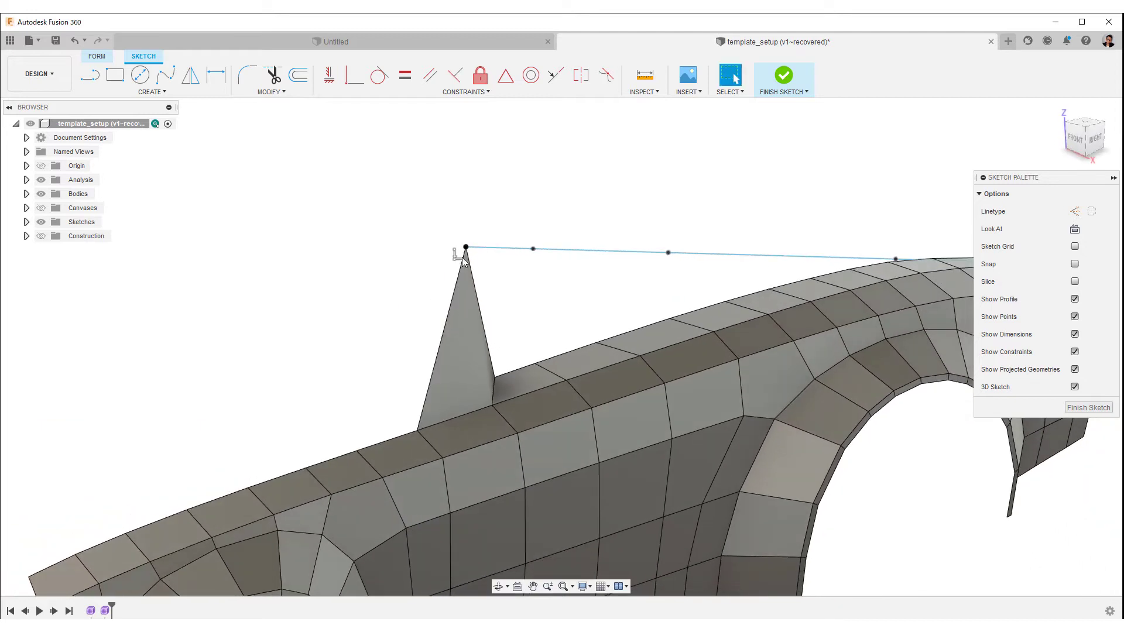
click(470, 254)
click(456, 259)
click(491, 250)
click(467, 248)
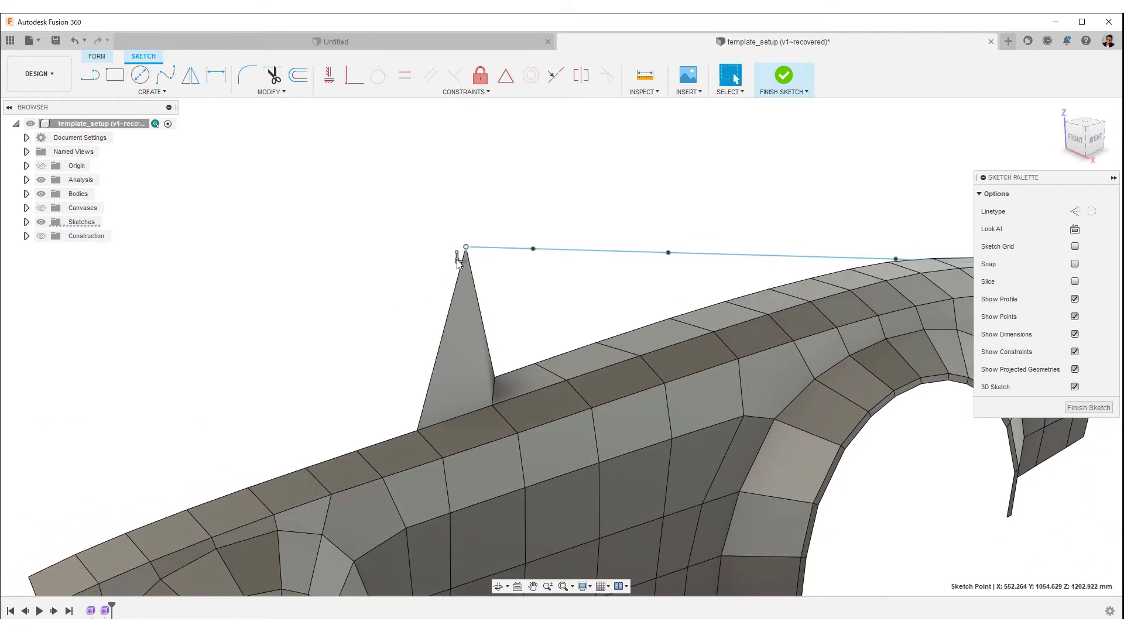
click(458, 260)
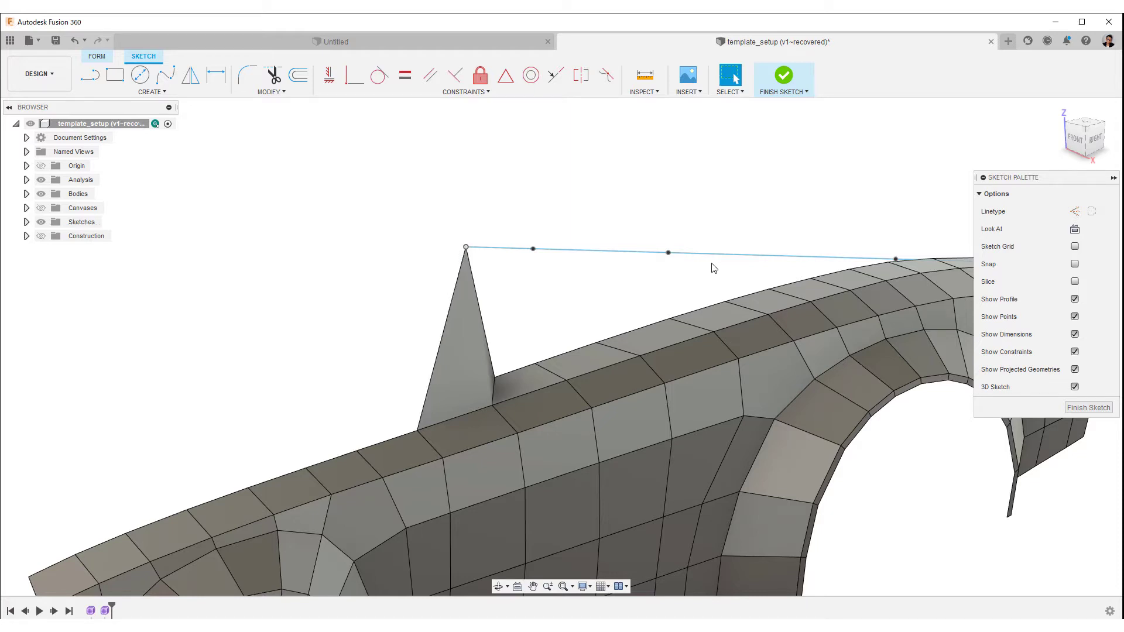
Delete the constraint at the spline's rear end point, return to the right view and finish the sketch
mouse_move(736, 264)
middle_down()
mouse_move(418, 264)
mouse_move(367, 275)
middle_up()
mouse_move(695, 277)
shift+middle_down()
mouse_move(612, 276)
mouse_move(545, 106)
shift+middle_up()
scroll(662, 459, down, 3)
middle_drag(660, 403, 567, 175)
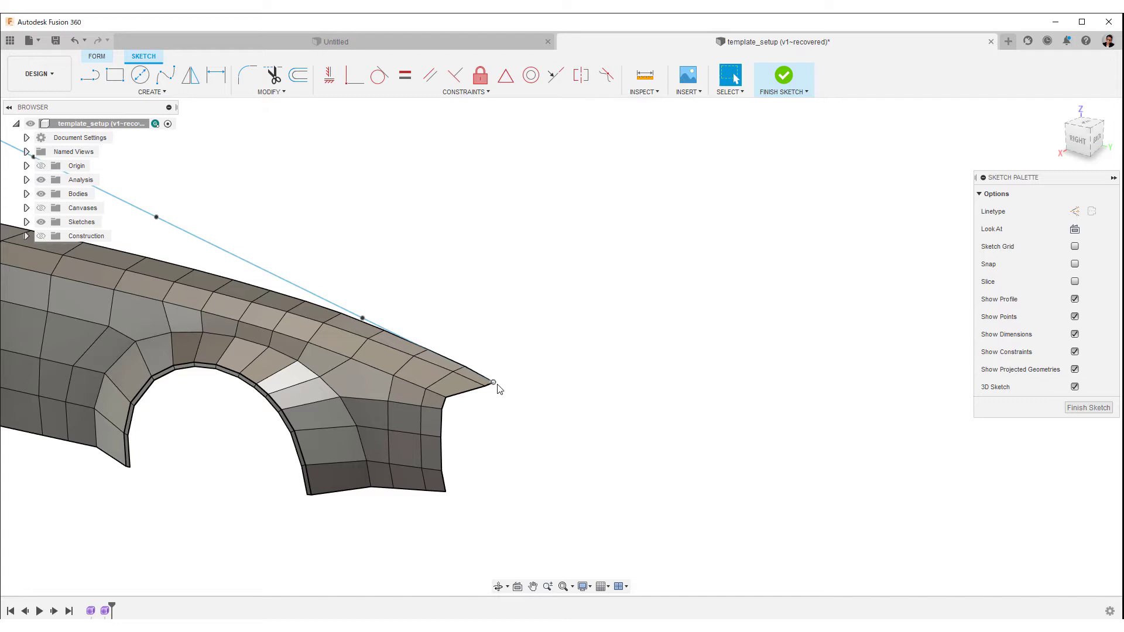
click(499, 388)
click(488, 396)
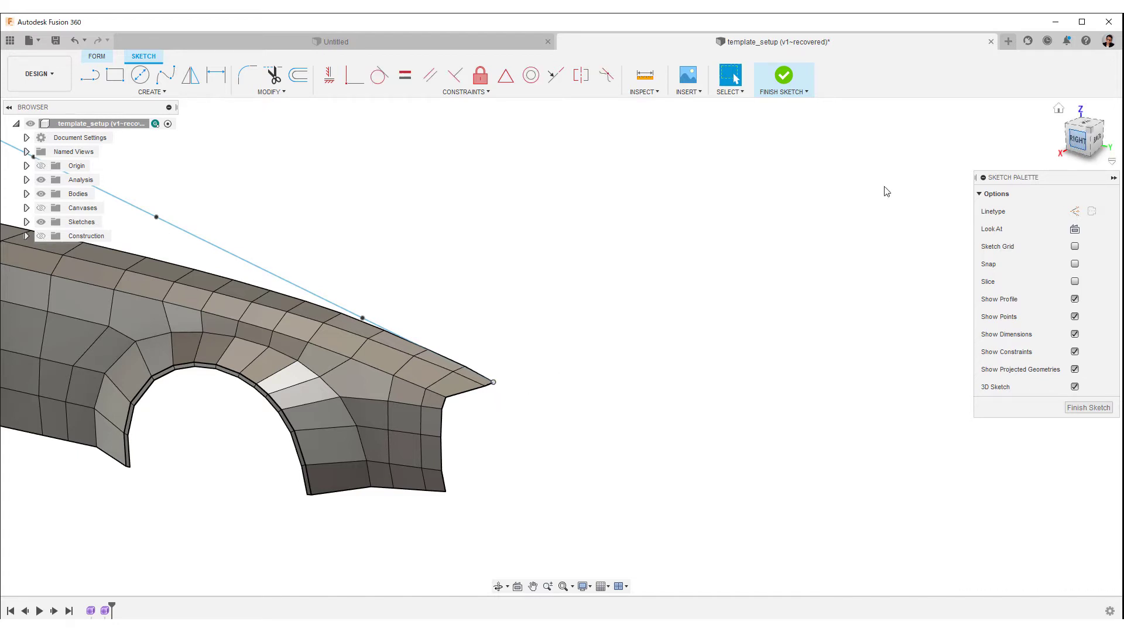
middle_drag(550, 274, 565, 459)
scroll(571, 441, up, 3)
middle_drag(563, 367, 573, 596)
click(534, 285)
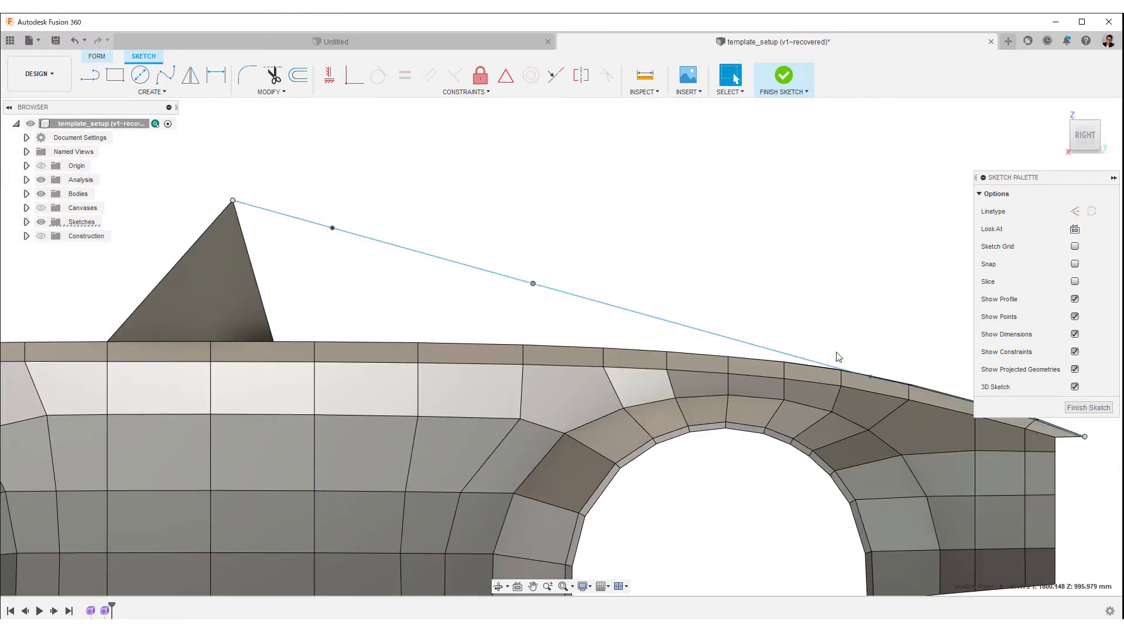
click(1074, 406)
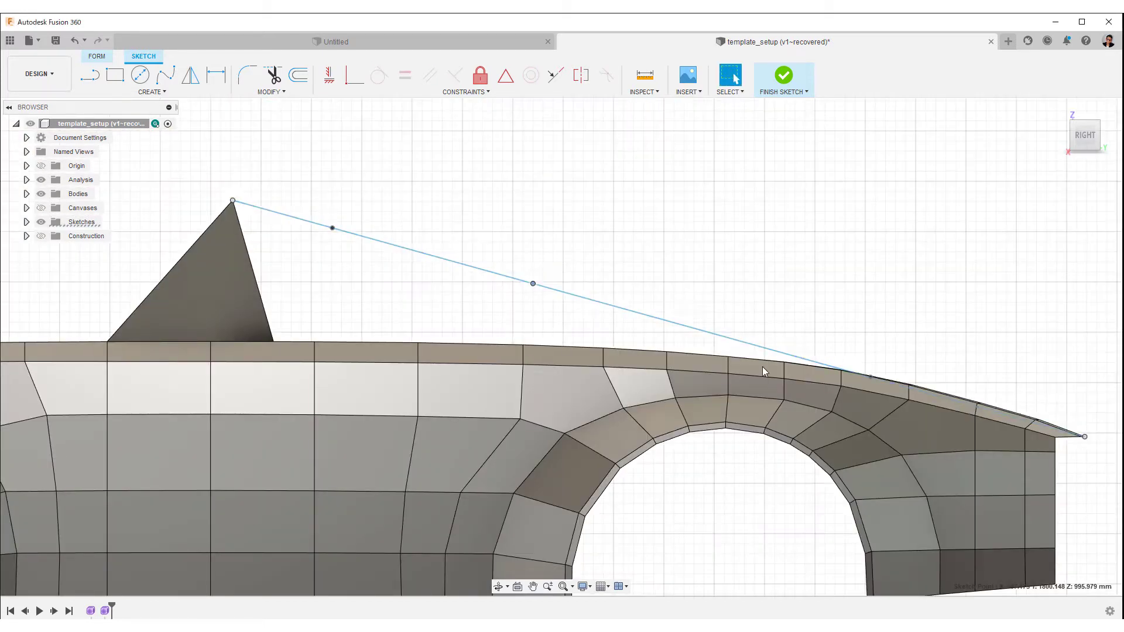
Move the three inner control points upward in the right view to arch the spline, raising the rearmost one about 195 mm
right_click(533, 285)
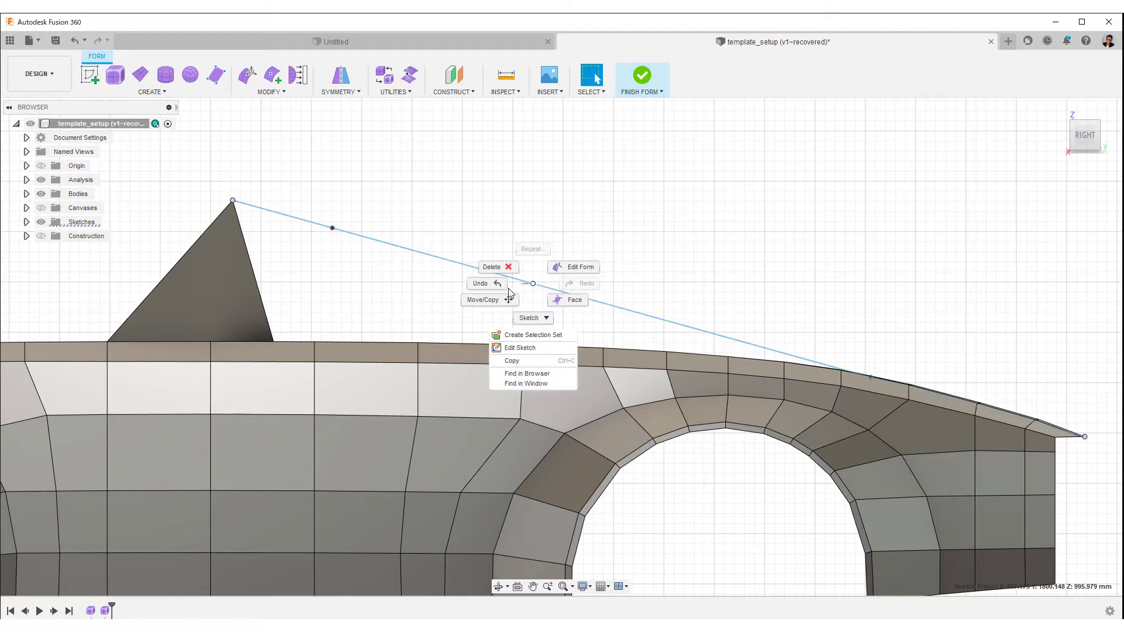
click(480, 282)
drag(533, 248, 533, 172)
drag(569, 205, 599, 206)
click(332, 228)
drag(331, 193, 332, 154)
click(870, 376)
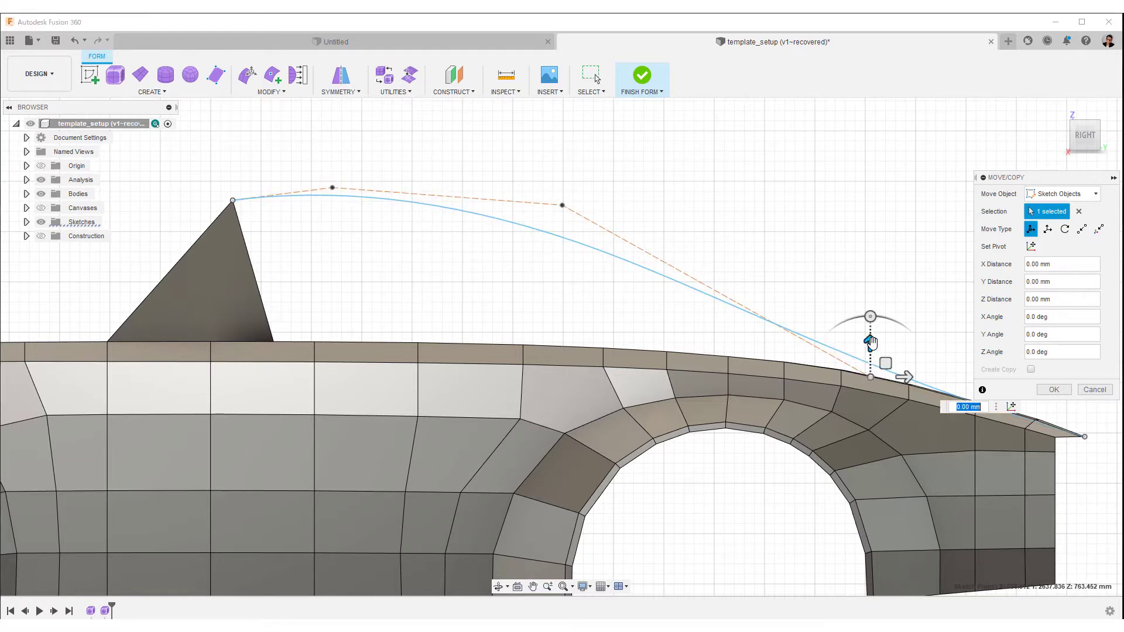
drag(870, 342, 870, 241)
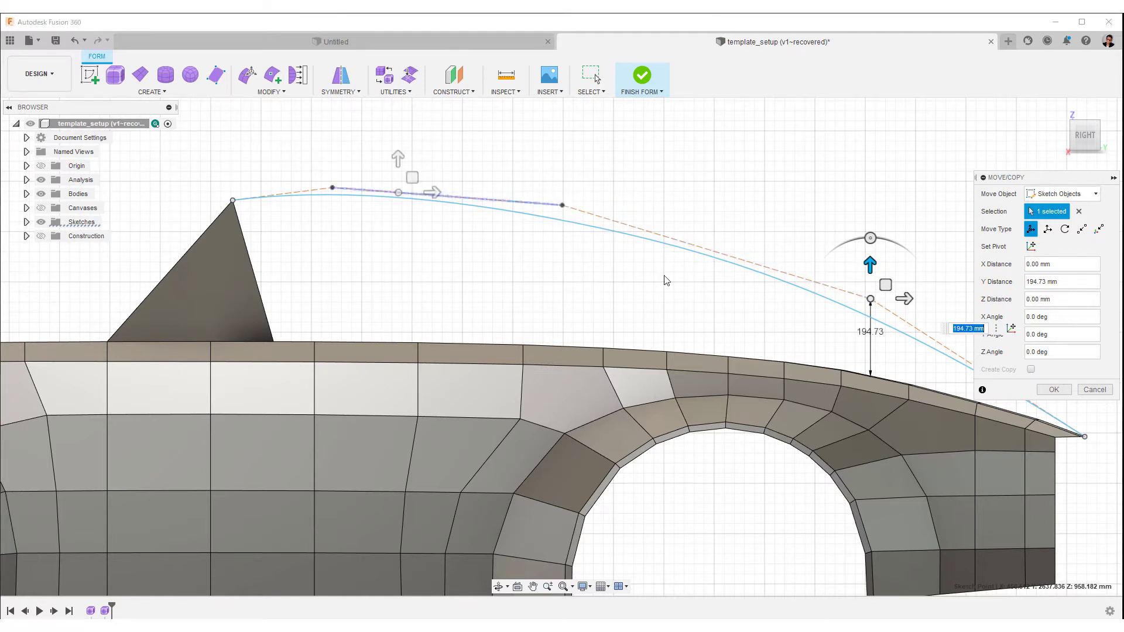
click(1053, 390)
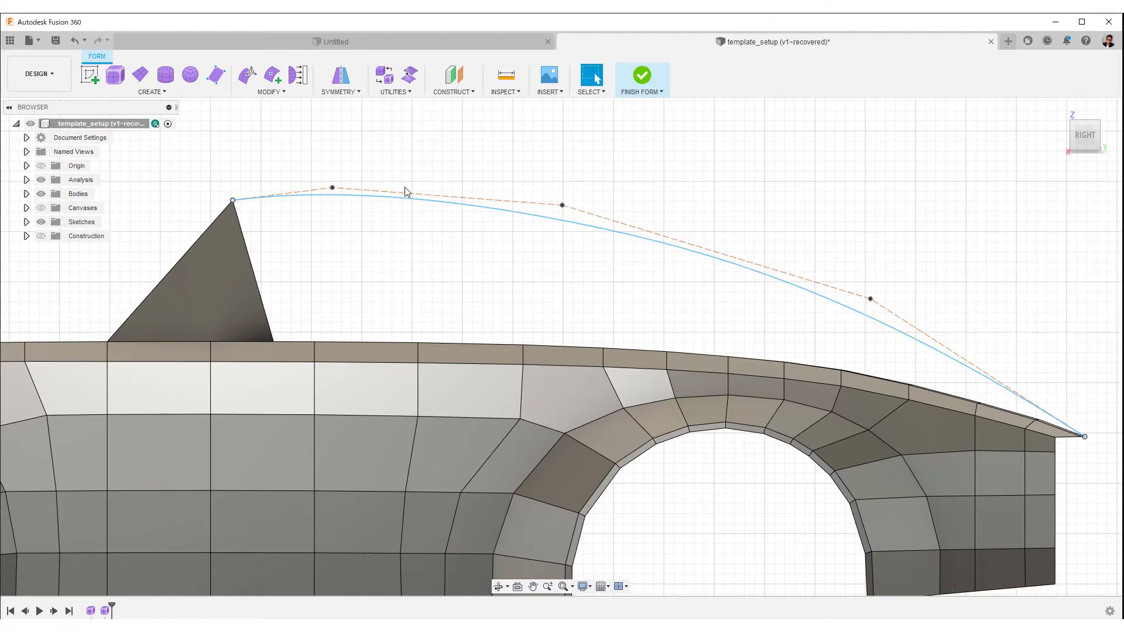
Show the template canvases behind the form and the arched spline
click(43, 234)
click(41, 208)
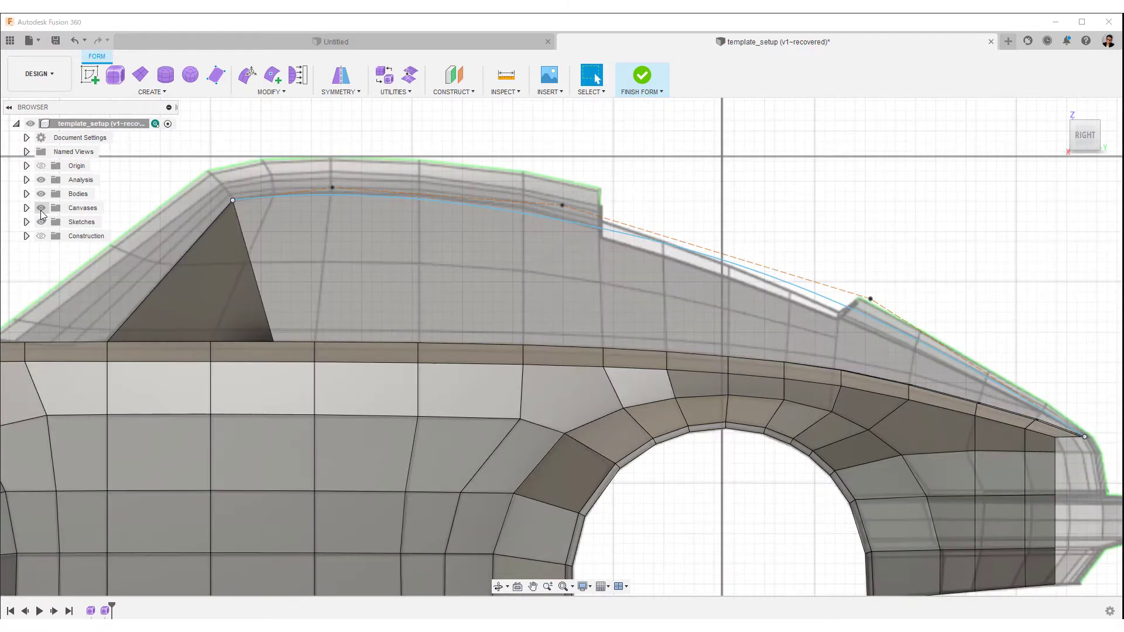
right_click(332, 188)
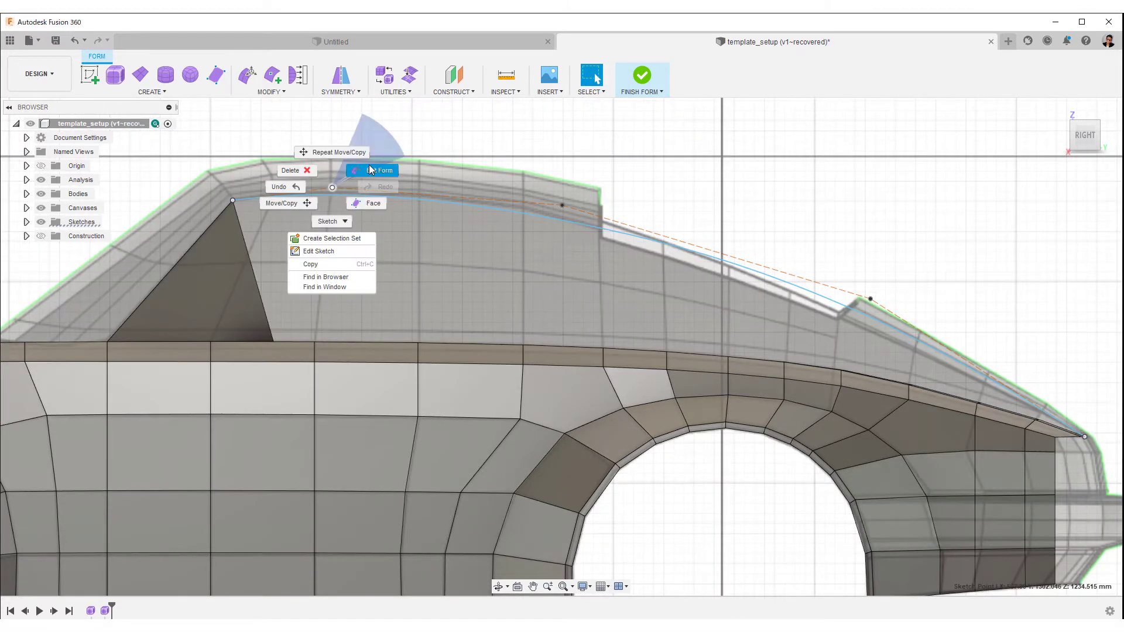
click(360, 185)
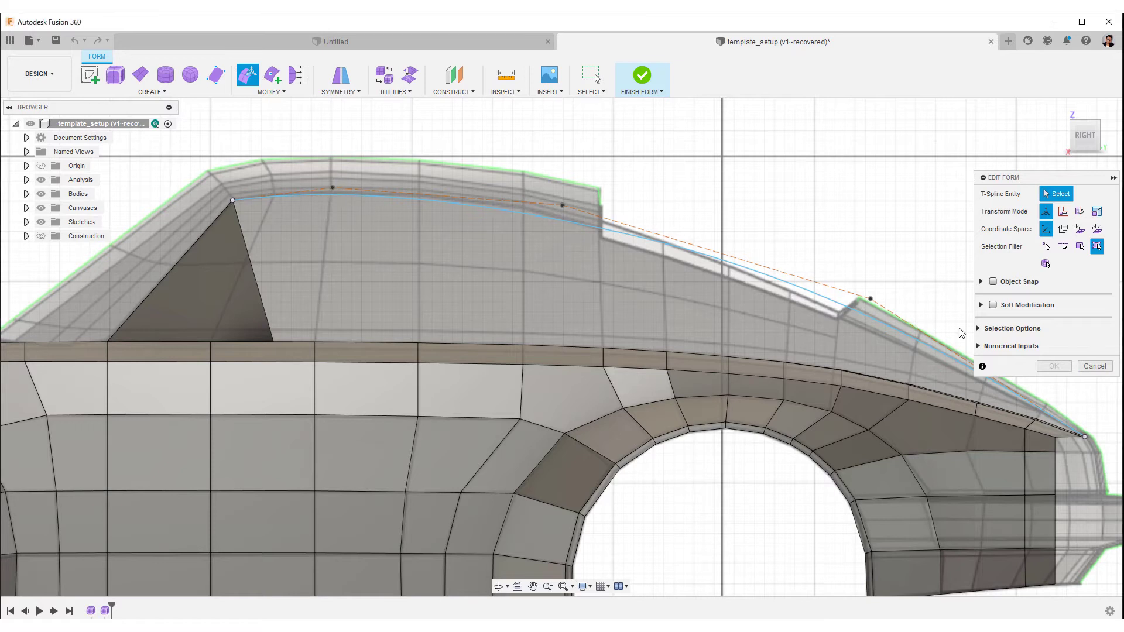
click(1093, 367)
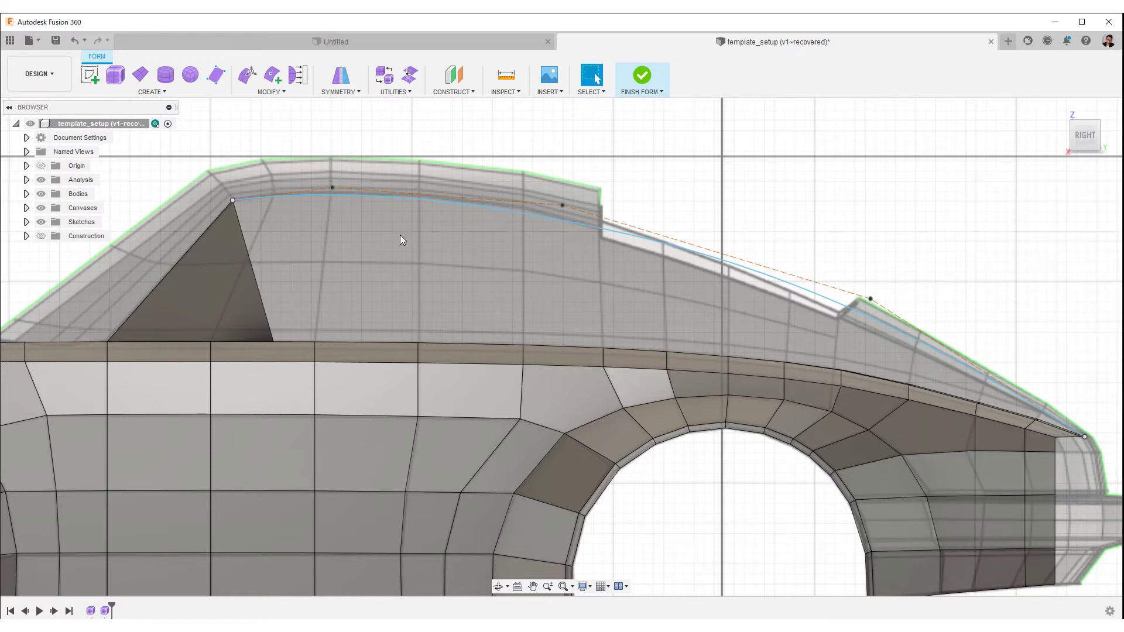
Edit the sketch and move the spline's first two inner control points so the curve follows the roof side line on the side canvas
right_click(332, 186)
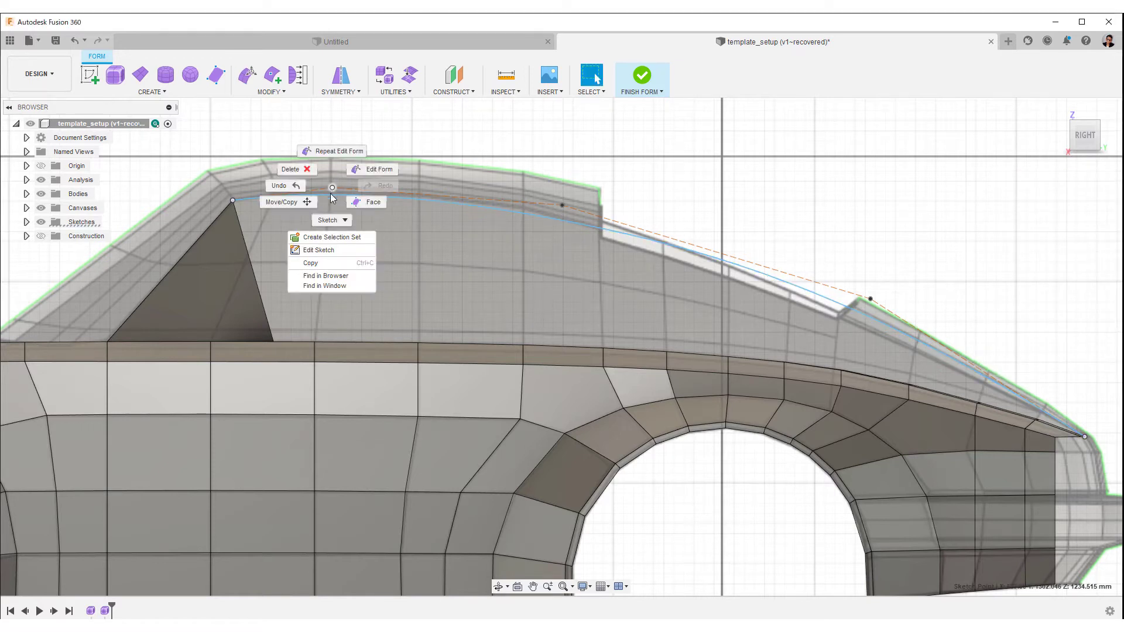
click(323, 255)
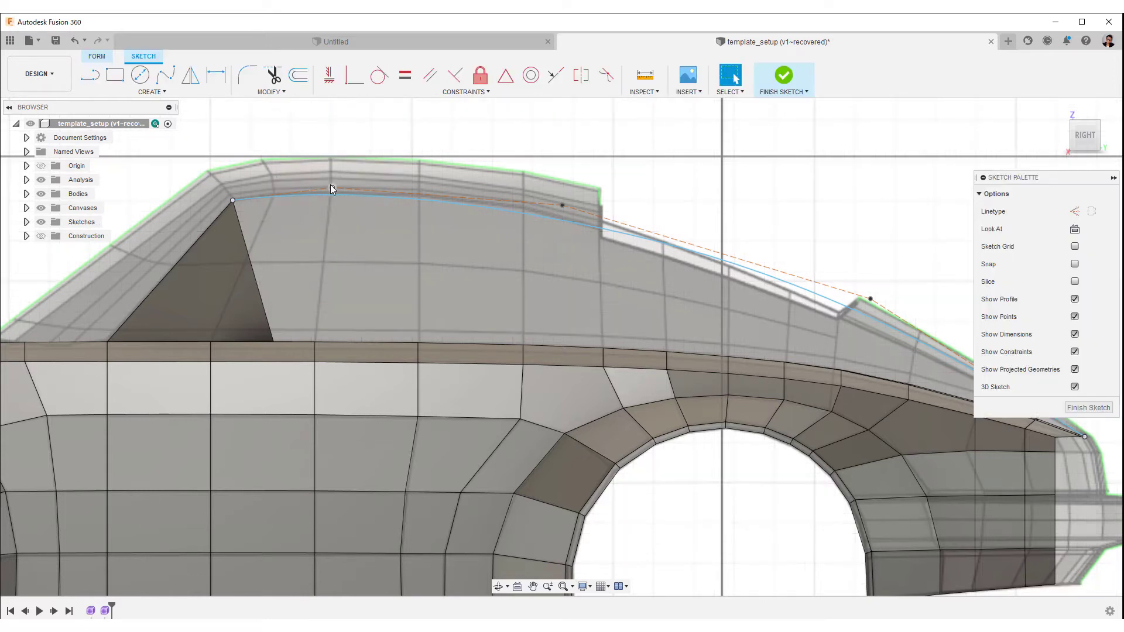
right_click(333, 187)
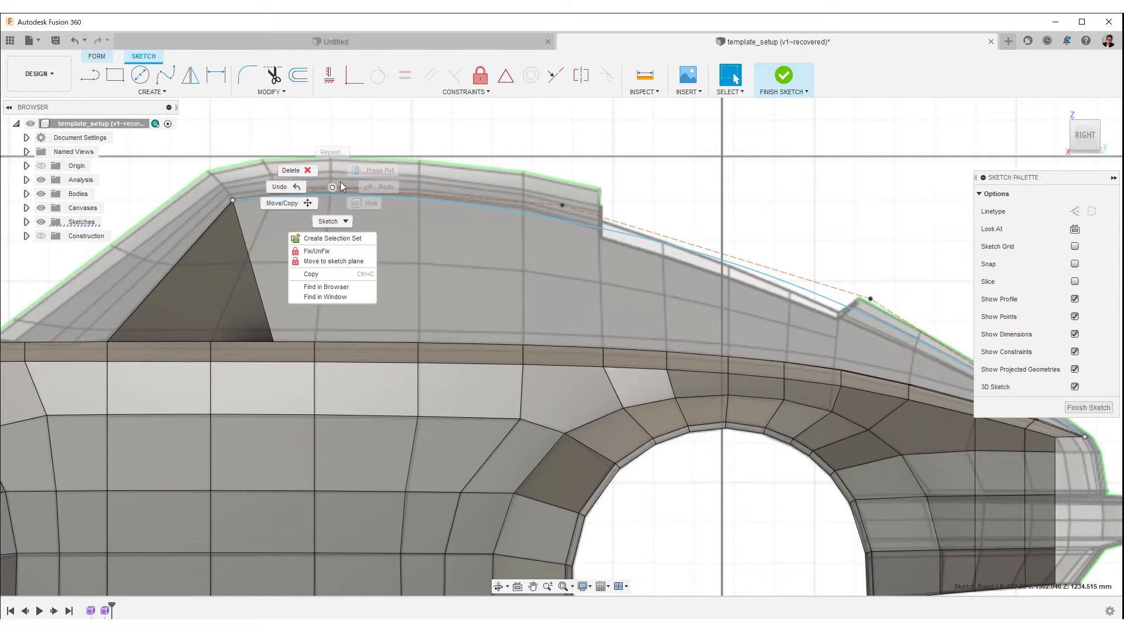
click(309, 204)
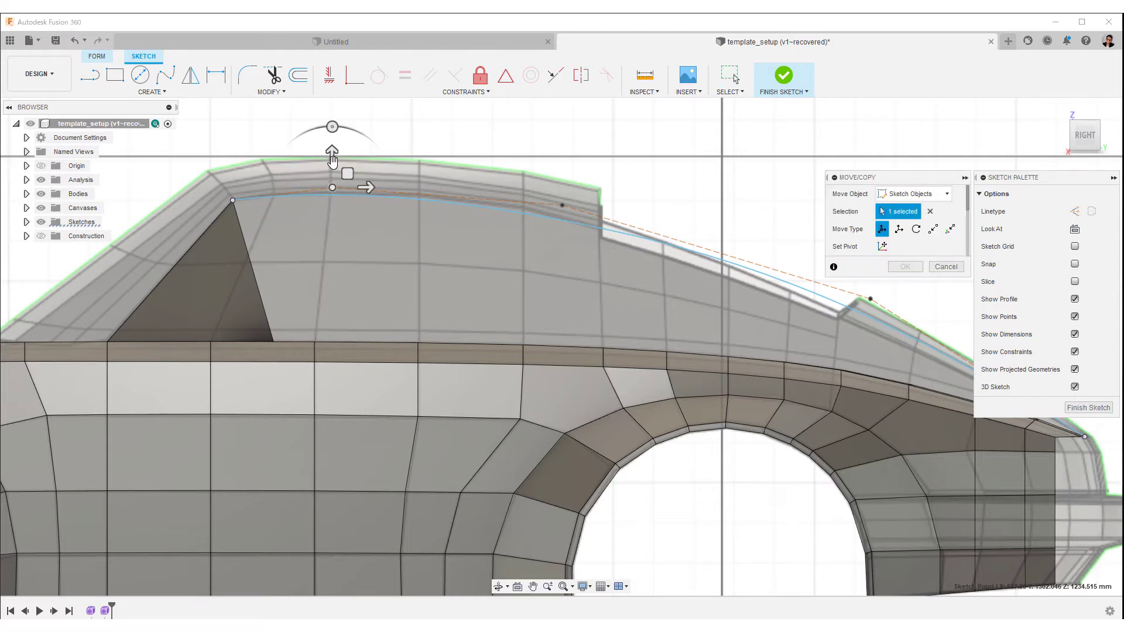
drag(333, 144, 334, 148)
drag(369, 185, 374, 184)
click(561, 205)
drag(561, 173, 562, 161)
mouse_move(596, 194)
mouse_down()
mouse_move(564, 195)
mouse_move(541, 163)
mouse_up()
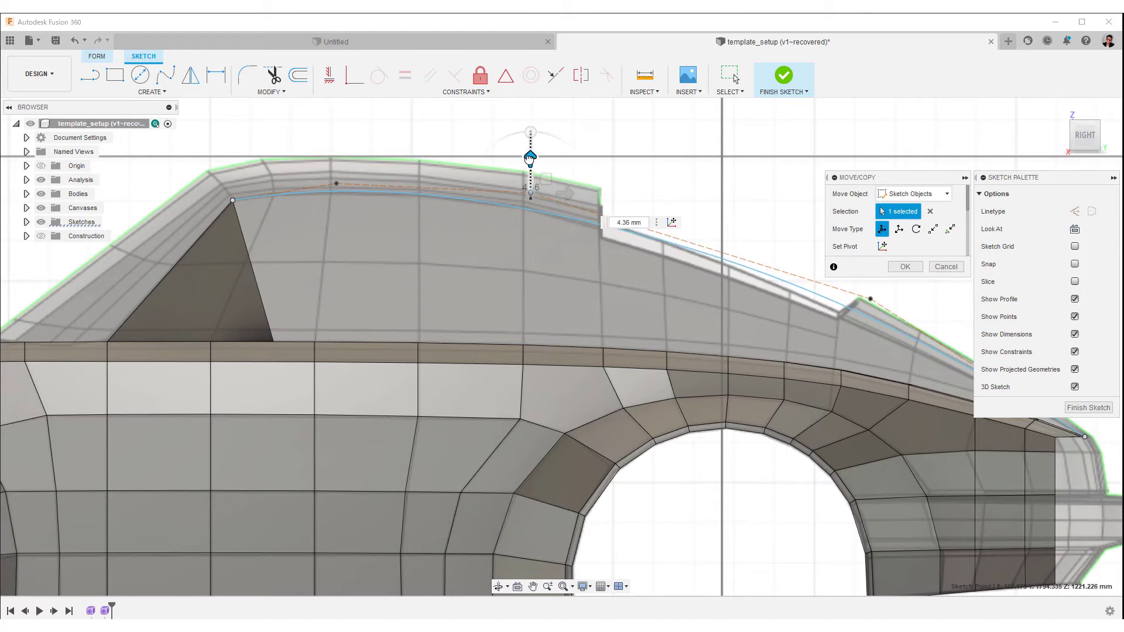
Move the spline's rearmost inner control point in the right view so the curve's rear stretch follows the roof side line on the canvas
click(865, 300)
mouse_move(905, 297)
mouse_down()
mouse_move(874, 296)
mouse_move(910, 297)
mouse_up()
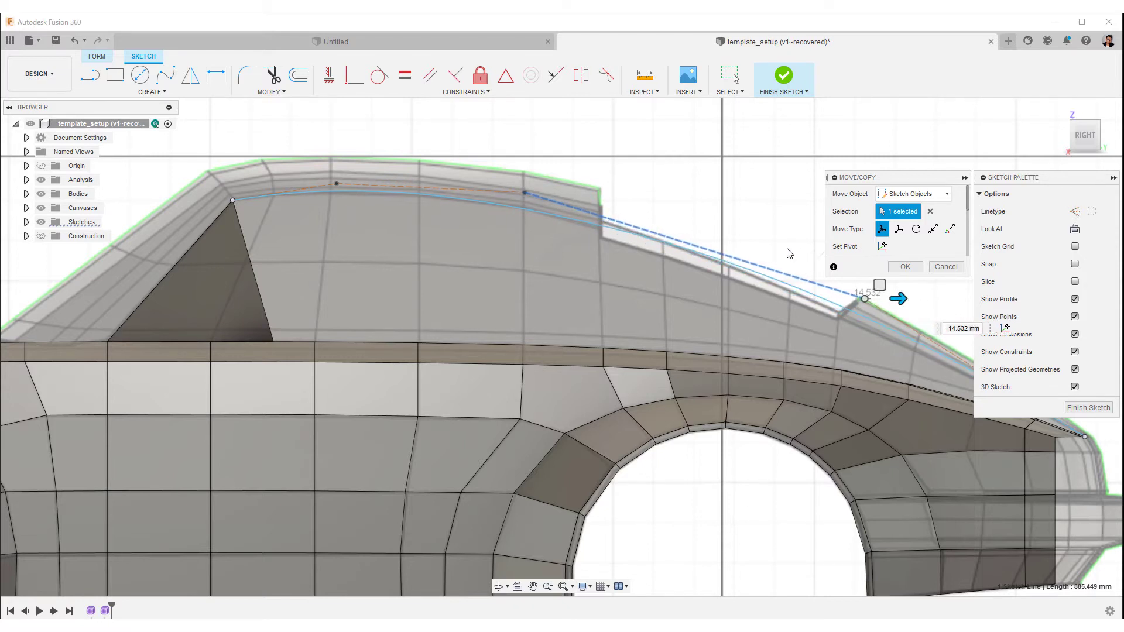
middle_drag(735, 274, 497, 280)
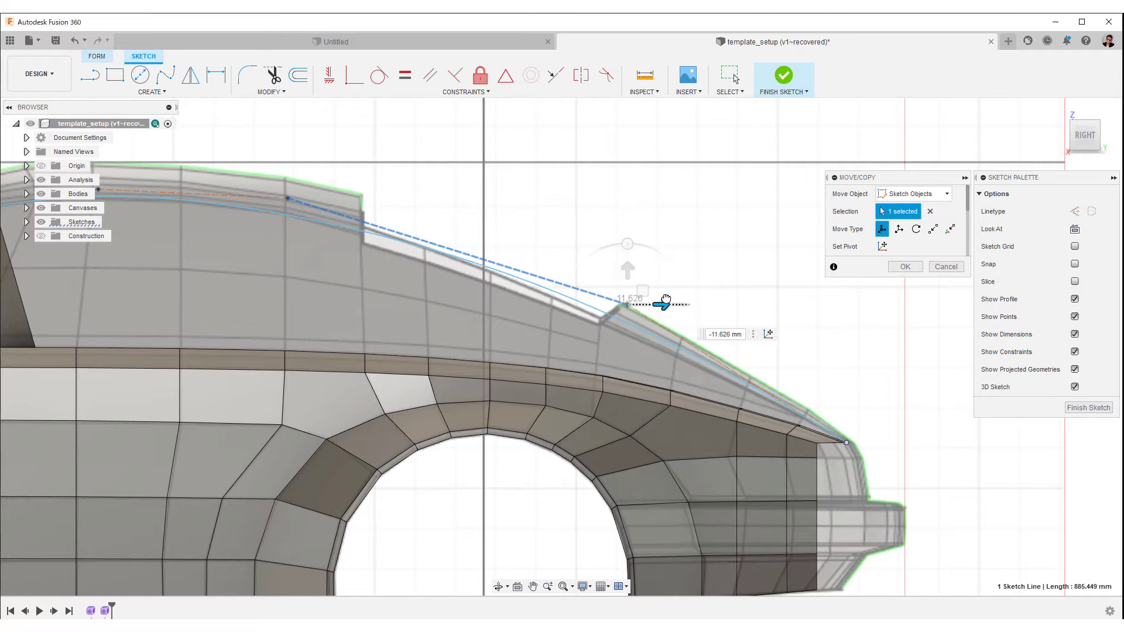
drag(625, 270, 625, 263)
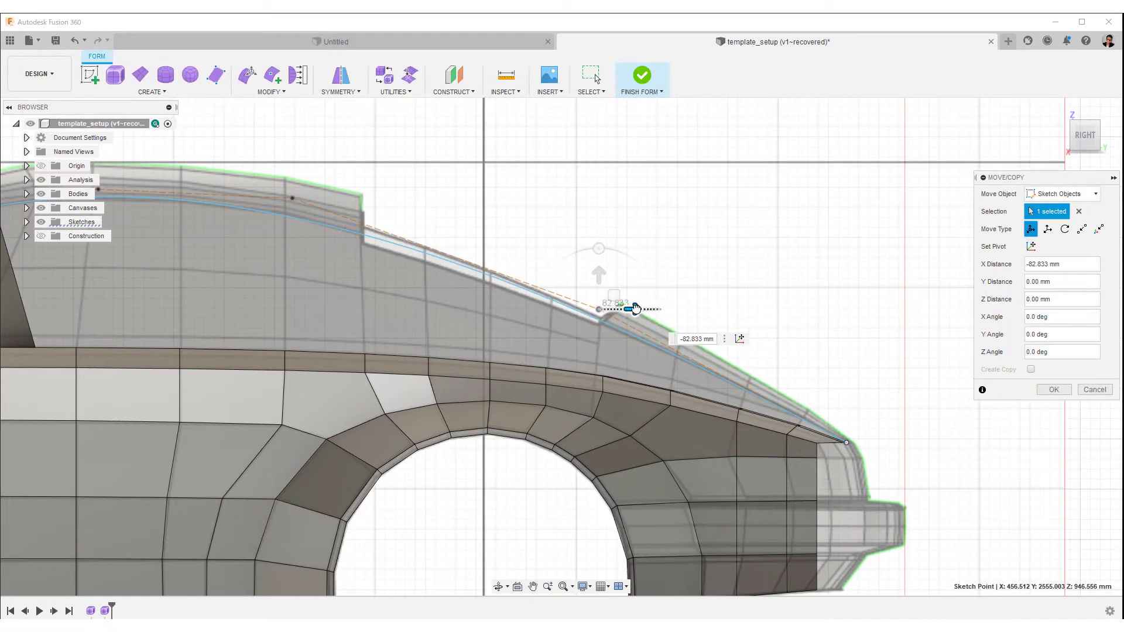
drag(635, 308, 635, 307)
drag(602, 273, 605, 277)
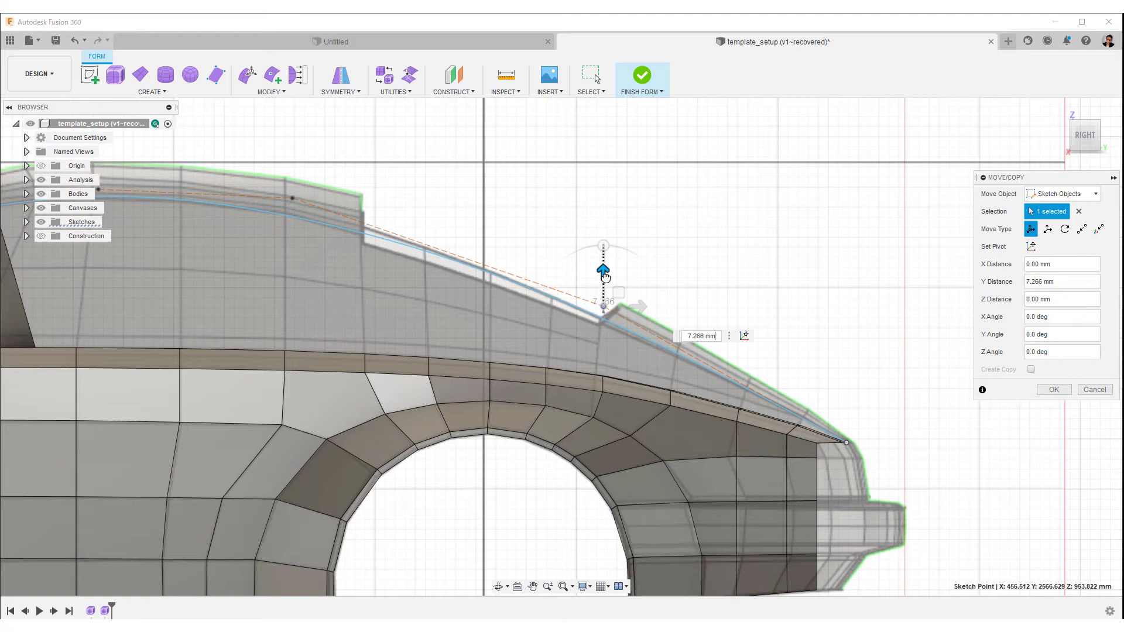
drag(605, 277, 603, 268)
Raise the spline's middle inner control point about 13 mm and shift it about 22 mm rearward to match the canvas
click(291, 199)
drag(292, 165, 294, 158)
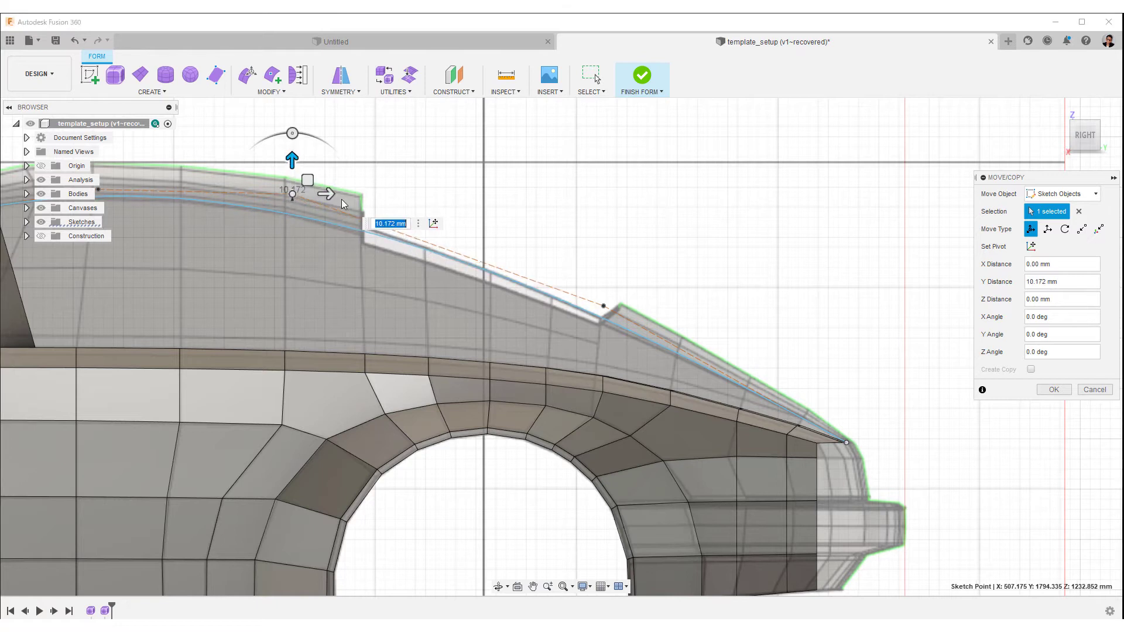
drag(330, 195, 339, 196)
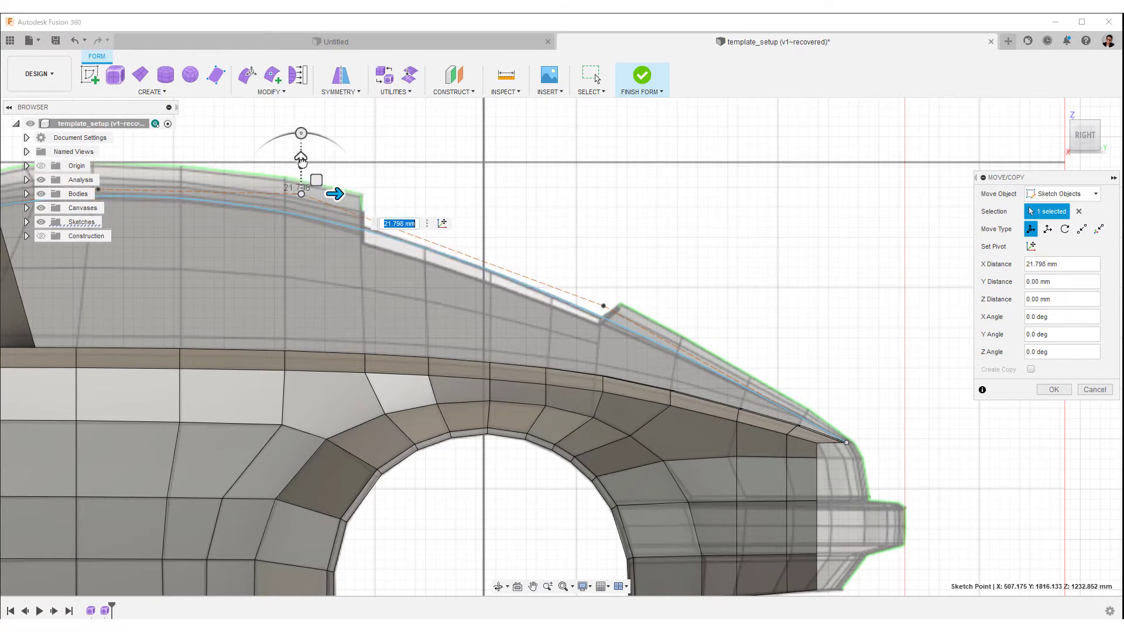
drag(303, 163, 308, 165)
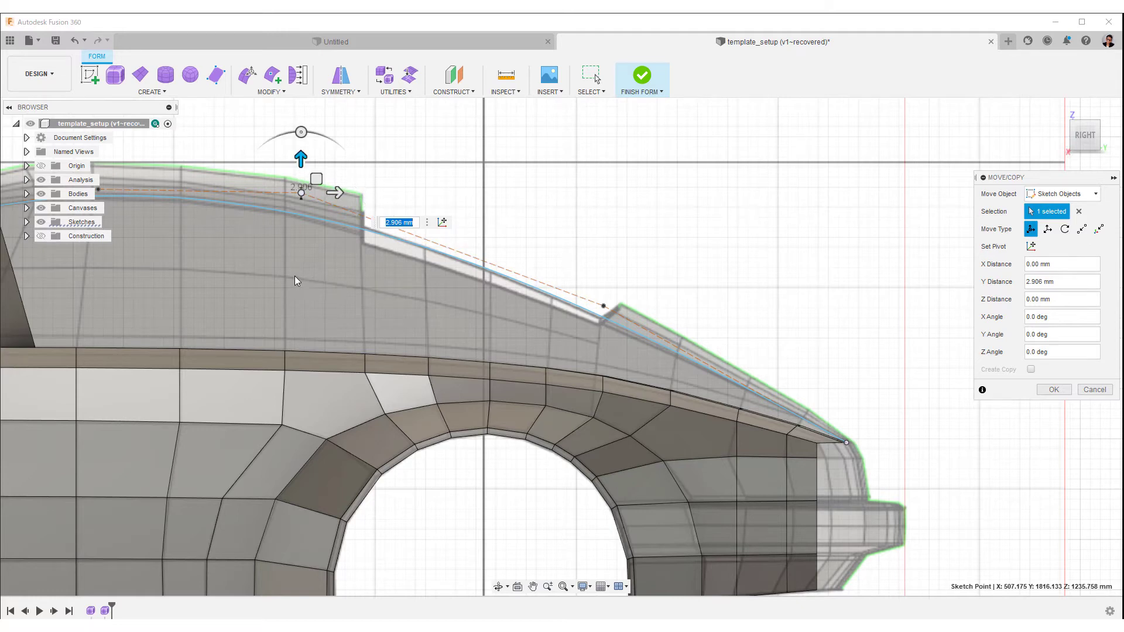
In the top view, move the spline's inner control points outward from front to rear by about 15, 39 and 53 mm
middle_drag(300, 277, 536, 324)
click(284, 226)
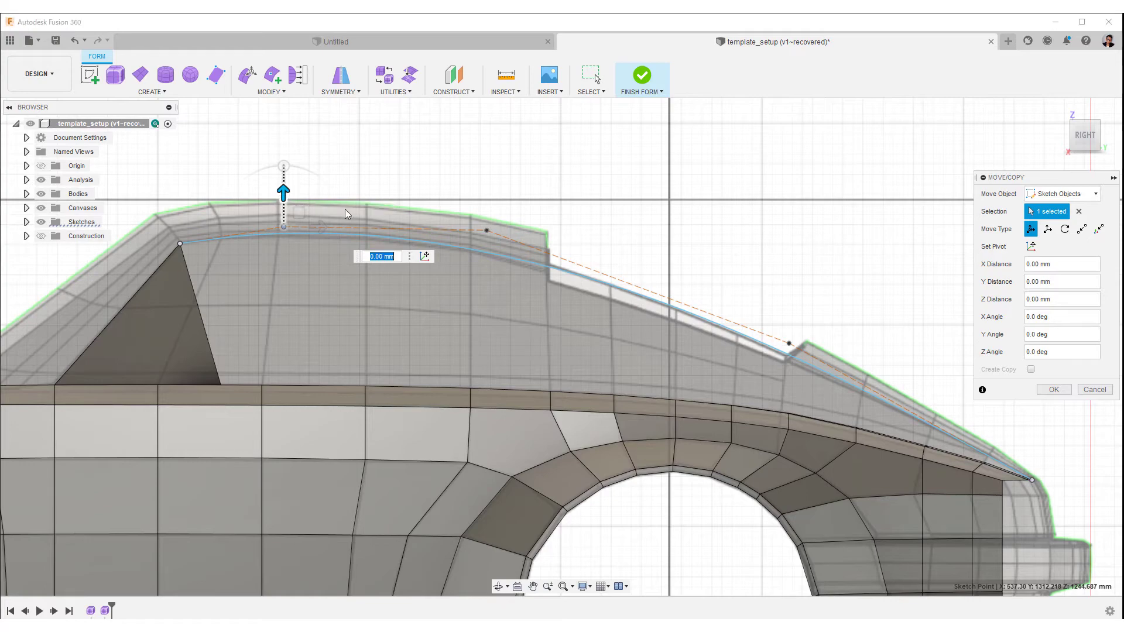
scroll(739, 266, down, 2)
shift+middle_drag(733, 275, 702, 375)
click(1080, 137)
scroll(643, 316, up, 5)
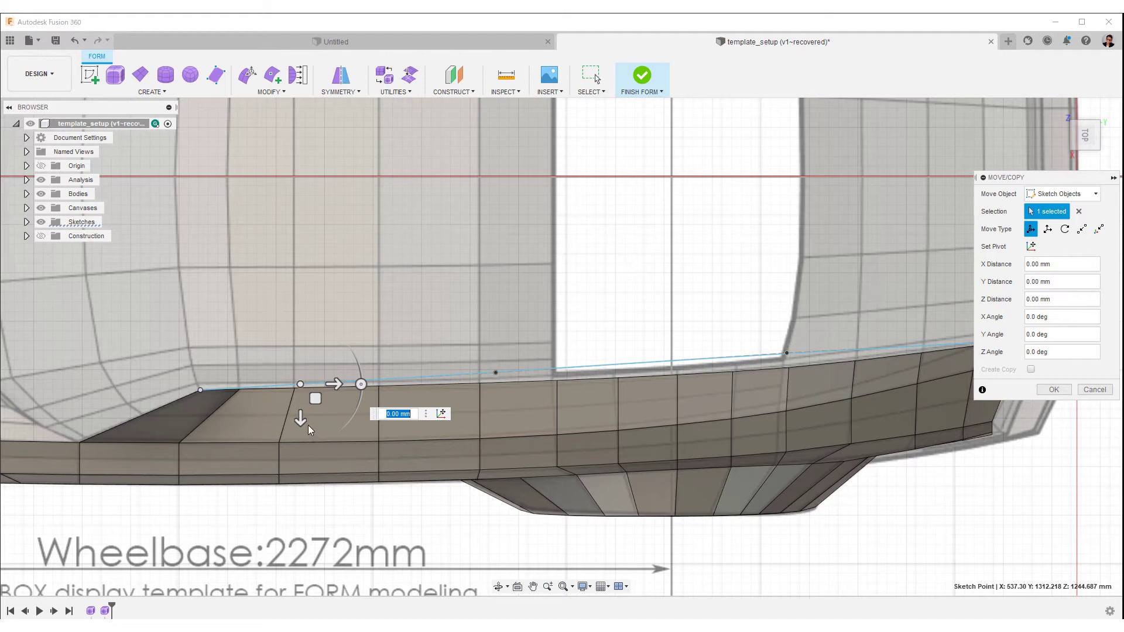
drag(300, 418, 301, 427)
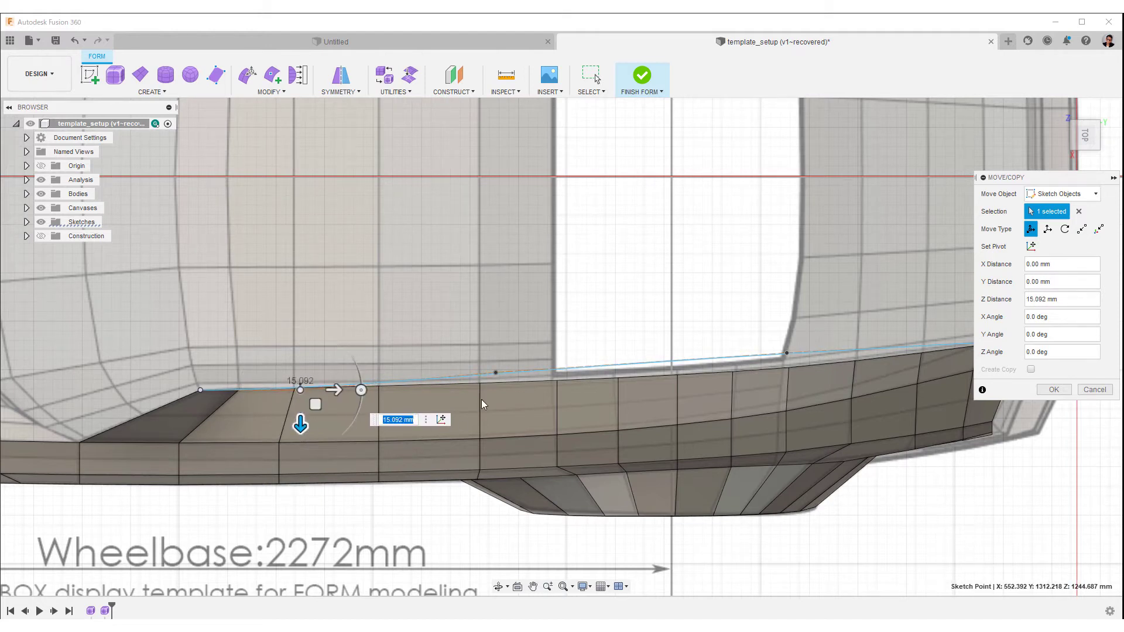
click(498, 374)
drag(497, 409, 504, 428)
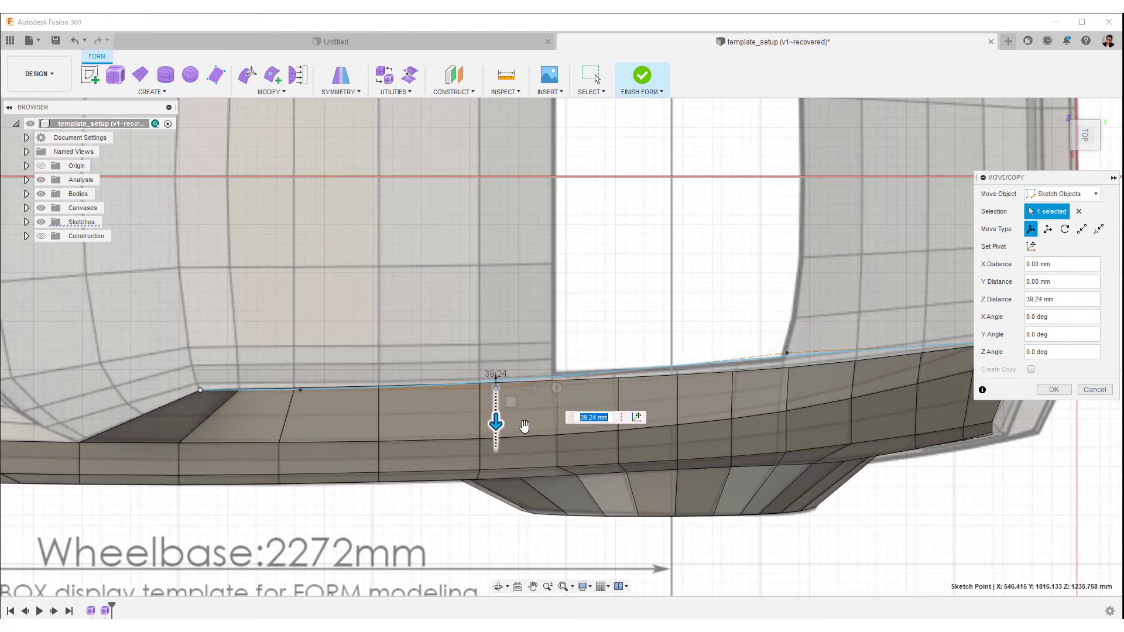
click(786, 353)
drag(789, 393, 789, 410)
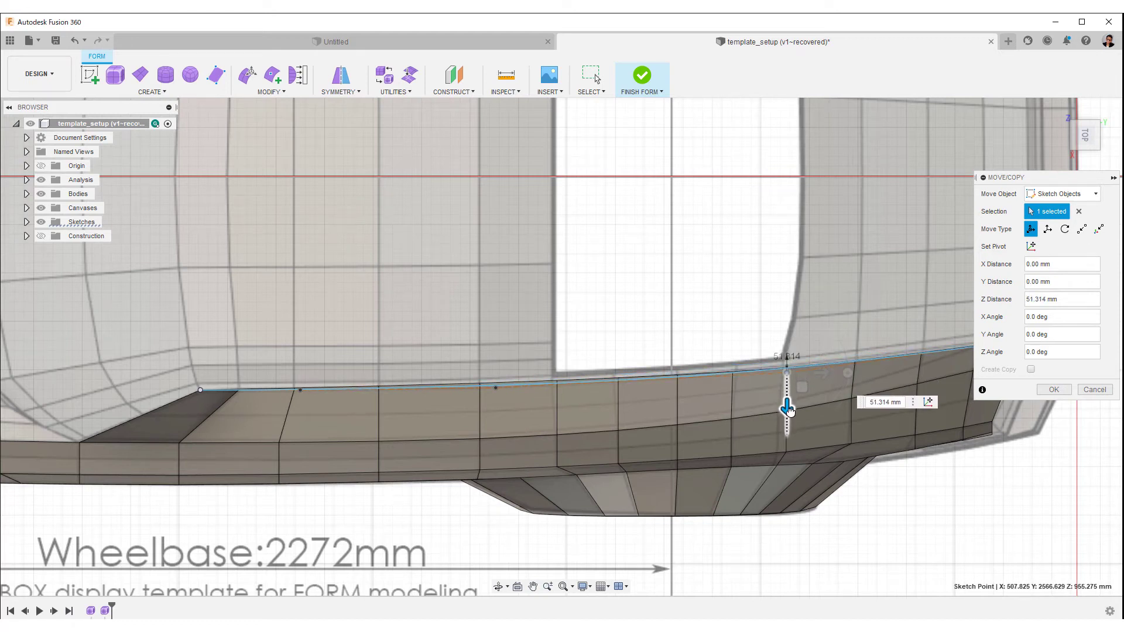
drag(789, 409, 788, 408)
Fine-tune the sideways positions of the three inner control points in the top view to align the spline with the canvas outline
click(497, 389)
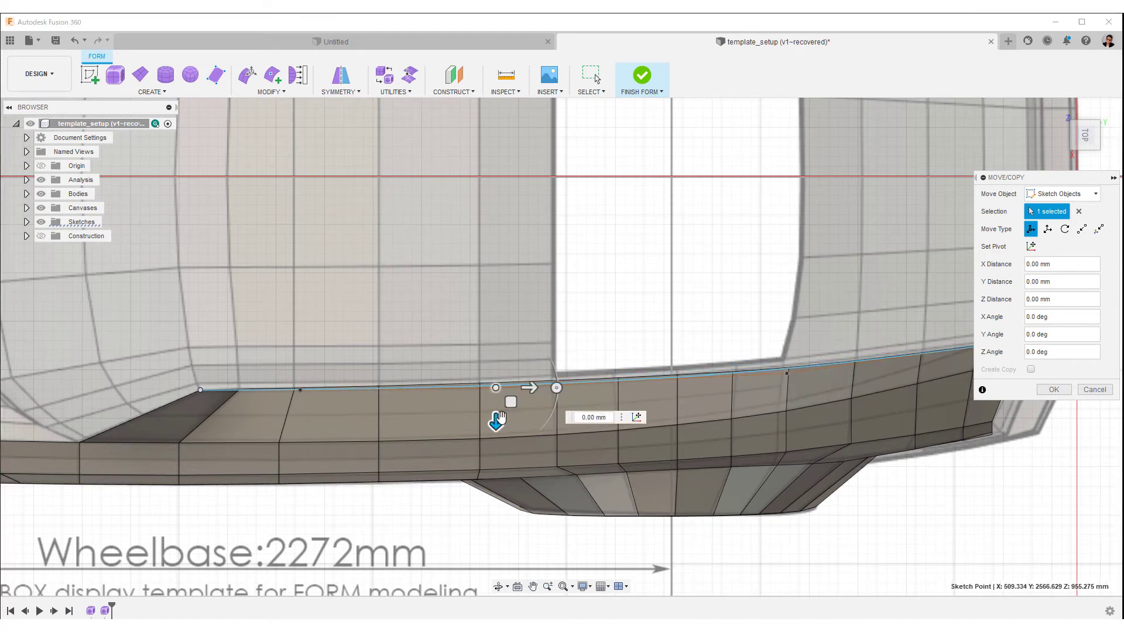
drag(496, 422, 494, 418)
click(300, 389)
drag(300, 420, 304, 424)
click(787, 374)
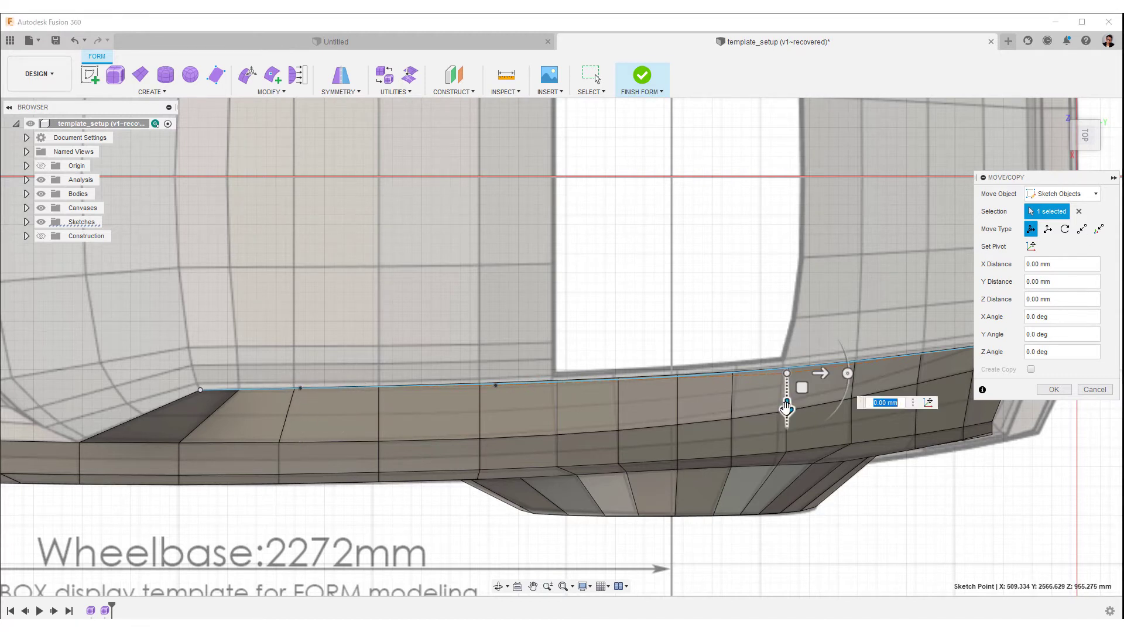
drag(786, 407, 787, 405)
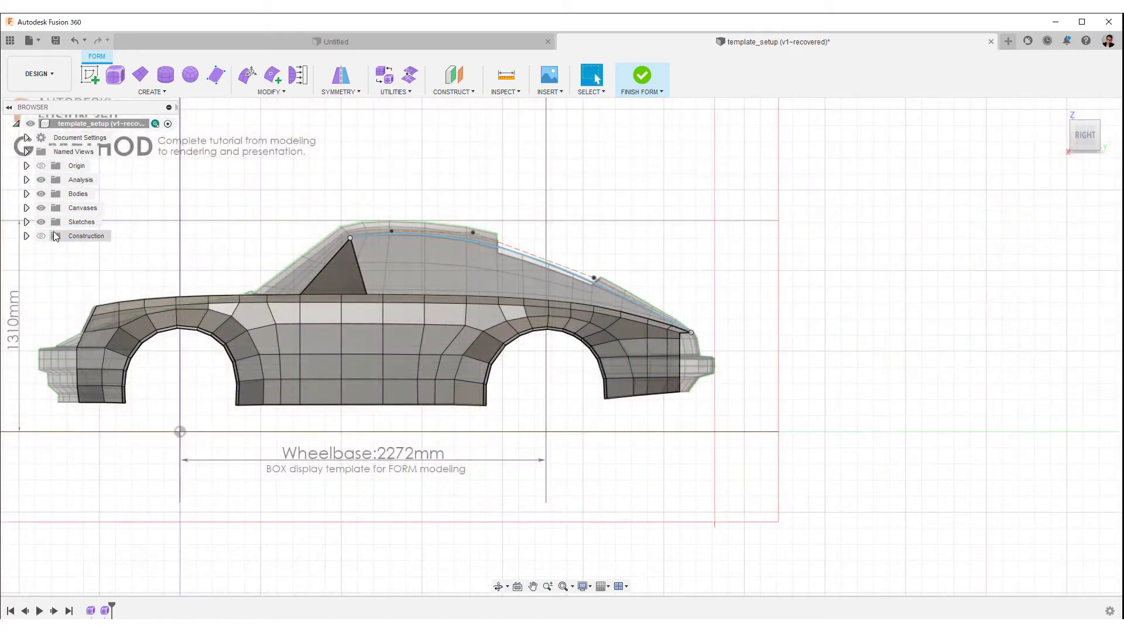
Hide the template canvases to leave the form and the guide spline in view
click(41, 207)
shift+middle_drag(456, 275, 498, 316)
scroll(416, 243, up, 2)
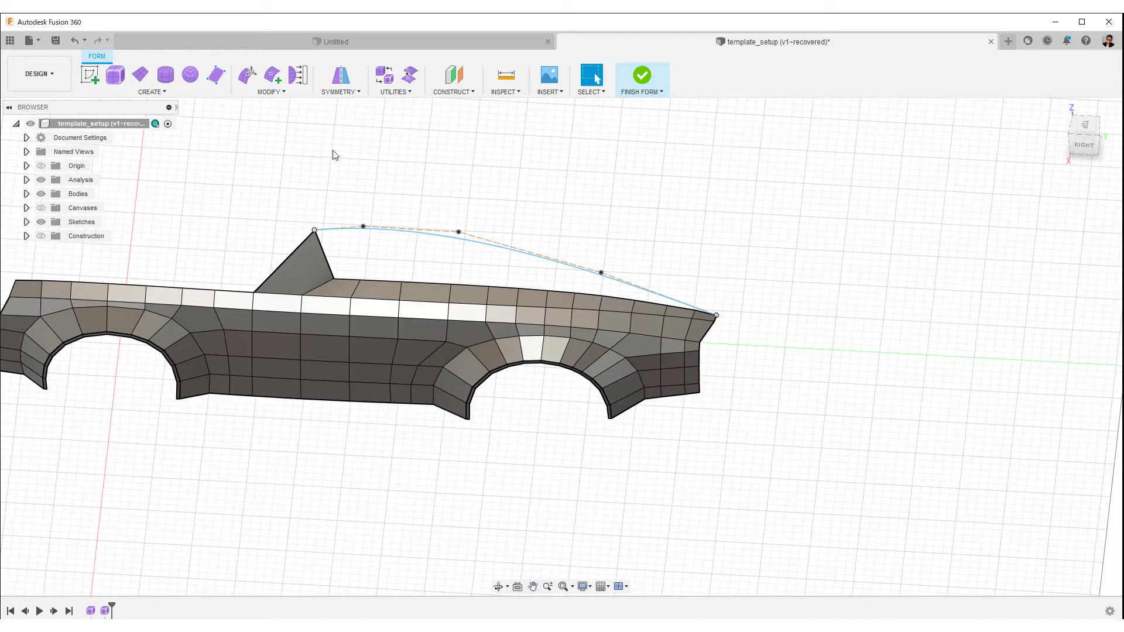
click(298, 75)
click(1072, 212)
click(1063, 241)
shift+middle_drag(897, 305, 646, 299)
middle_drag(498, 369, 690, 457)
scroll(562, 344, up, 3)
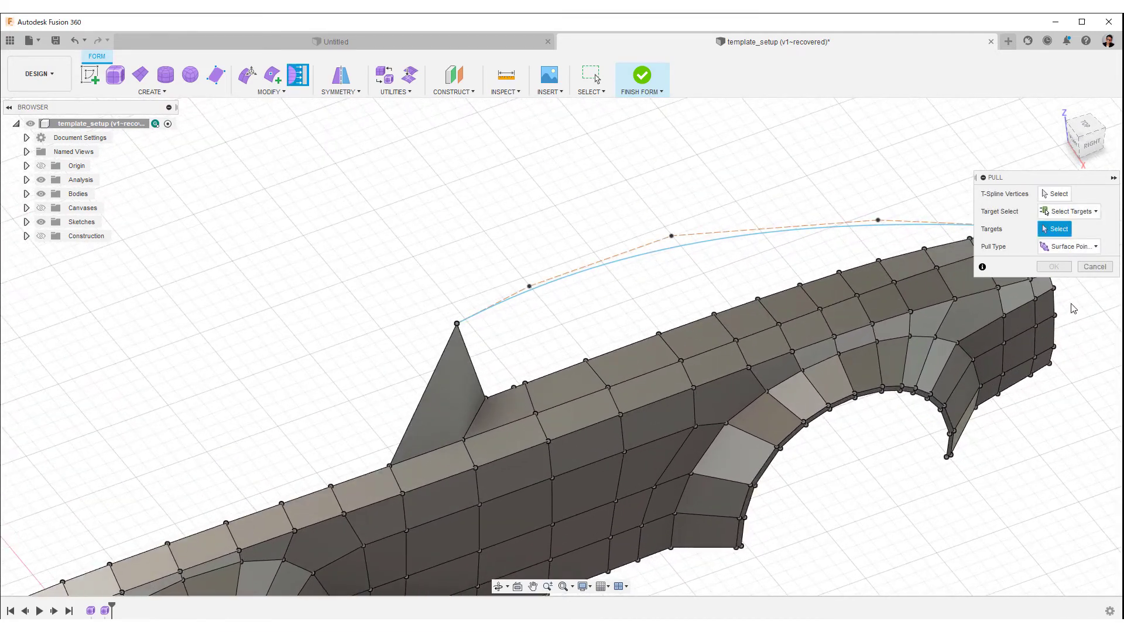
click(1094, 267)
Delete the extra vertex on the form's upper edge just behind the base of the raised triangular face
click(513, 388)
right_click(530, 350)
key(Escape)
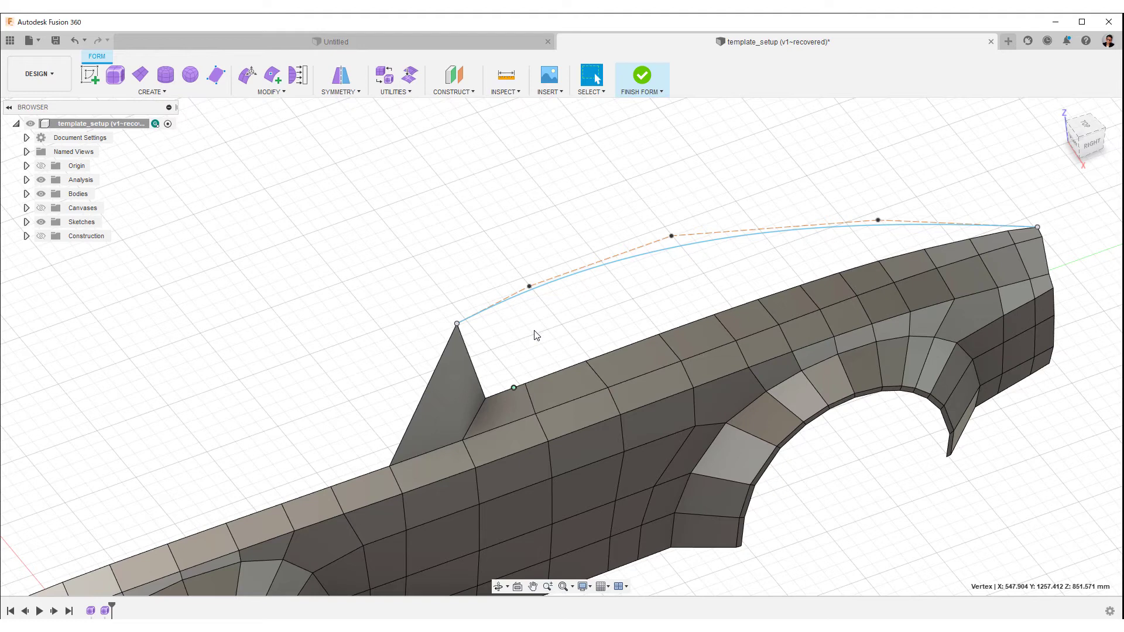
key(Escape)
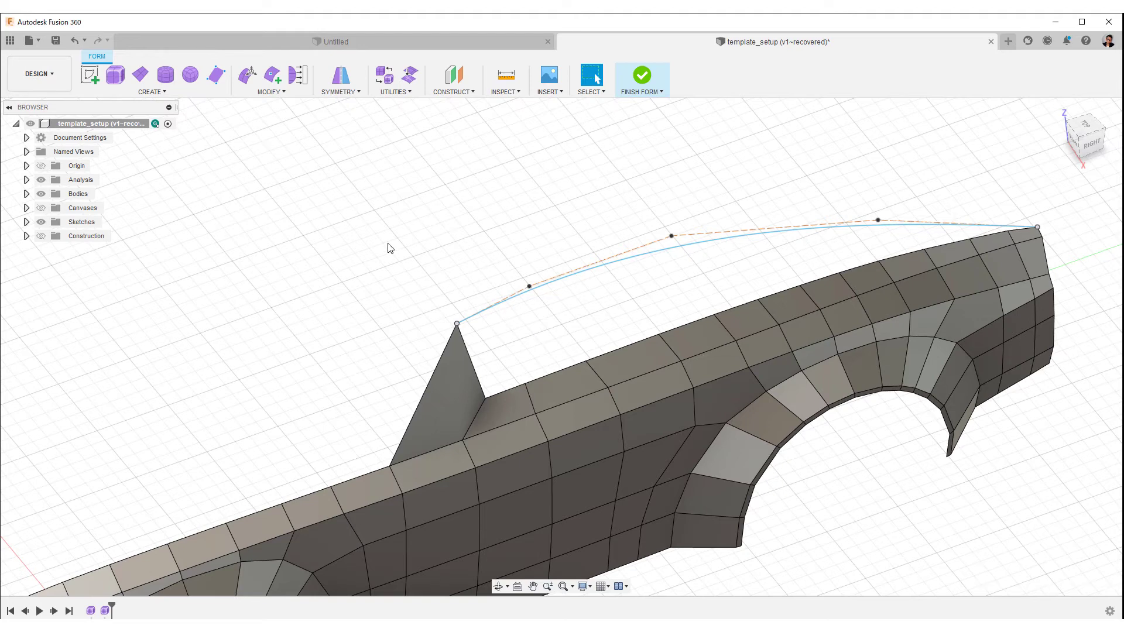
Try to pull the 12 upper-edge vertices behind the triangular face onto the guide spline with the pull type Control Points
click(297, 74)
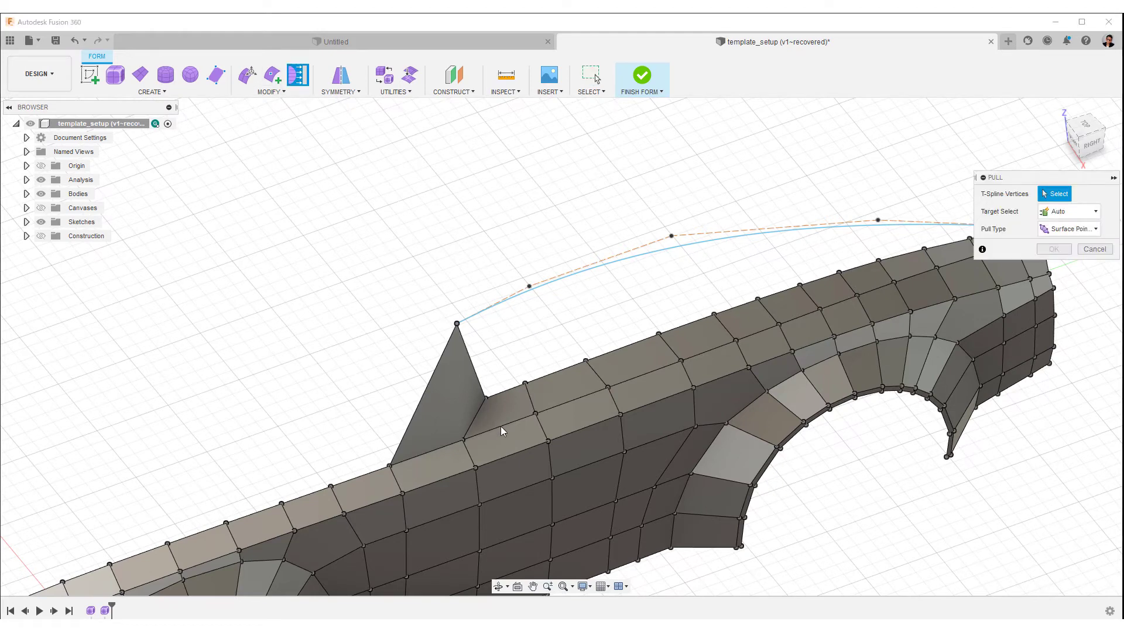
click(485, 399)
middle_drag(806, 422, 567, 439)
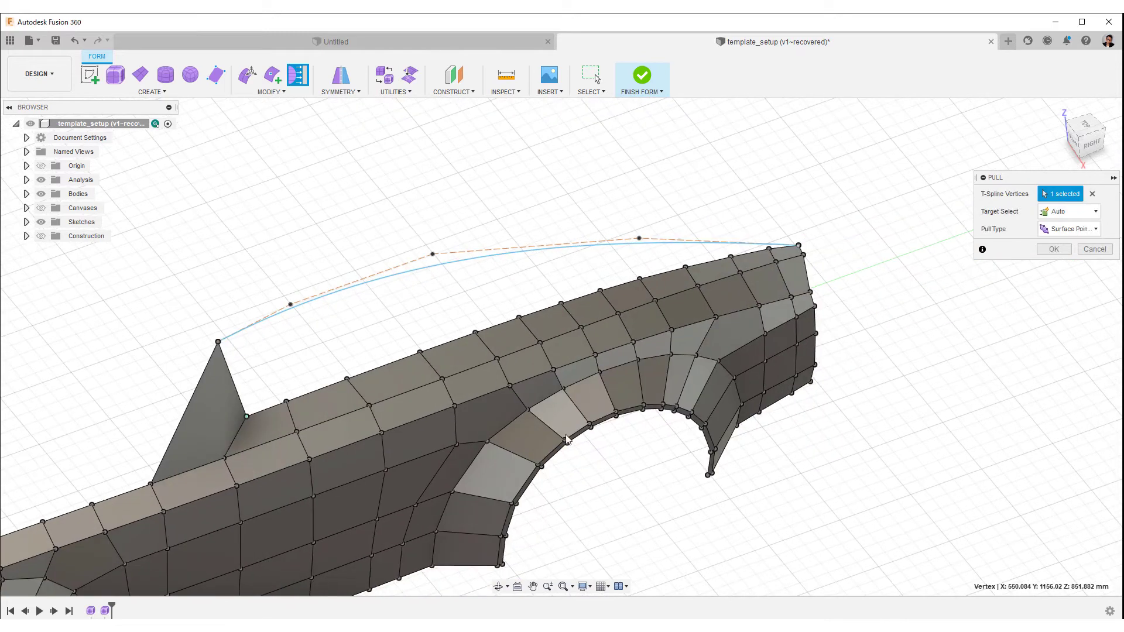
click(769, 249)
click(1067, 211)
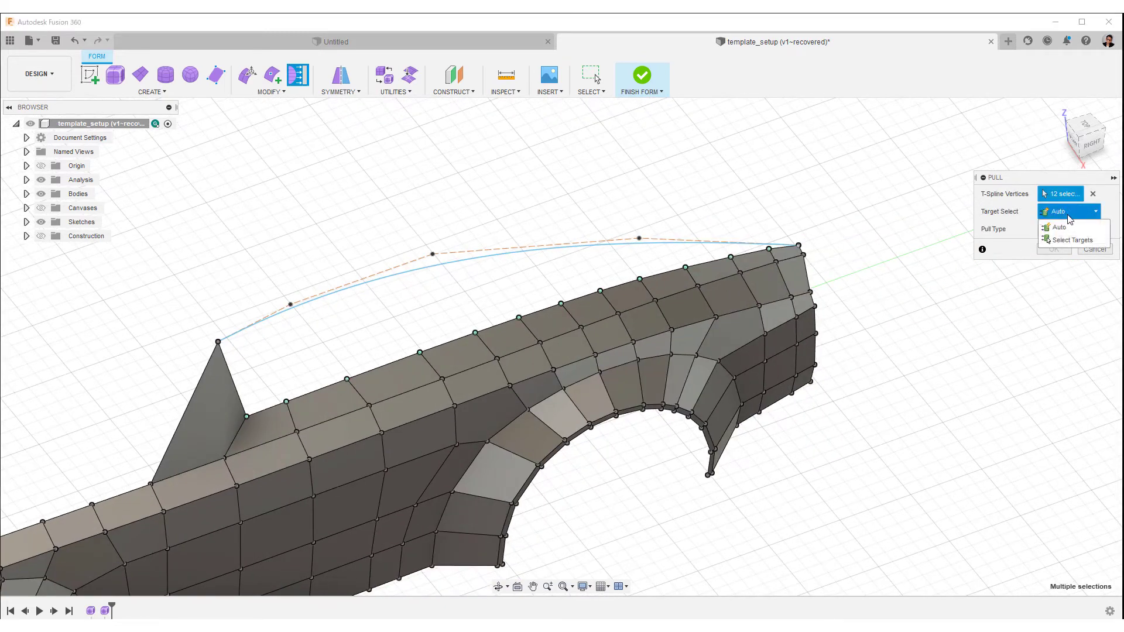
click(1051, 237)
click(608, 249)
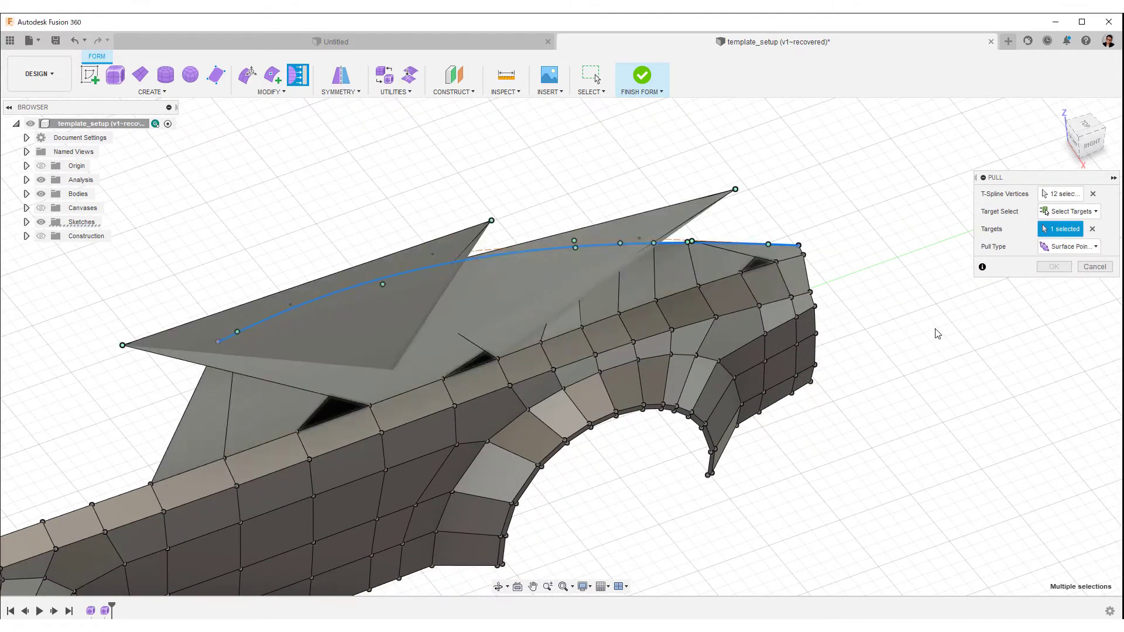
click(1070, 246)
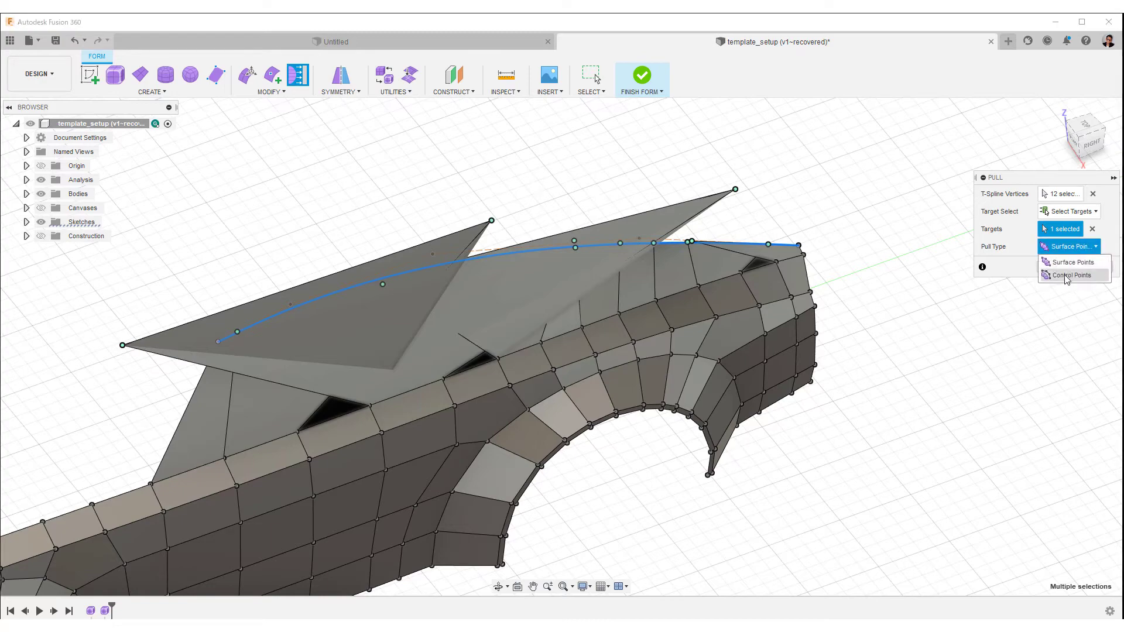
click(1068, 271)
shift+middle_drag(968, 401, 913, 378)
click(1054, 267)
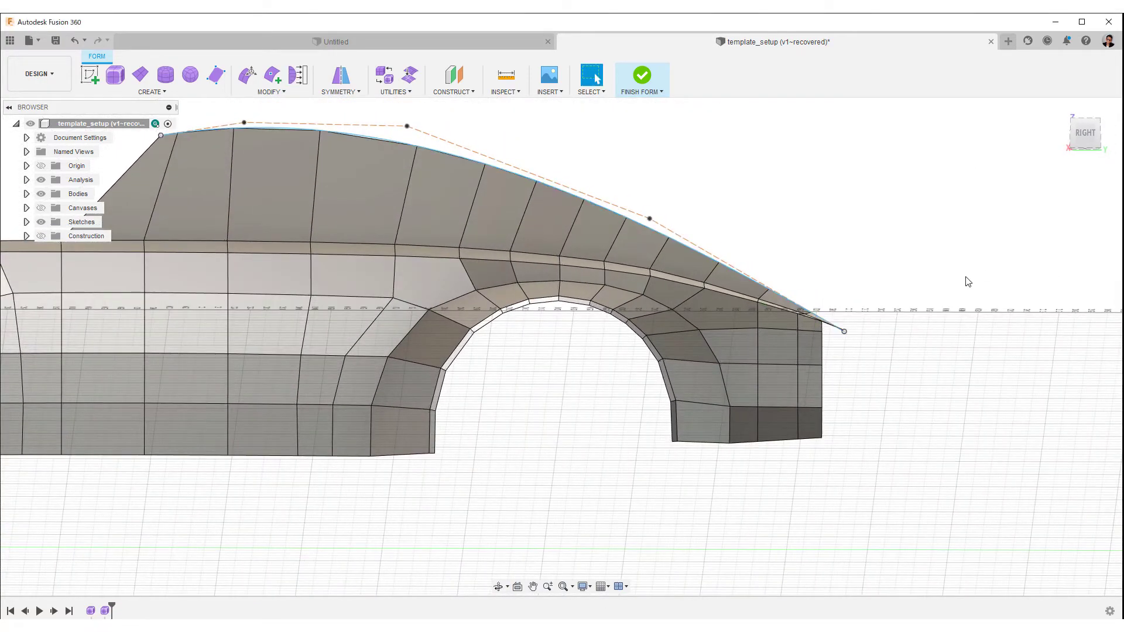
click(1077, 138)
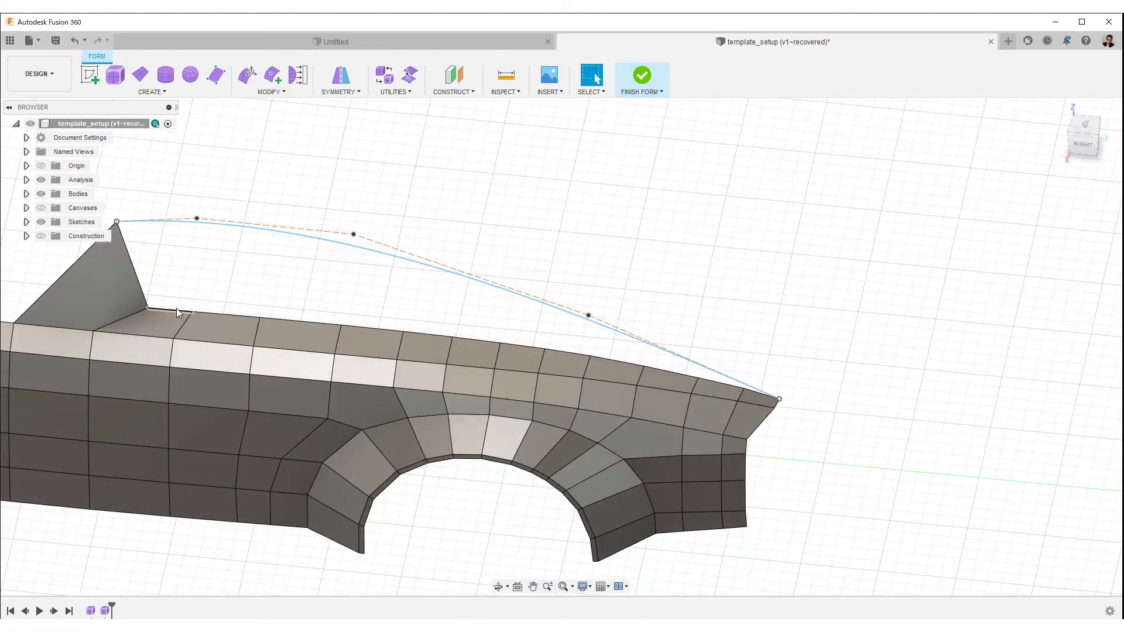
Use Edit Form to raise successive parts of the form's rear upper edge toward the guide spline
right_click(372, 291)
click(410, 269)
drag(299, 295, 300, 204)
click(500, 343)
drag(501, 317, 500, 259)
click(545, 350)
drag(549, 319, 553, 278)
click(617, 360)
drag(617, 333, 617, 301)
click(721, 384)
drag(720, 358, 720, 351)
shift+middle_drag(380, 450, 556, 431)
click(1054, 366)
Pull the 12 raised upper-edge vertices onto the guide spline as the selected target, using Control Points
click(298, 75)
click(307, 290)
shift+double_click(839, 219)
click(1054, 229)
click(855, 229)
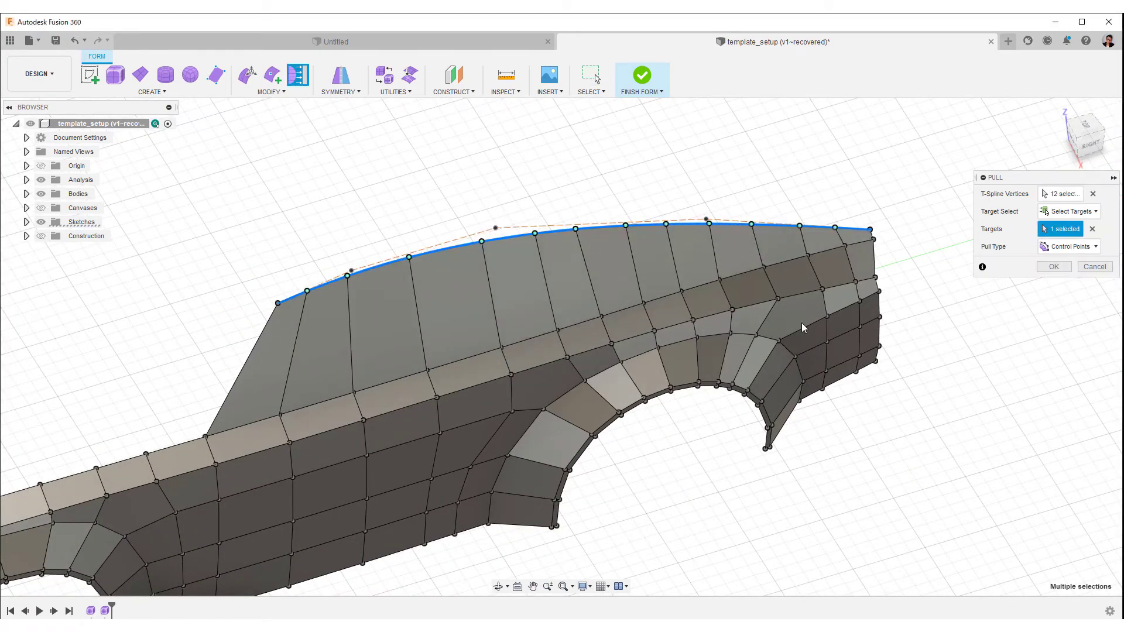
click(1090, 144)
click(1054, 267)
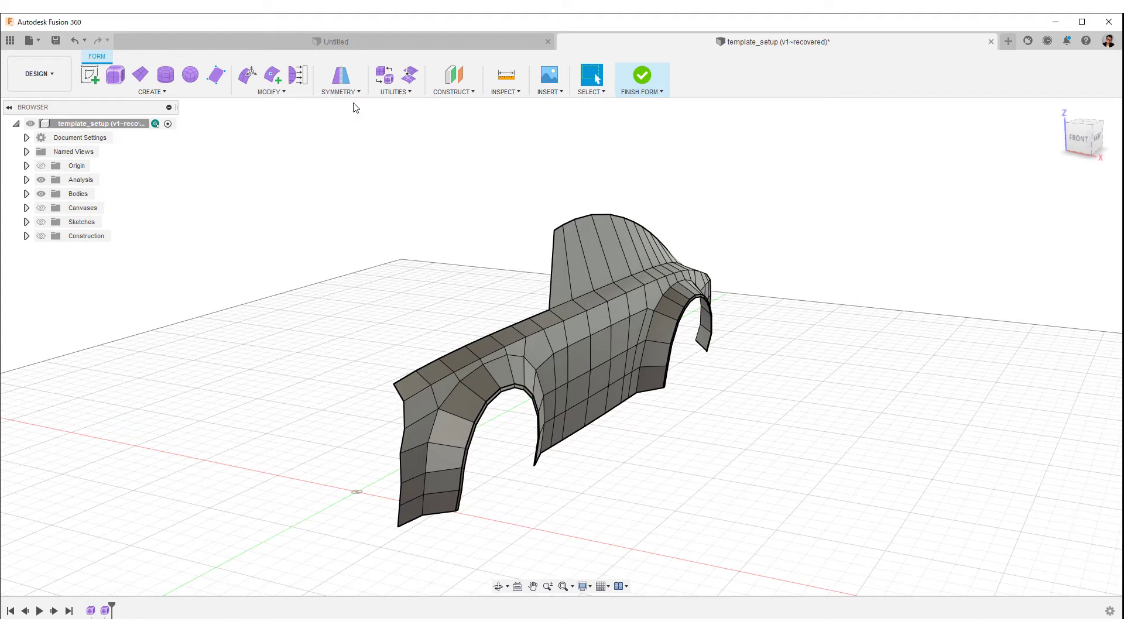
Start Mirror - Duplicate and pin the command to the toolbar
click(353, 92)
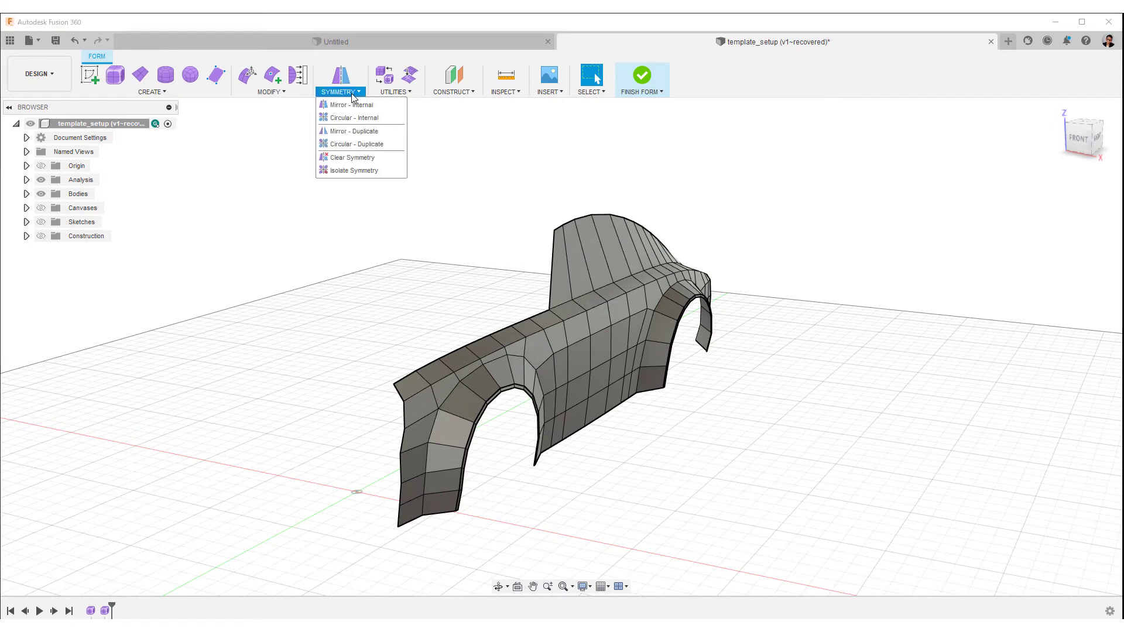
click(361, 131)
click(351, 94)
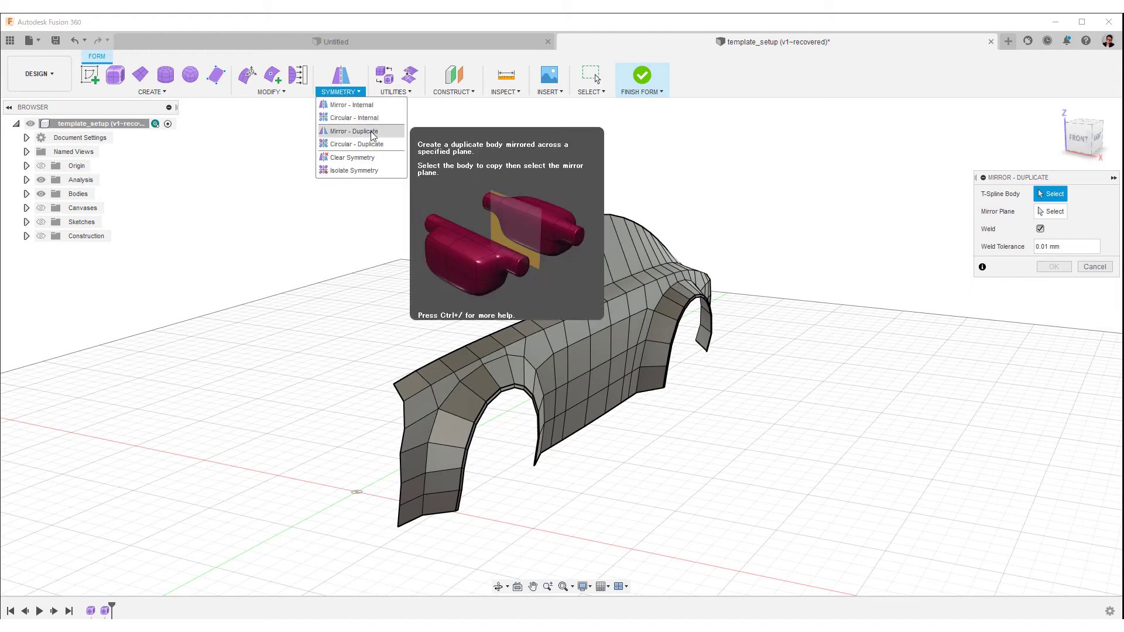
click(397, 132)
click(425, 132)
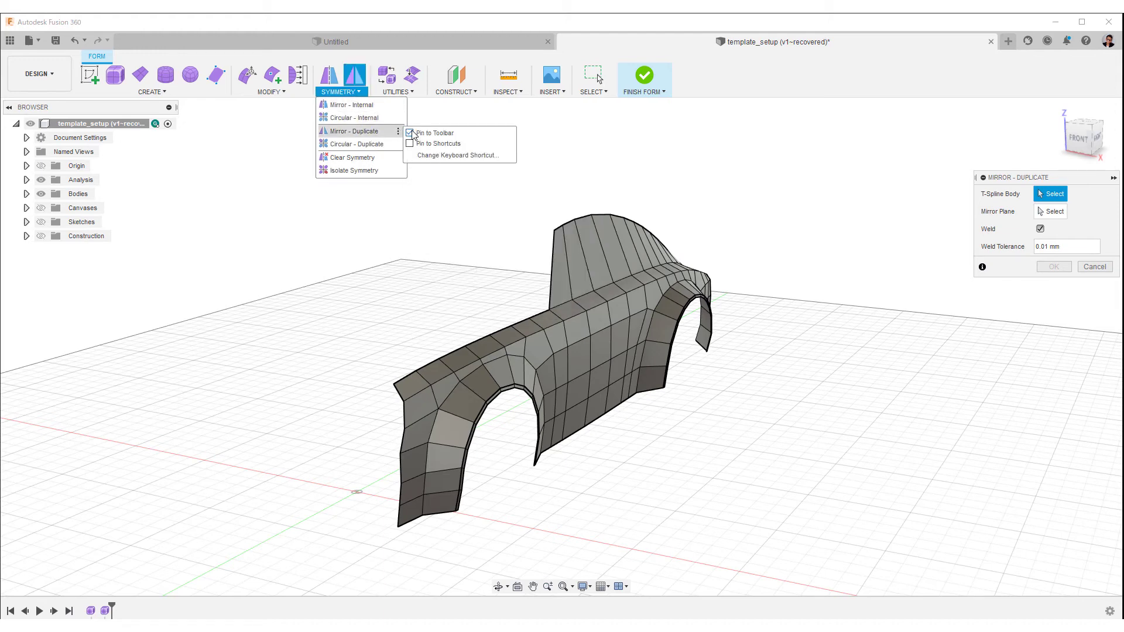
Mirror the car side body across the YZ origin plane as a duplicate, with Weld on and a 0.01 mm tolerance
click(583, 257)
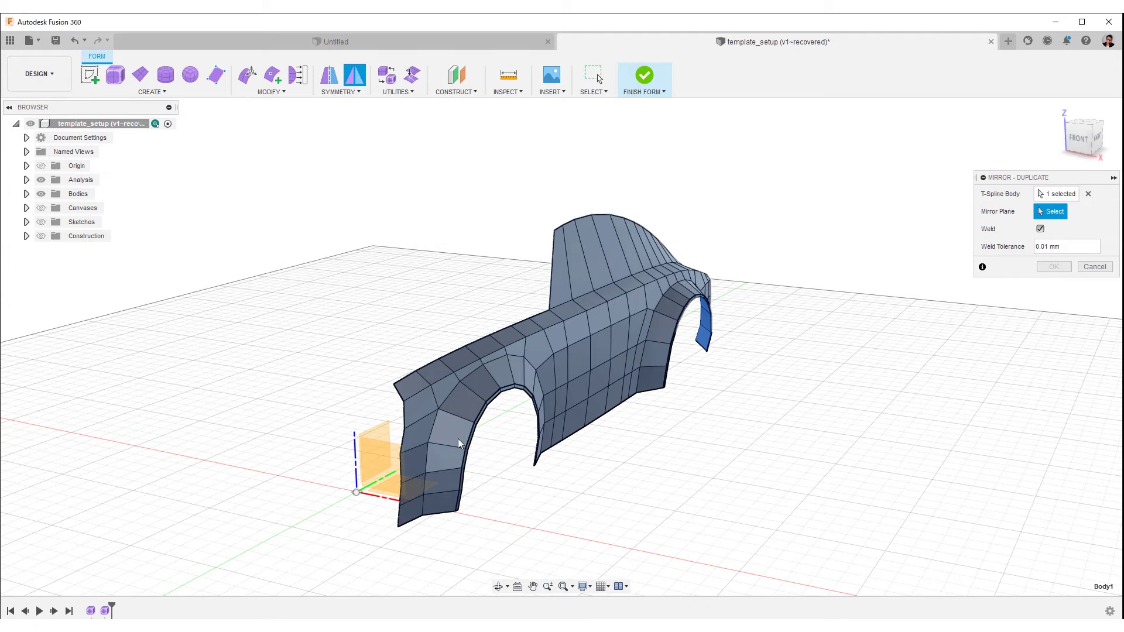
click(382, 438)
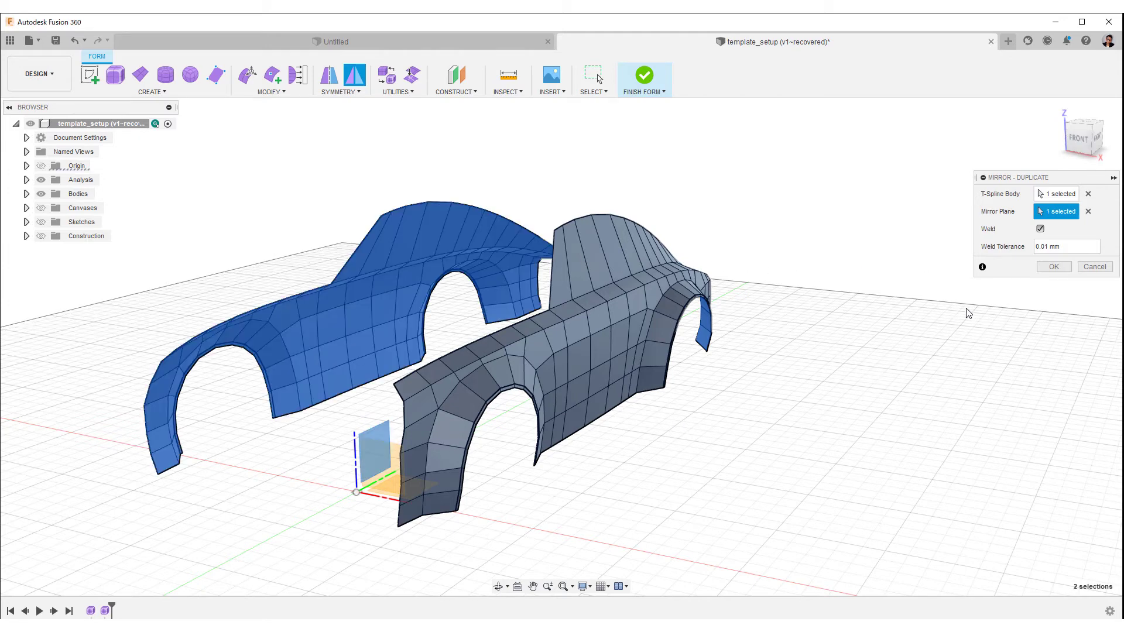
click(1052, 268)
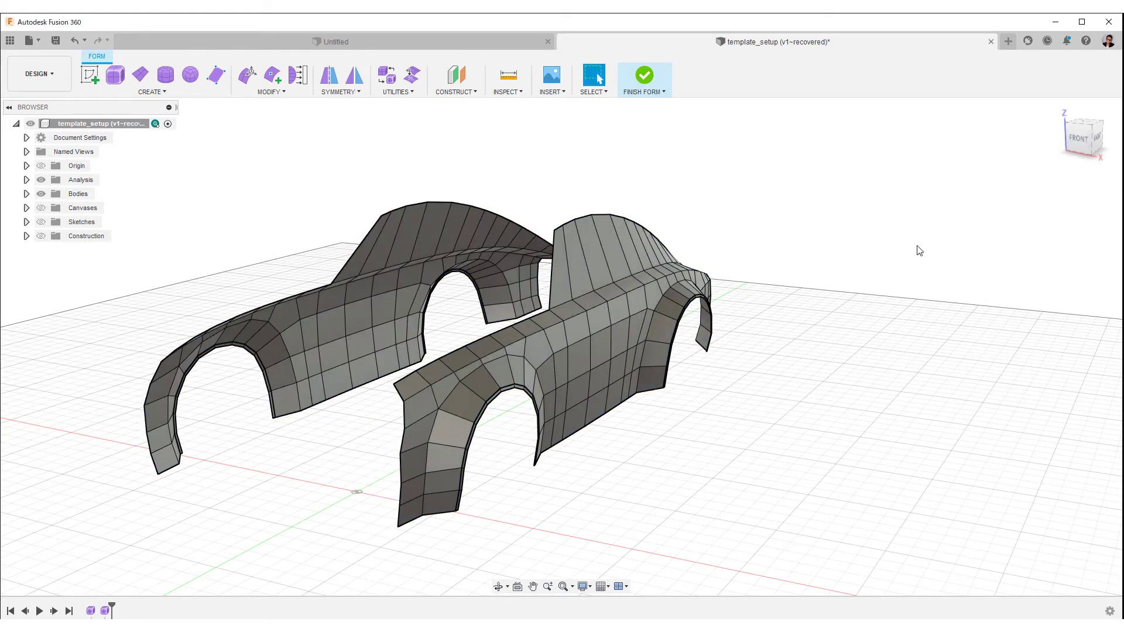
Pin the Bridge command from the form modification tools to the toolbar
click(151, 92)
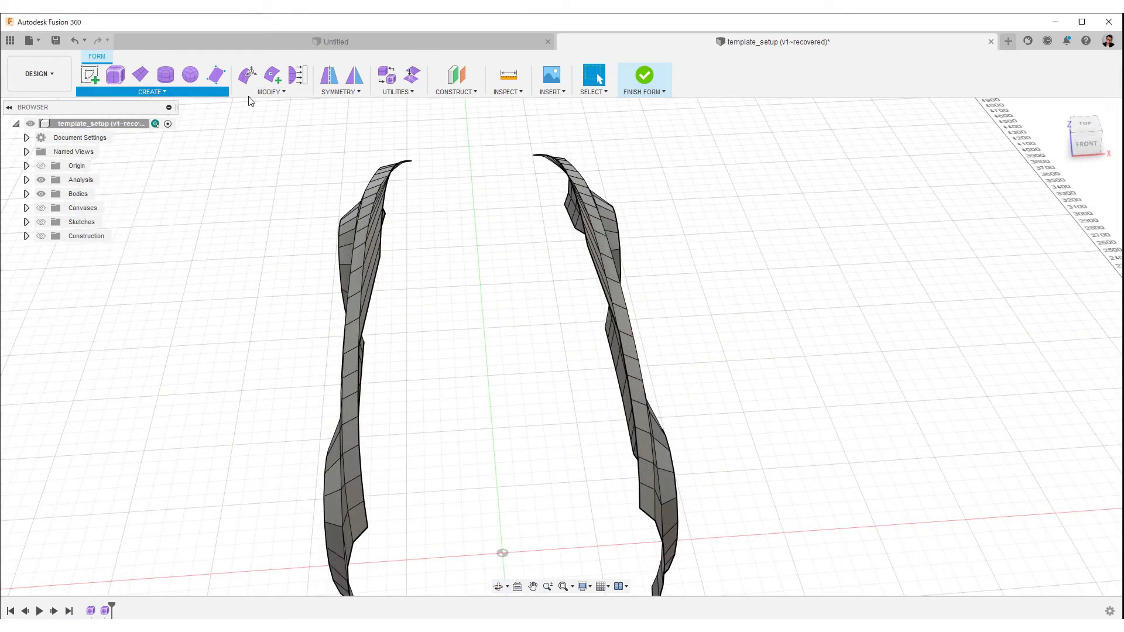
click(270, 92)
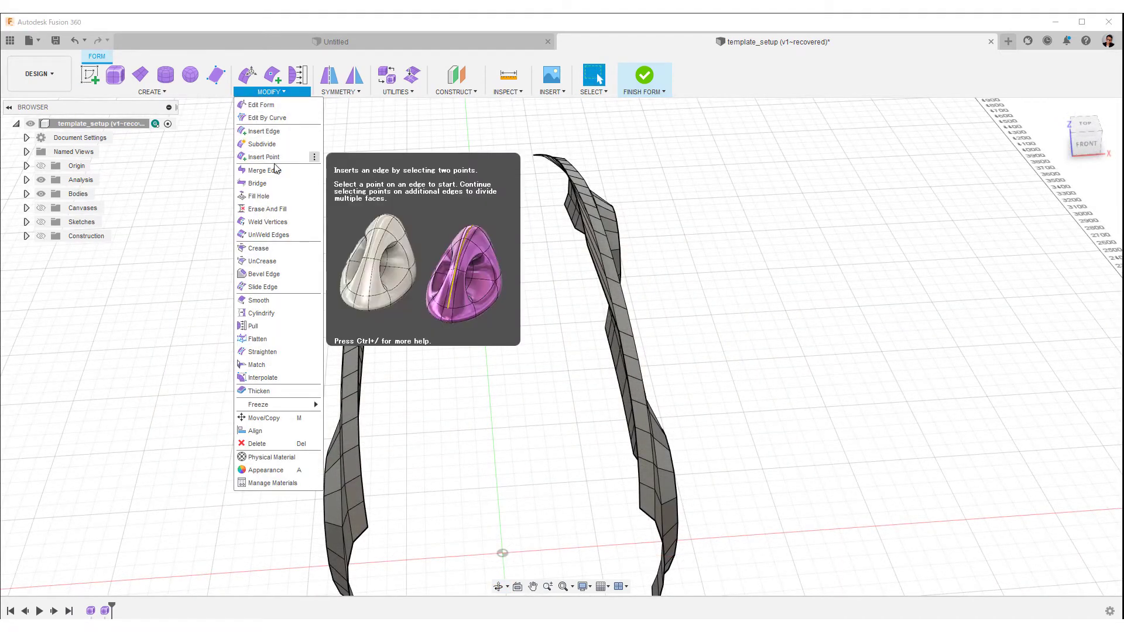
click(314, 185)
click(327, 186)
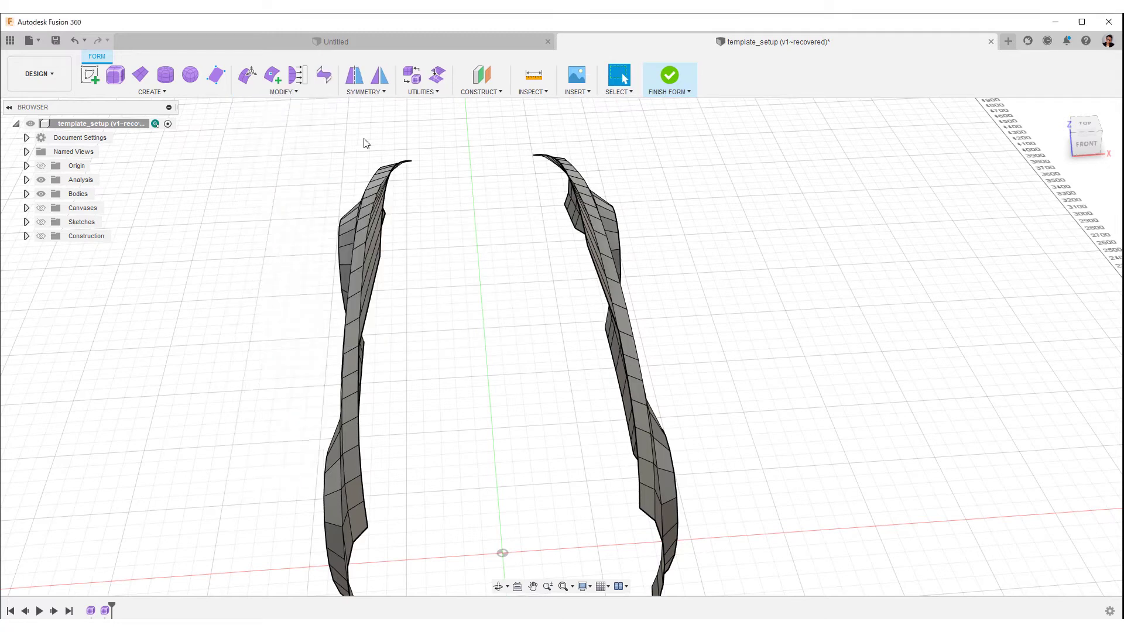
Bridge the upper roof edges of the two mirrored side bodies with 2 faces to form the roof
click(325, 77)
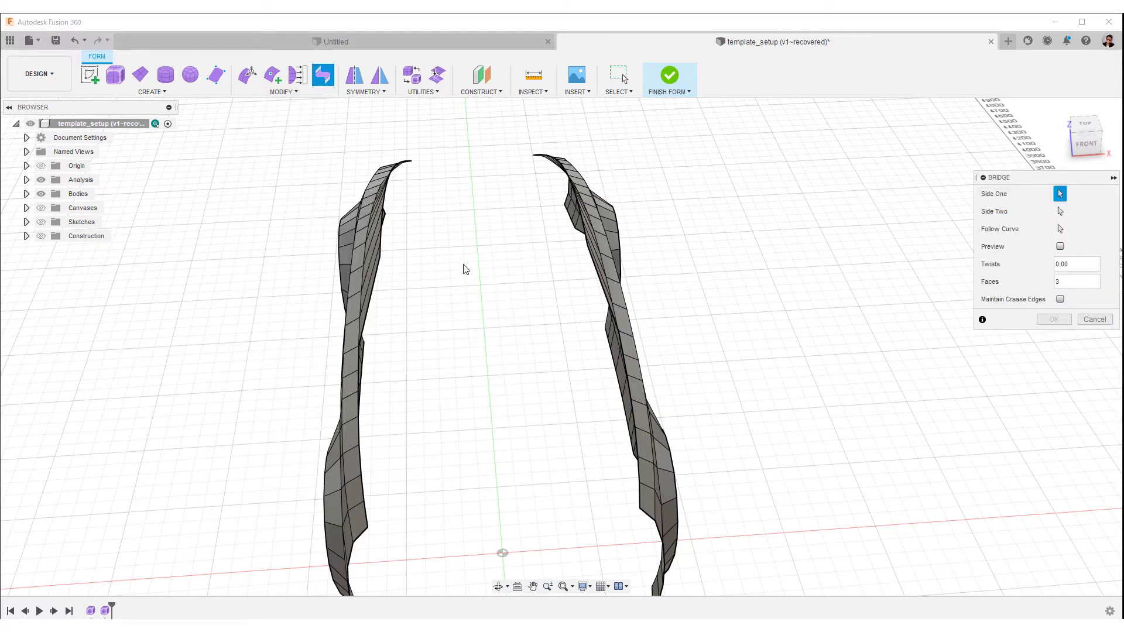
shift+middle_drag(463, 267, 556, 202)
click(1059, 213)
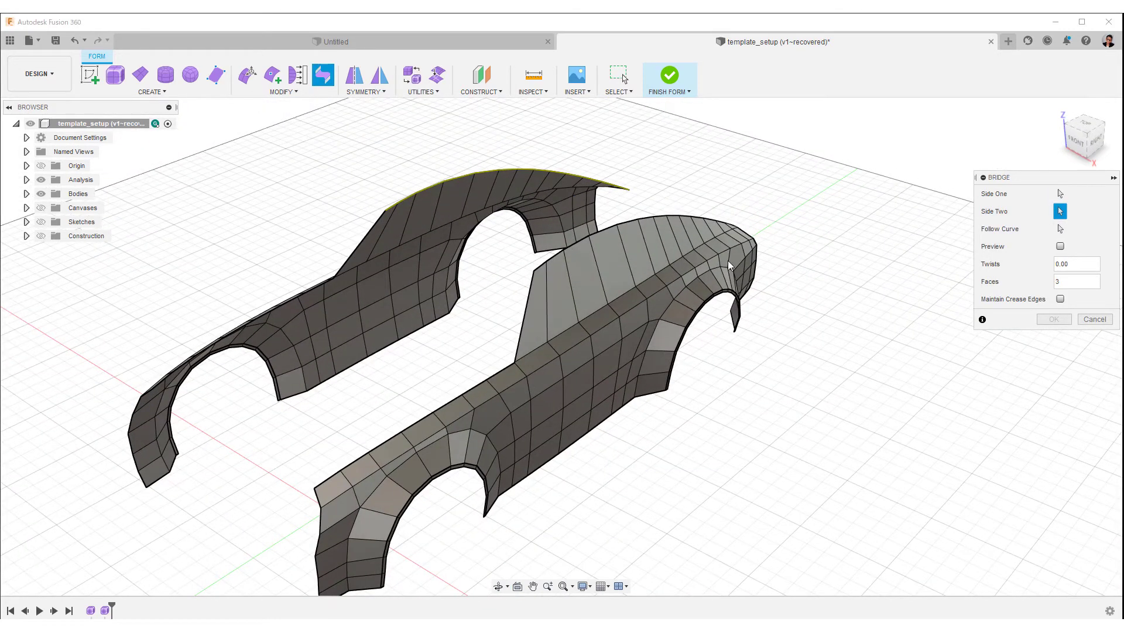
click(629, 221)
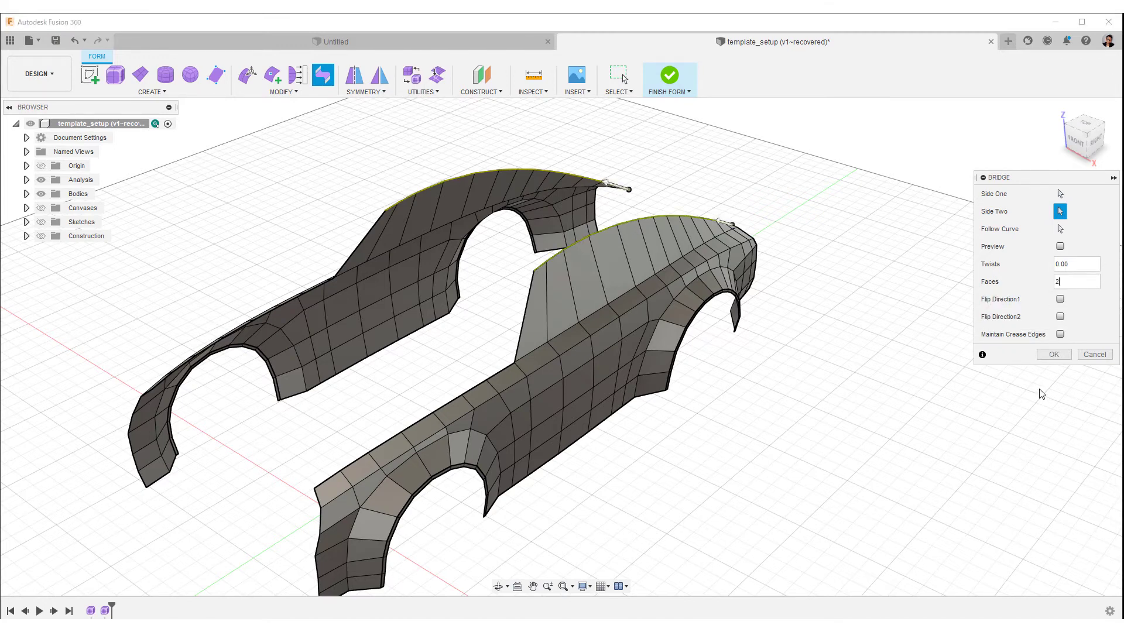
click(1054, 356)
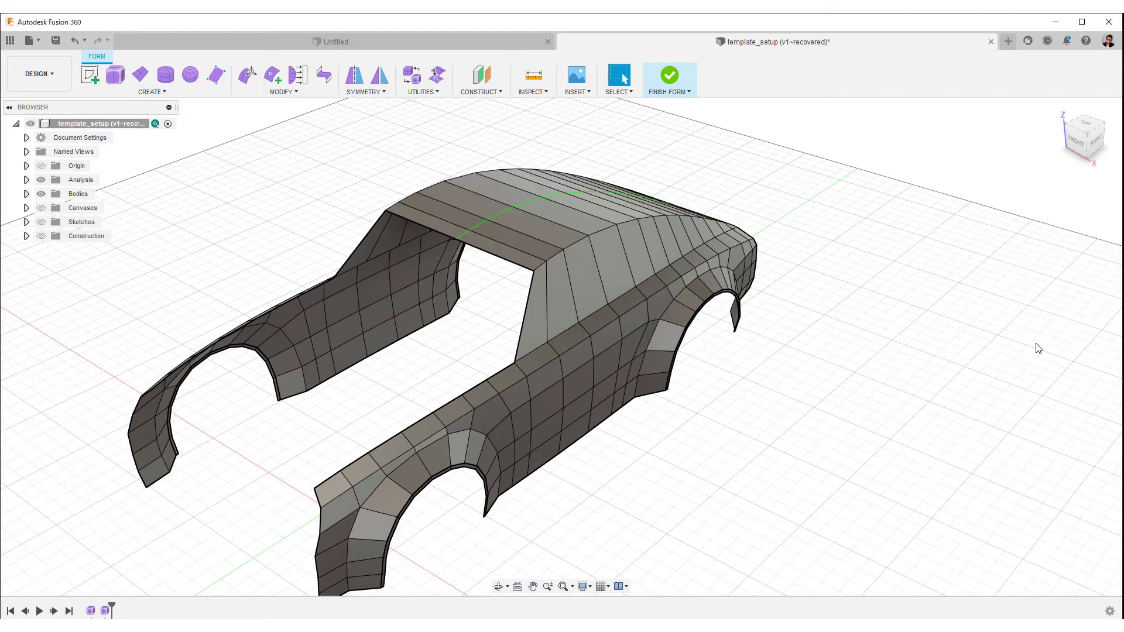
shift+middle_drag(1038, 349, 883, 291)
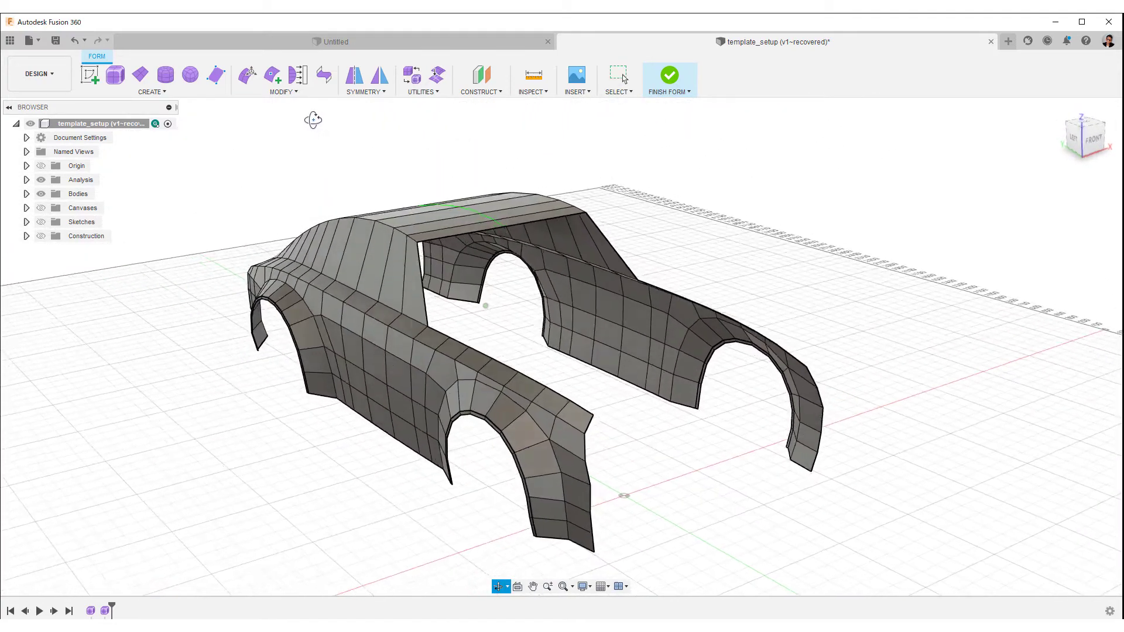
Bridge the two front pillar edges below the roof with 2 faces to form the windshield surface
click(324, 75)
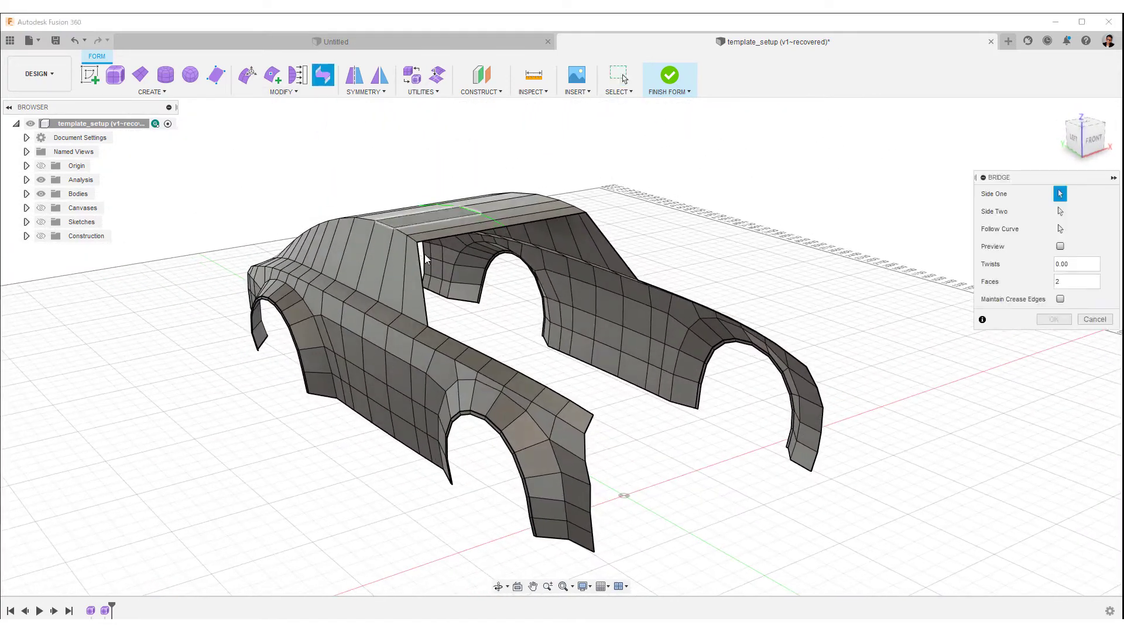
click(424, 285)
shift+middle_drag(679, 251, 600, 275)
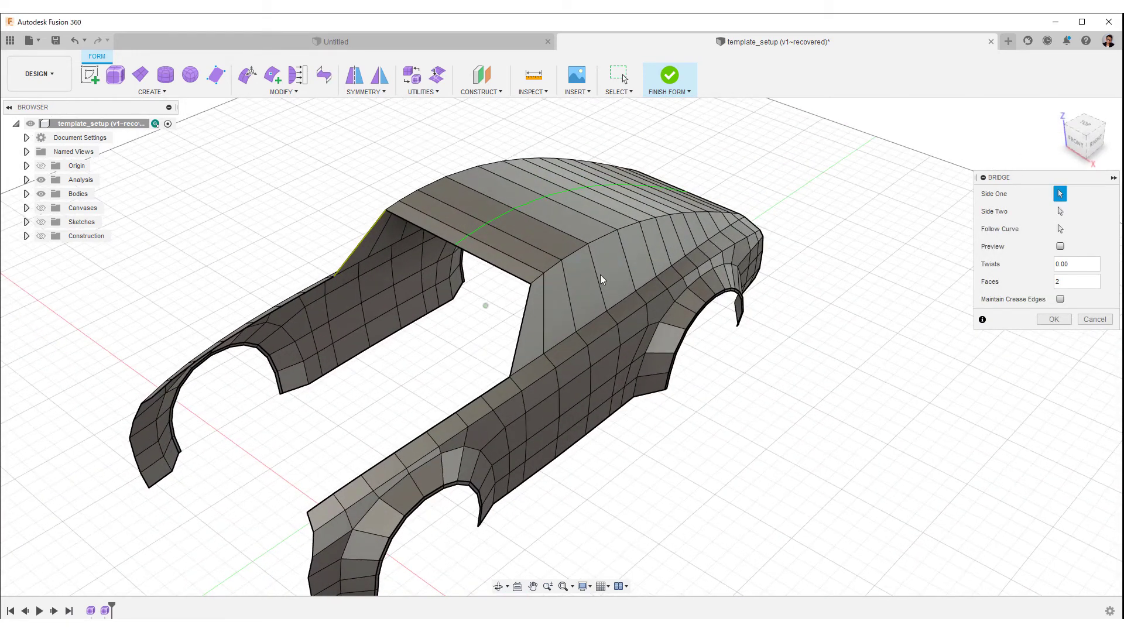
click(525, 315)
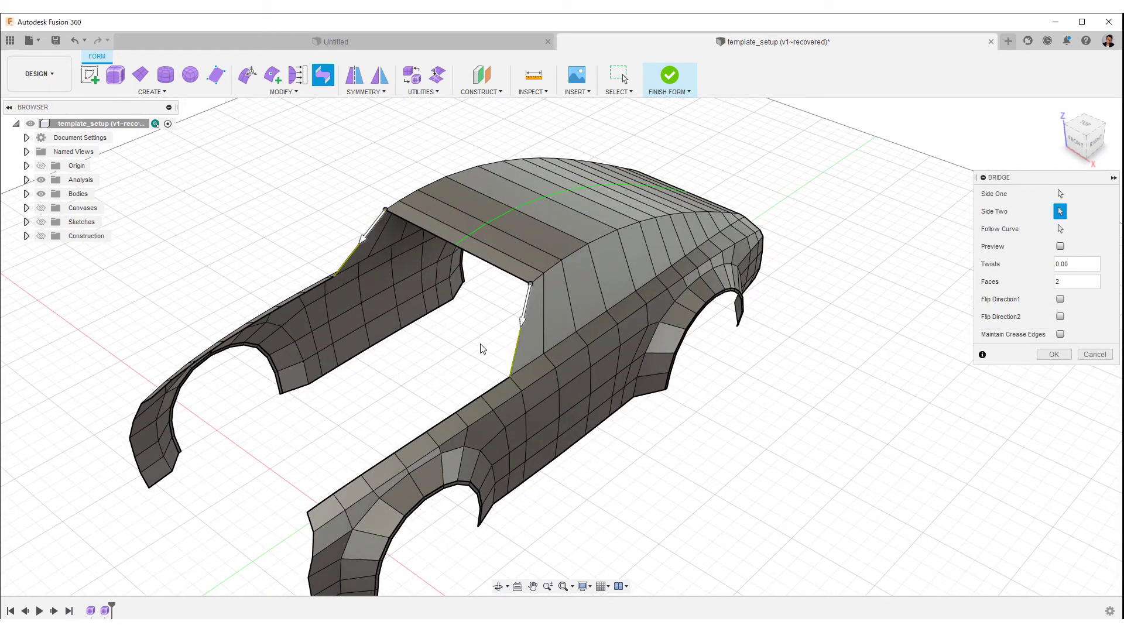
shift+middle_drag(479, 344, 481, 345)
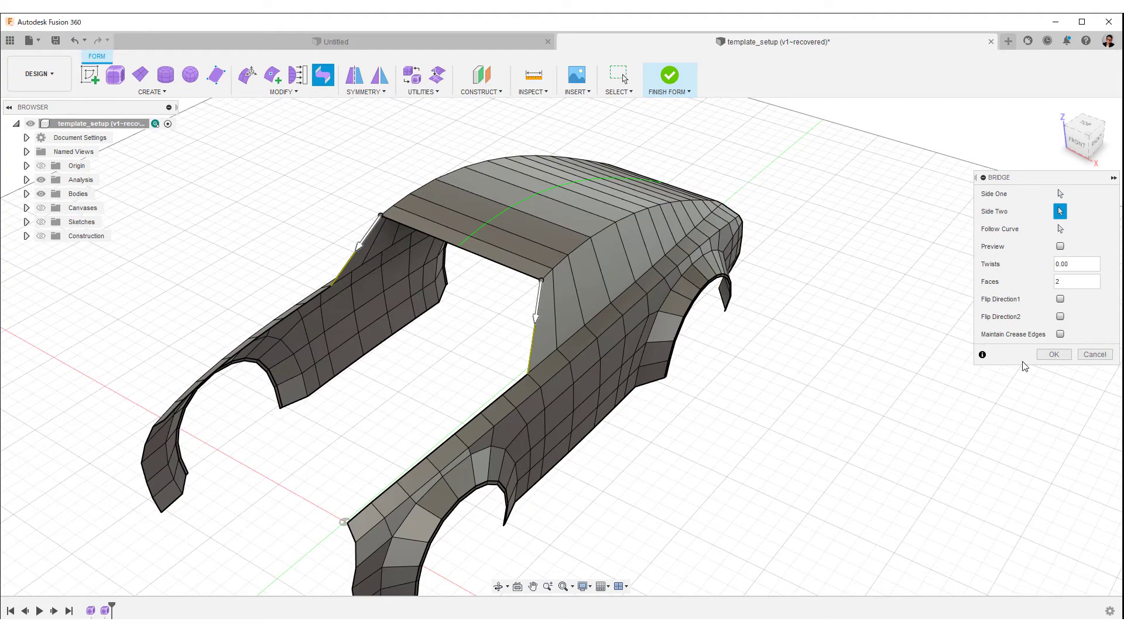
click(1052, 355)
Switch the form to smooth display and examine the zebra stripes across the windshield and roof
shift+middle_drag(974, 359, 672, 491)
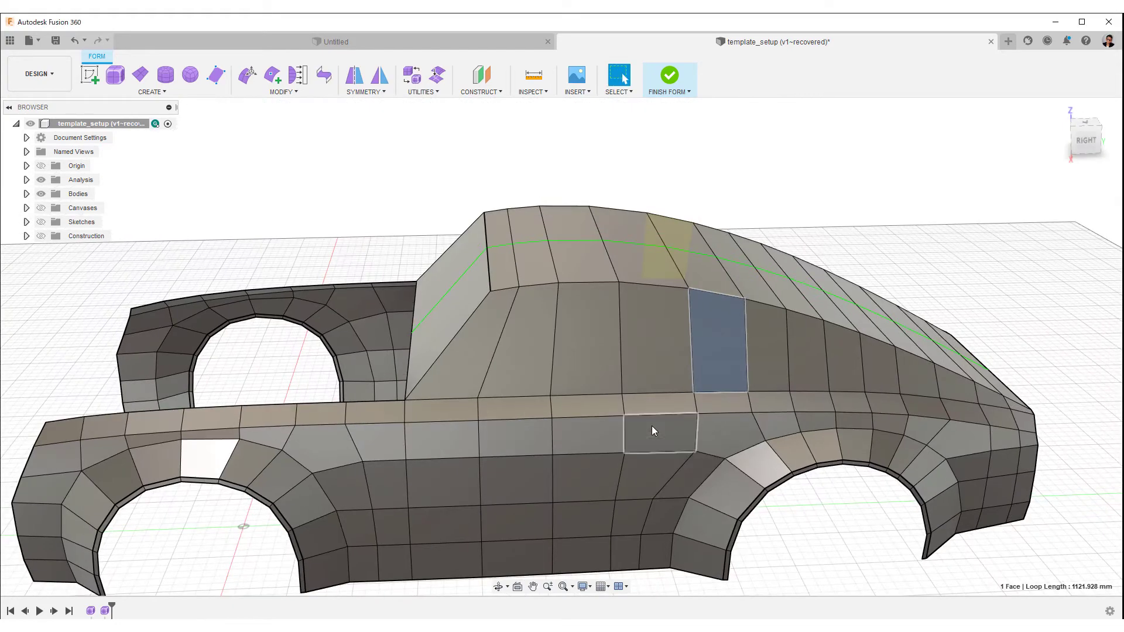
key(alt+3)
mouse_move(606, 279)
shift+middle_down()
mouse_move(584, 240)
mouse_move(582, 250)
shift+middle_up()
scroll(591, 274, up, 3)
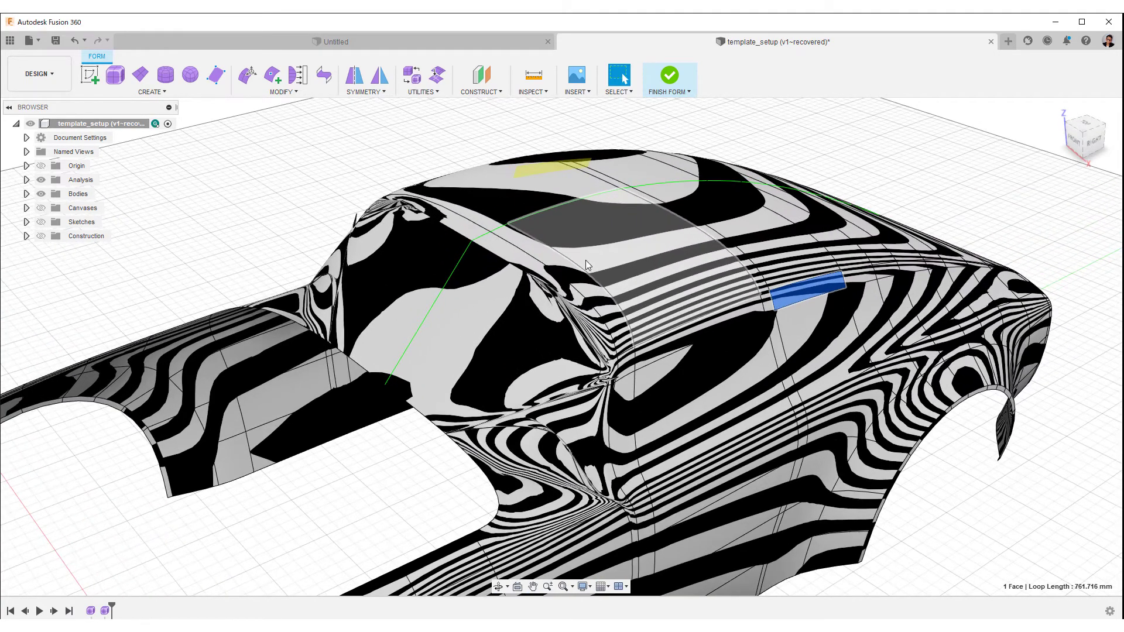
Run AutoRepair on the car's T-Spline body with Repair Body, keeping the weld tolerance at 0.01 mm
click(433, 93)
click(431, 119)
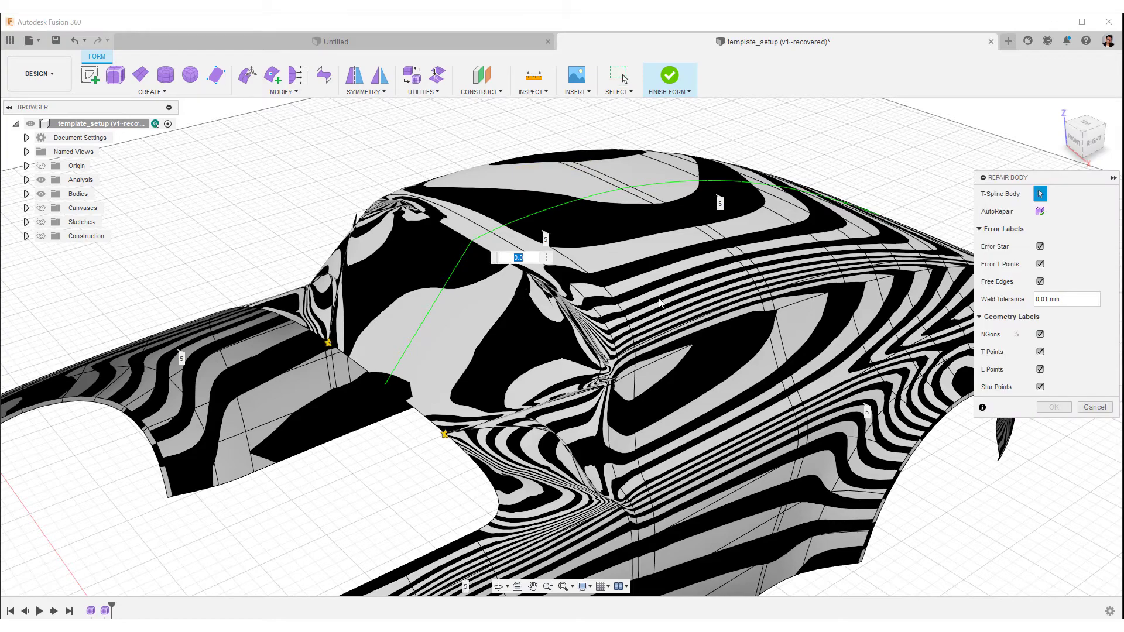
click(1040, 212)
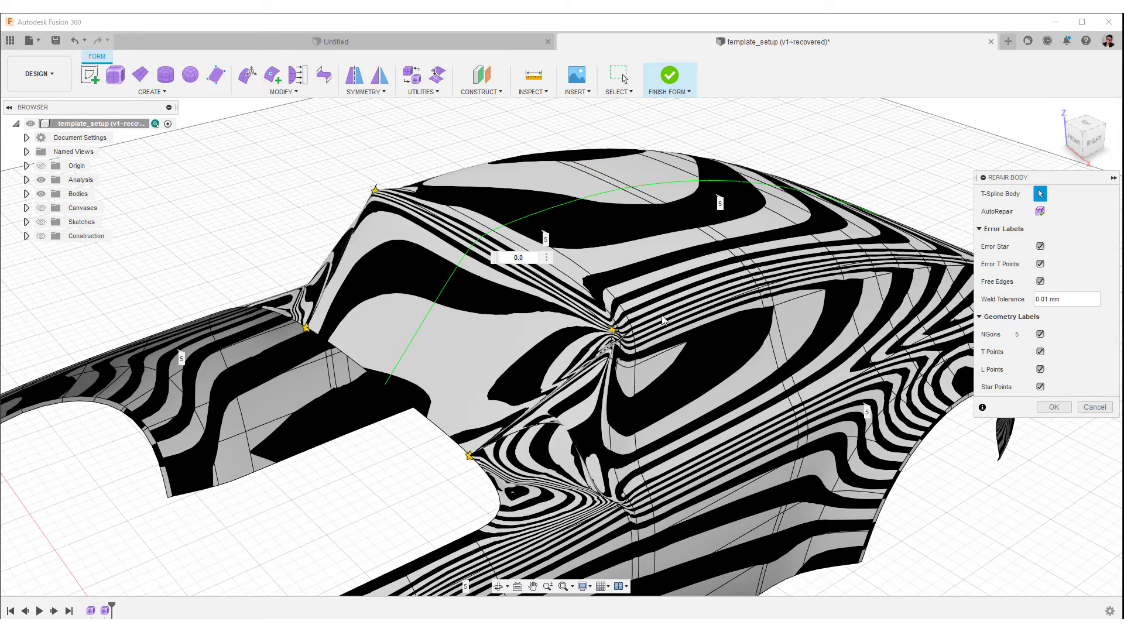
shift+middle_drag(657, 400, 894, 401)
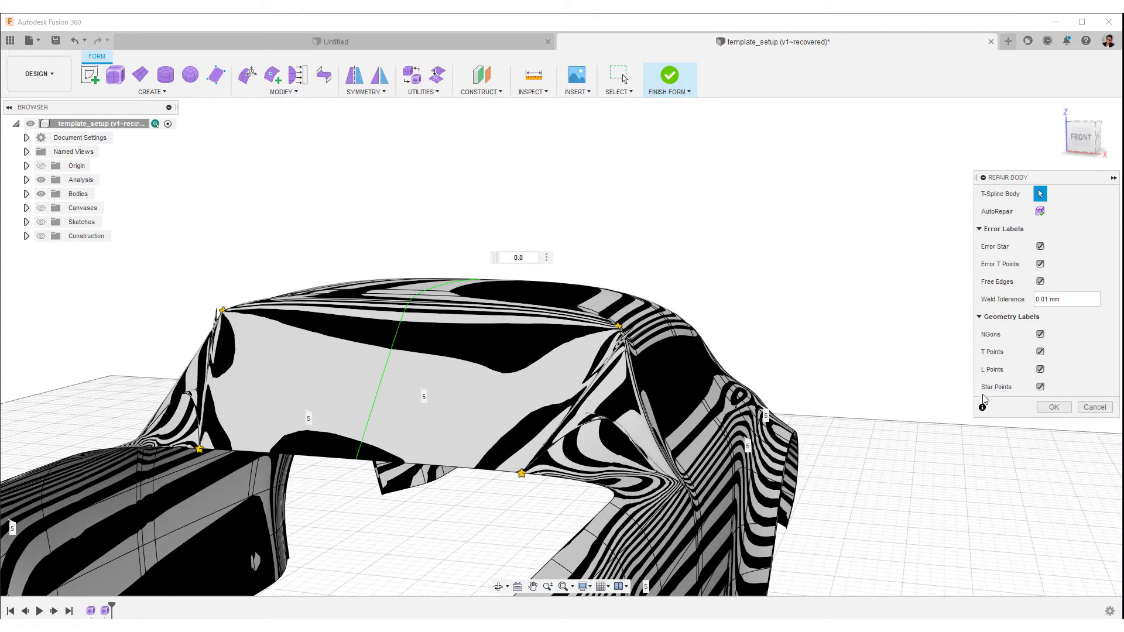
click(1053, 407)
Apply Make Uniform to the whole car body
shift+middle_drag(910, 369, 735, 505)
click(602, 350)
key(ctrl+3)
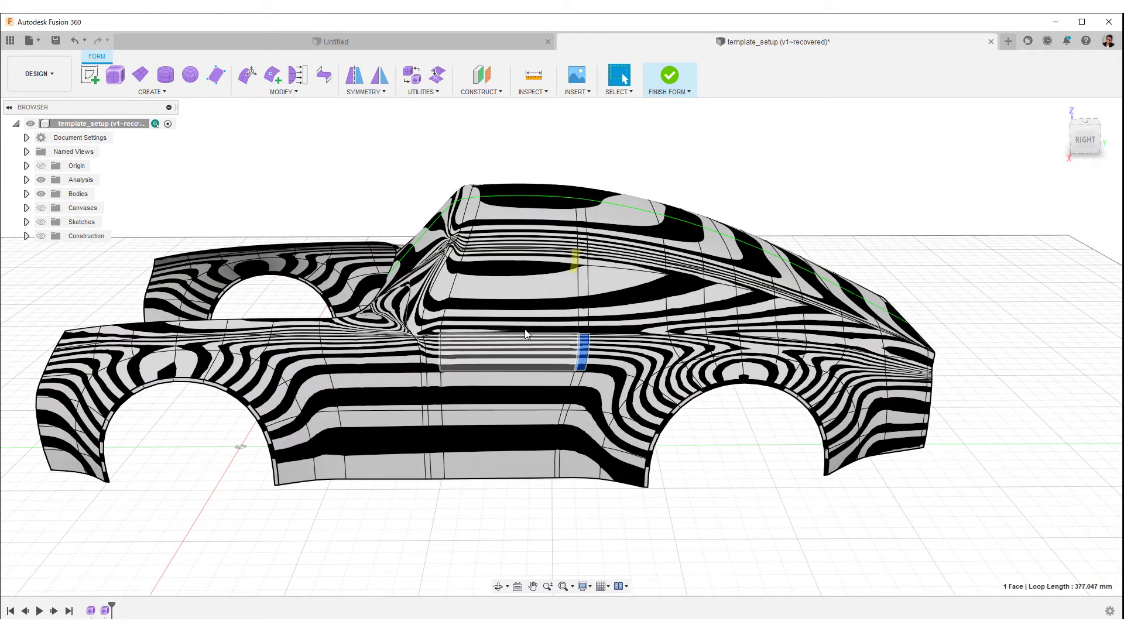
click(433, 92)
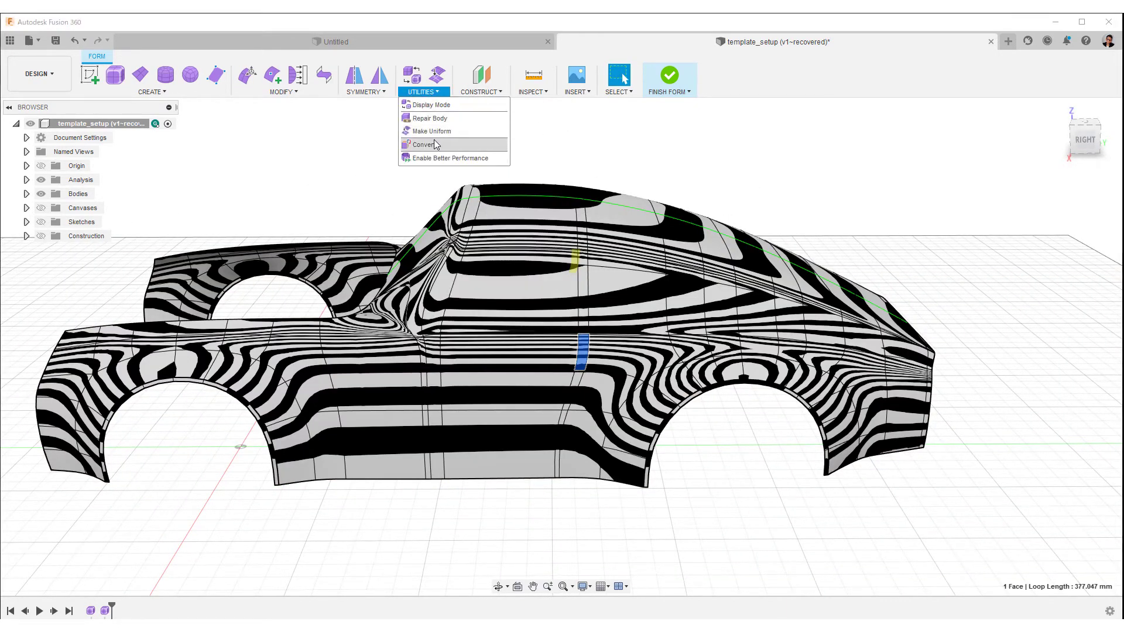
click(436, 141)
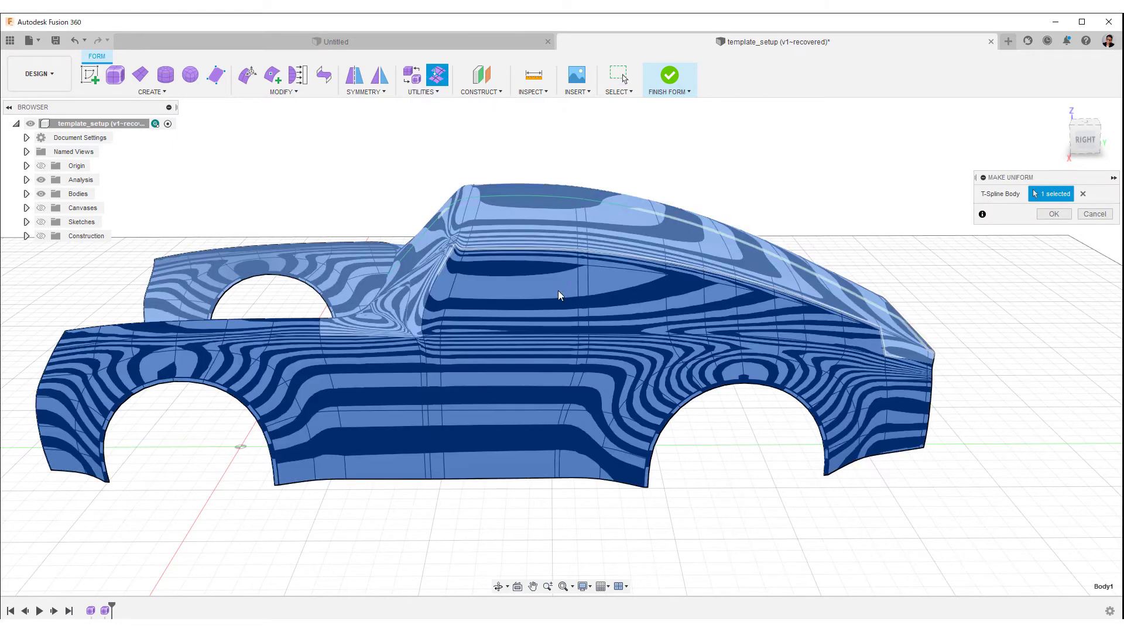
click(1061, 215)
Insert an edge loop beside the roof's centreline loop, using Simple mode, Single side and a location of 0.426
click(621, 277)
shift+middle_drag(622, 281, 674, 352)
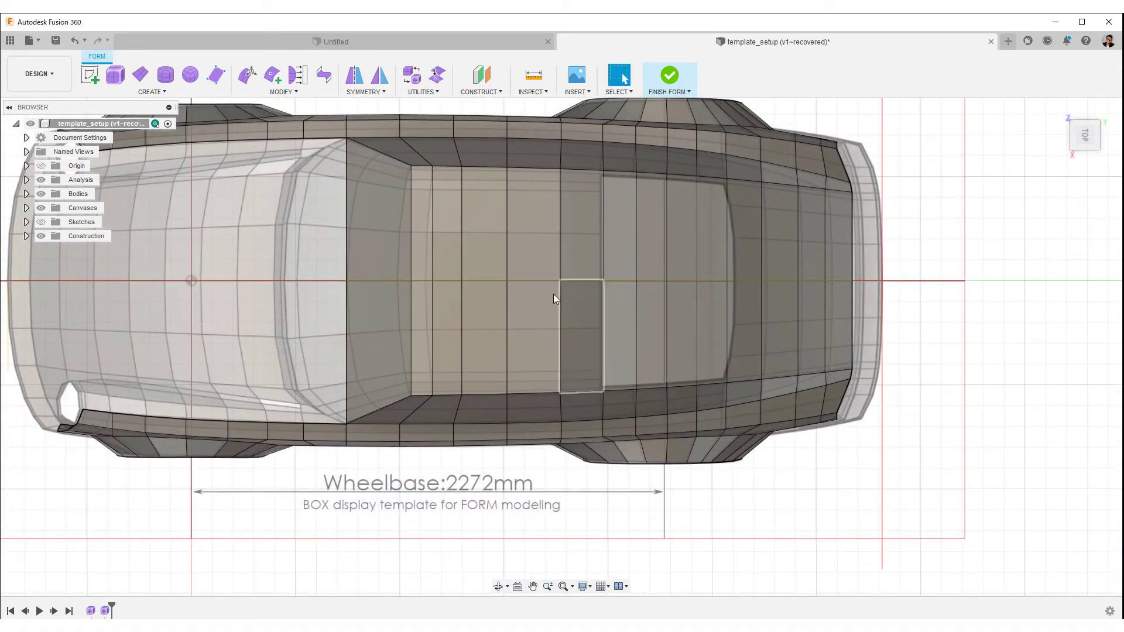
double_click(544, 281)
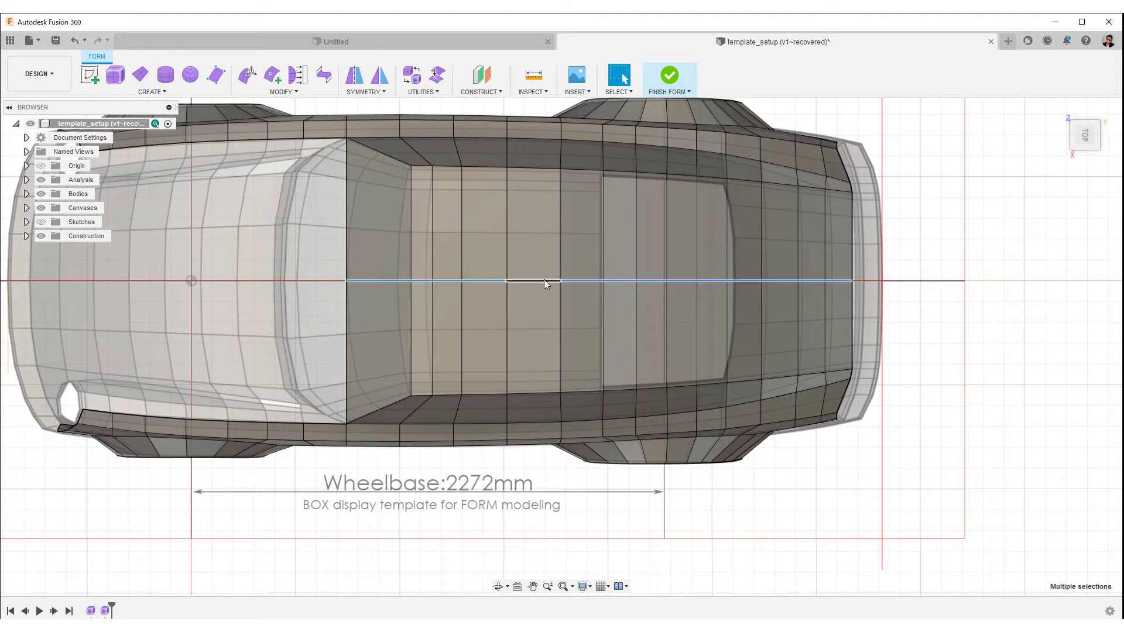
right_click(544, 279)
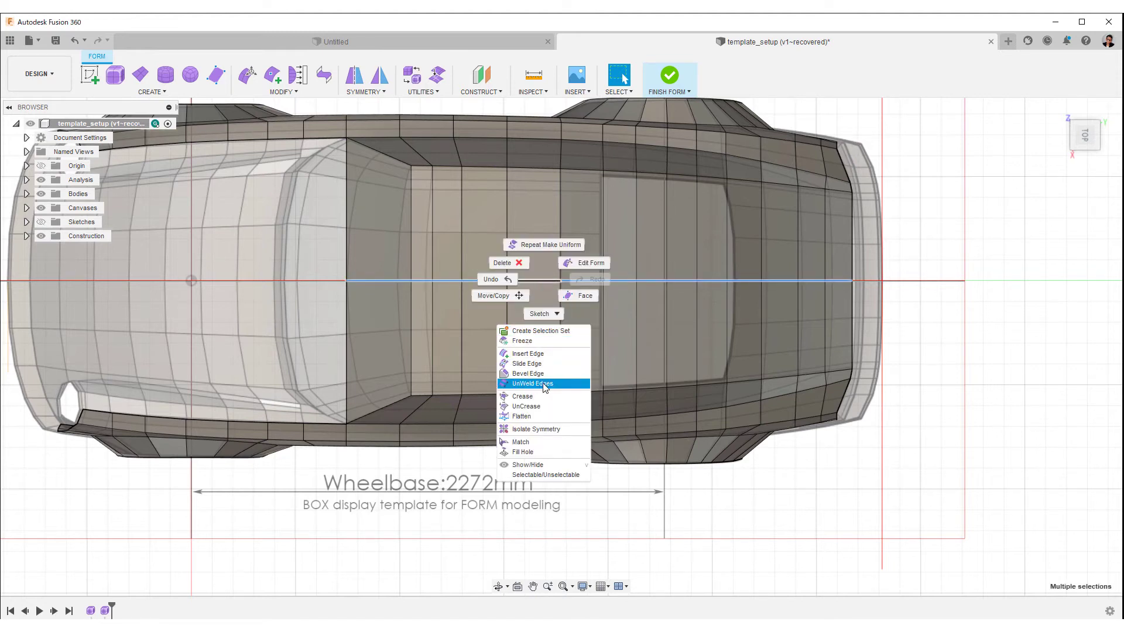
click(538, 355)
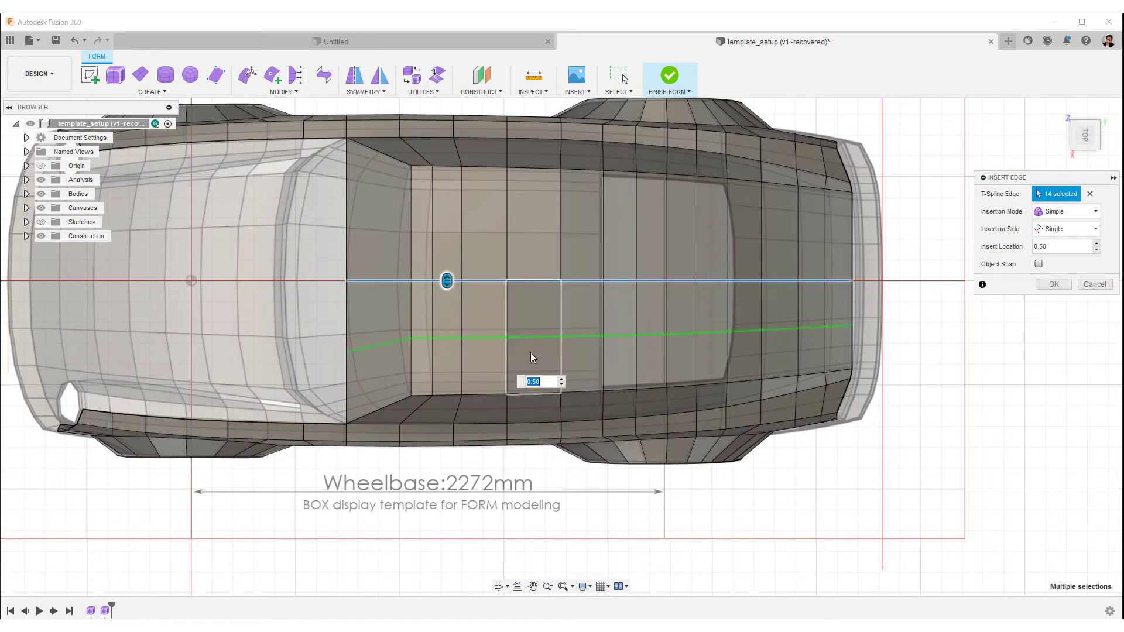
drag(447, 281, 448, 278)
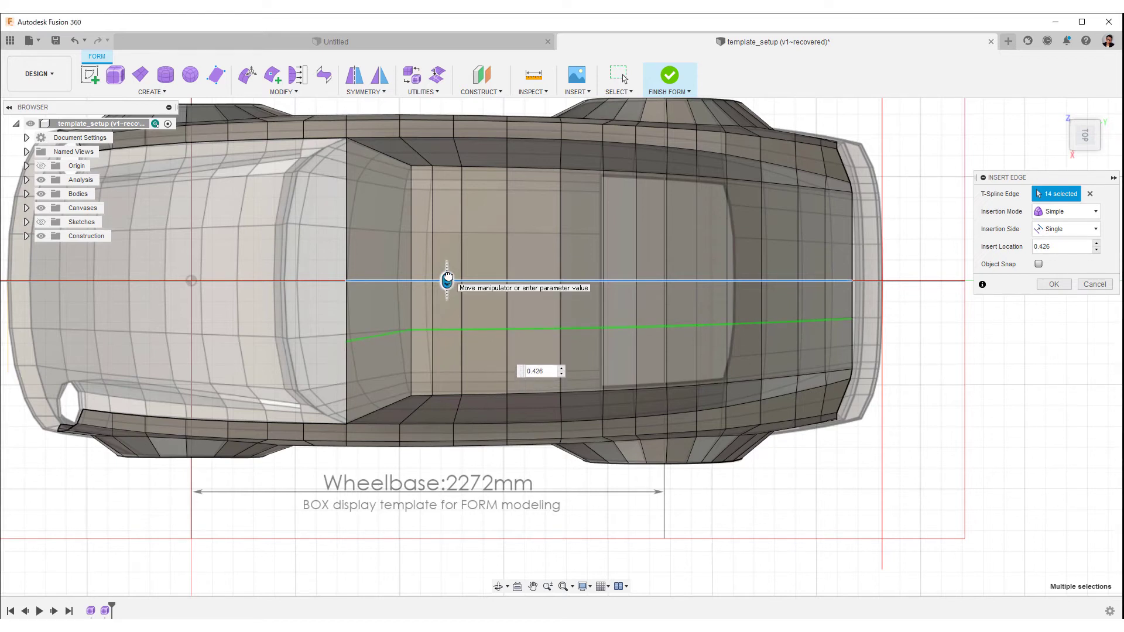
right_click(915, 317)
click(918, 284)
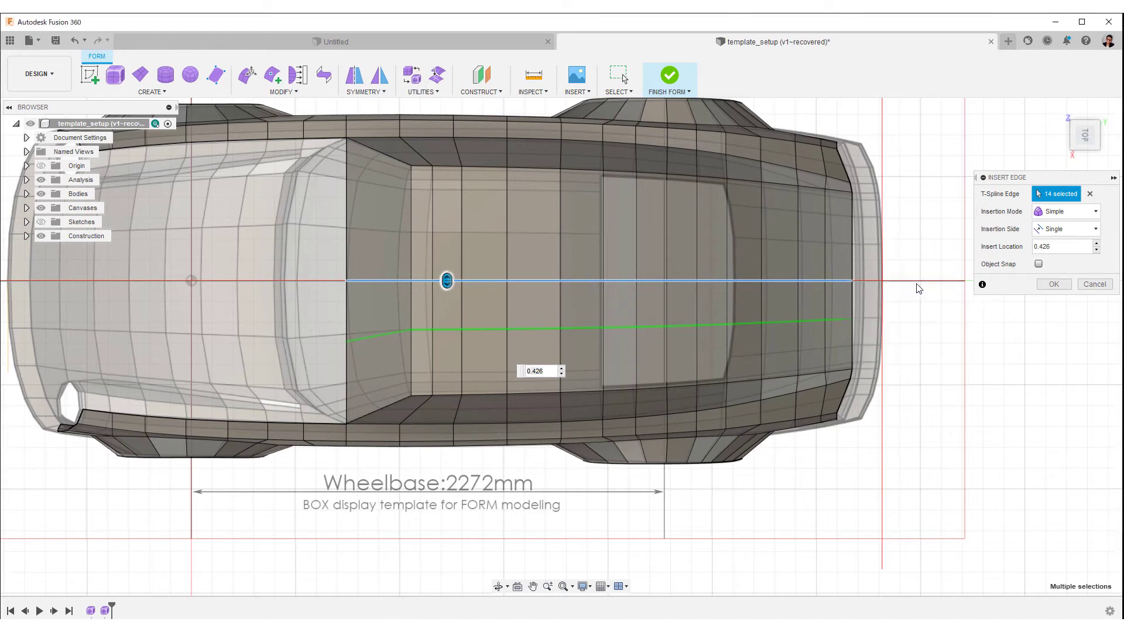
Insert another edge loop outboard of the newly added roof loop, using Simple mode, Single side and a location of 0.60
click(529, 329)
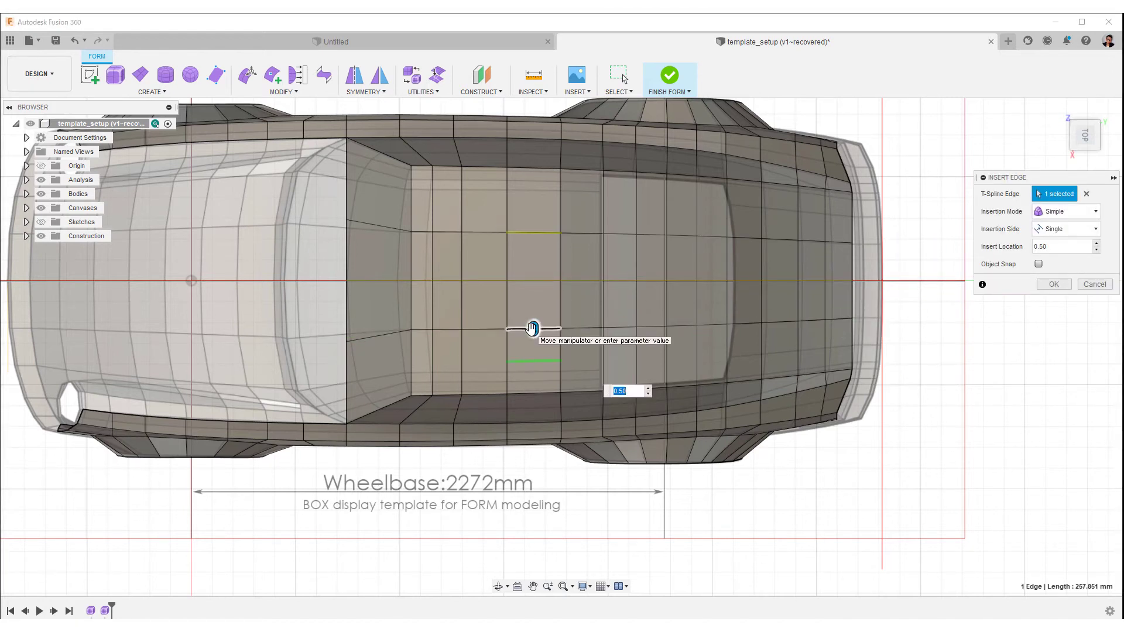
click(1094, 284)
double_click(543, 328)
right_click(543, 328)
click(539, 399)
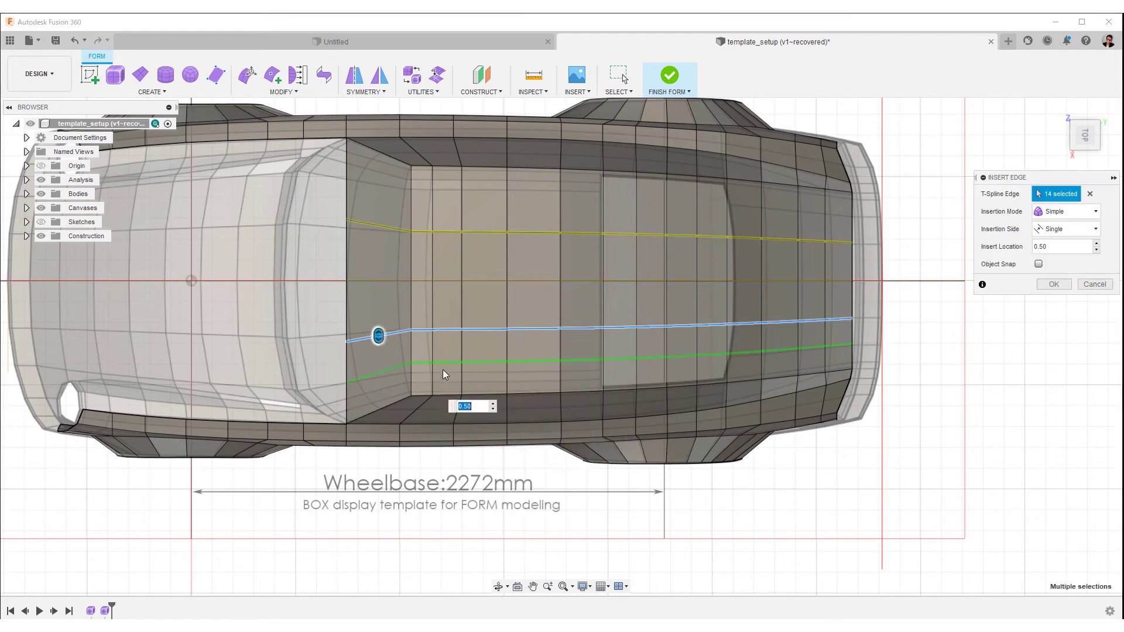
drag(380, 336, 376, 341)
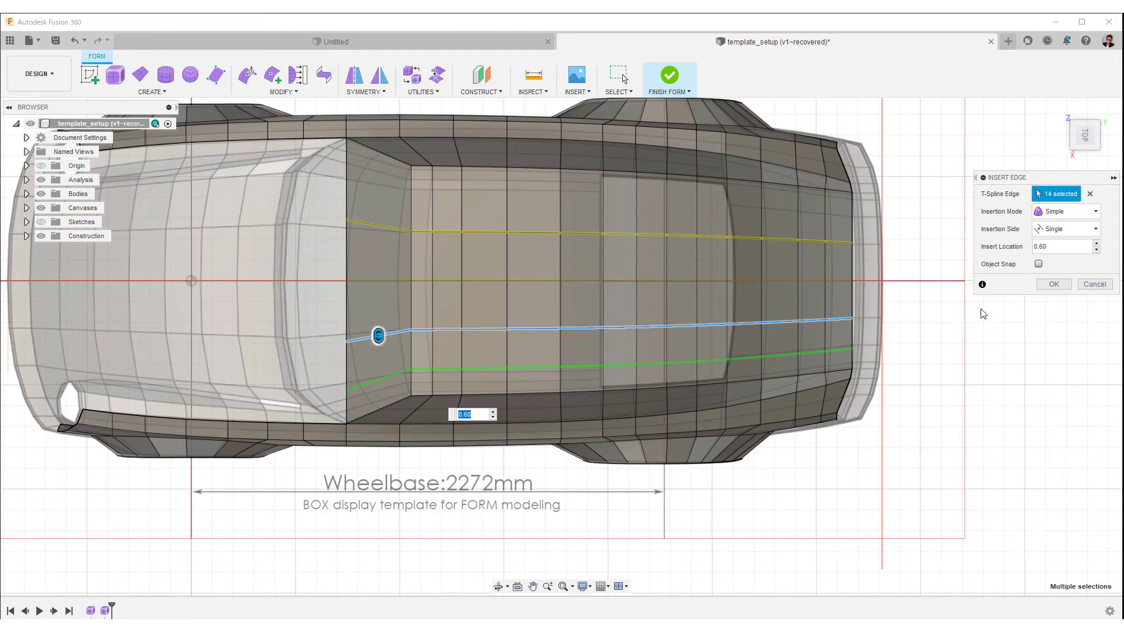
click(1069, 286)
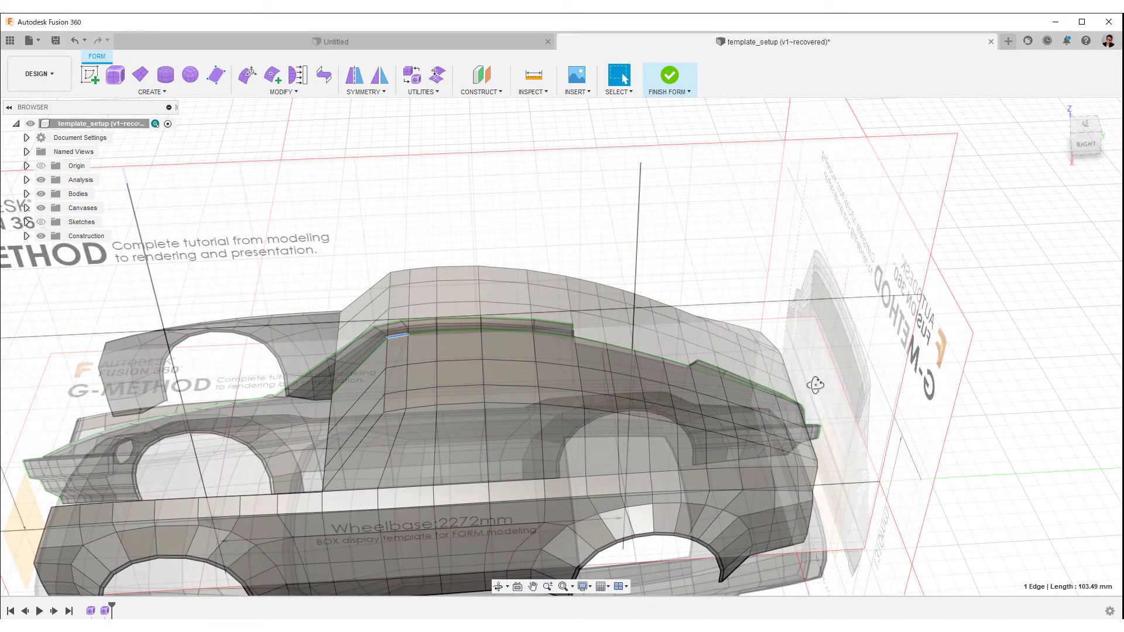
Use Edit Form to raise the roof's centre edge loop toward the canvas roofline, with the pivot set at the loop's rear end
shift+middle_drag(767, 402, 777, 389)
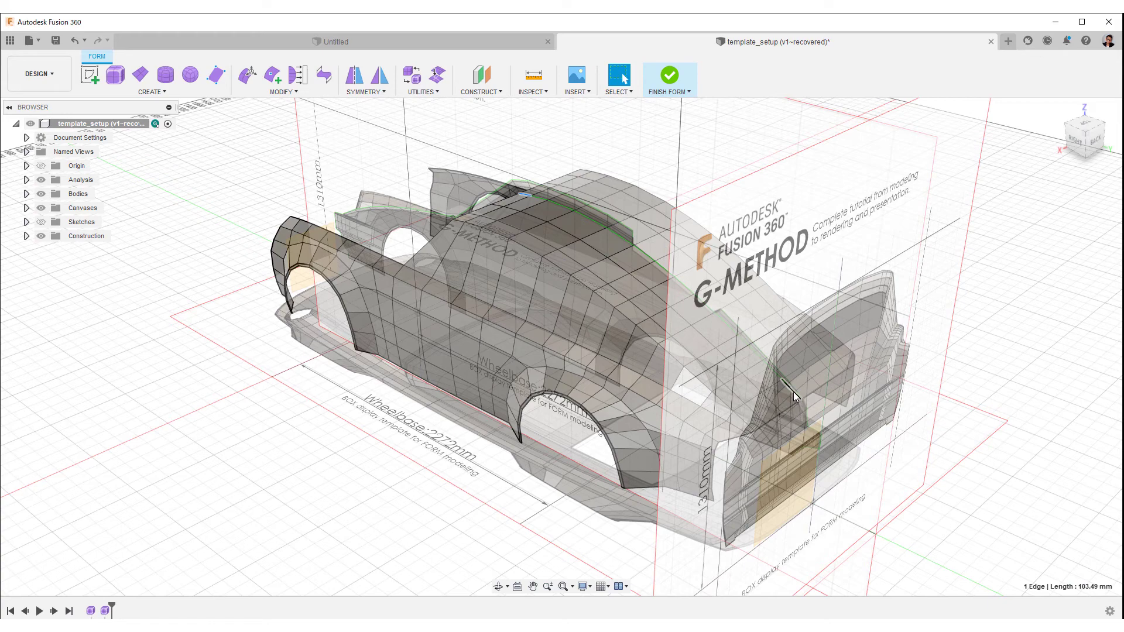
double_click(792, 392)
click(1076, 142)
scroll(609, 248, up, 8)
middle_drag(758, 284, 801, 253)
right_click(803, 257)
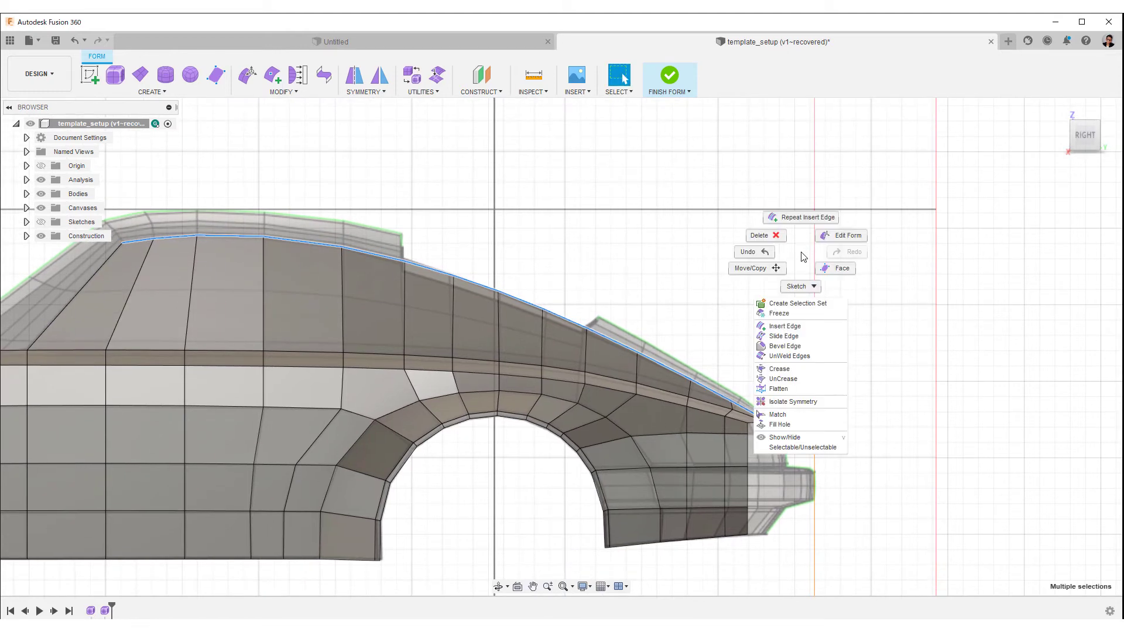
click(834, 241)
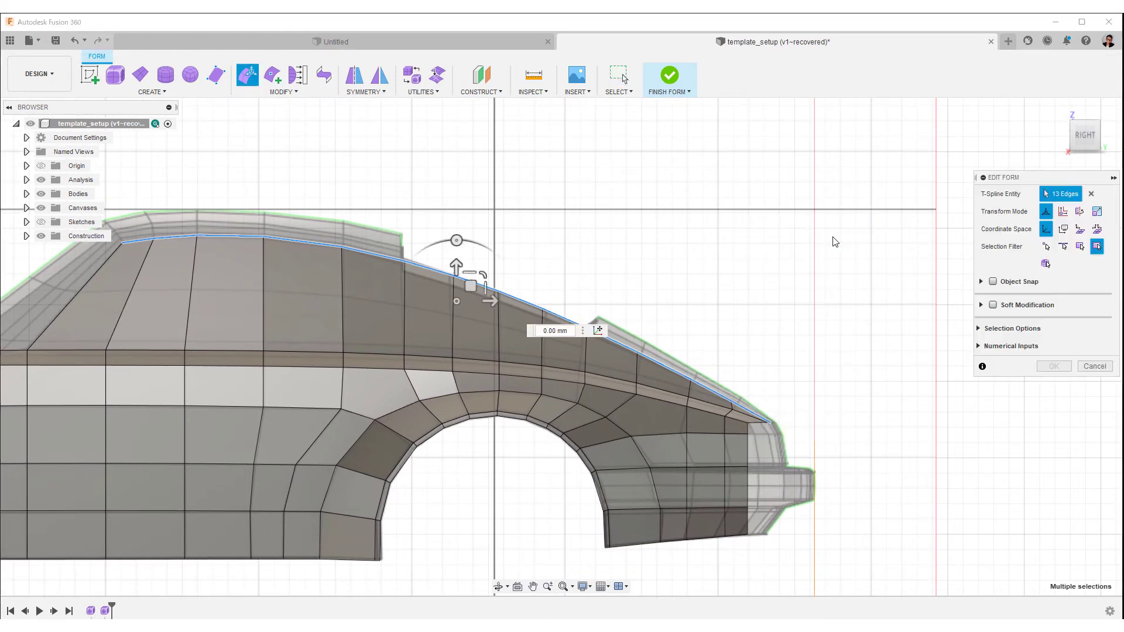
click(598, 330)
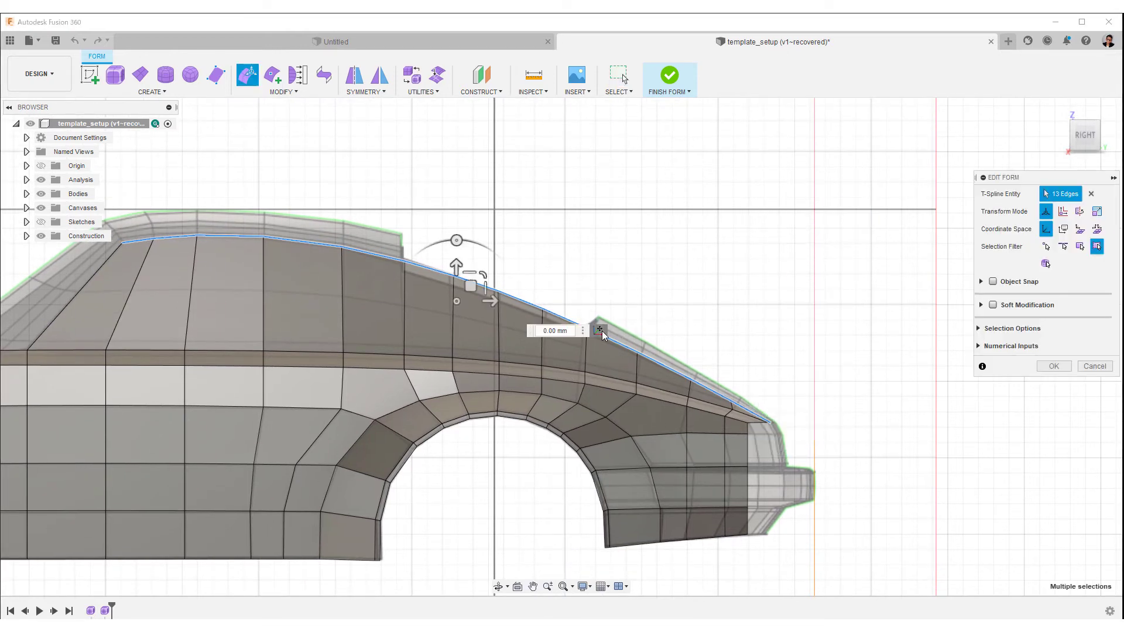
click(771, 426)
click(1071, 454)
drag(782, 392, 780, 391)
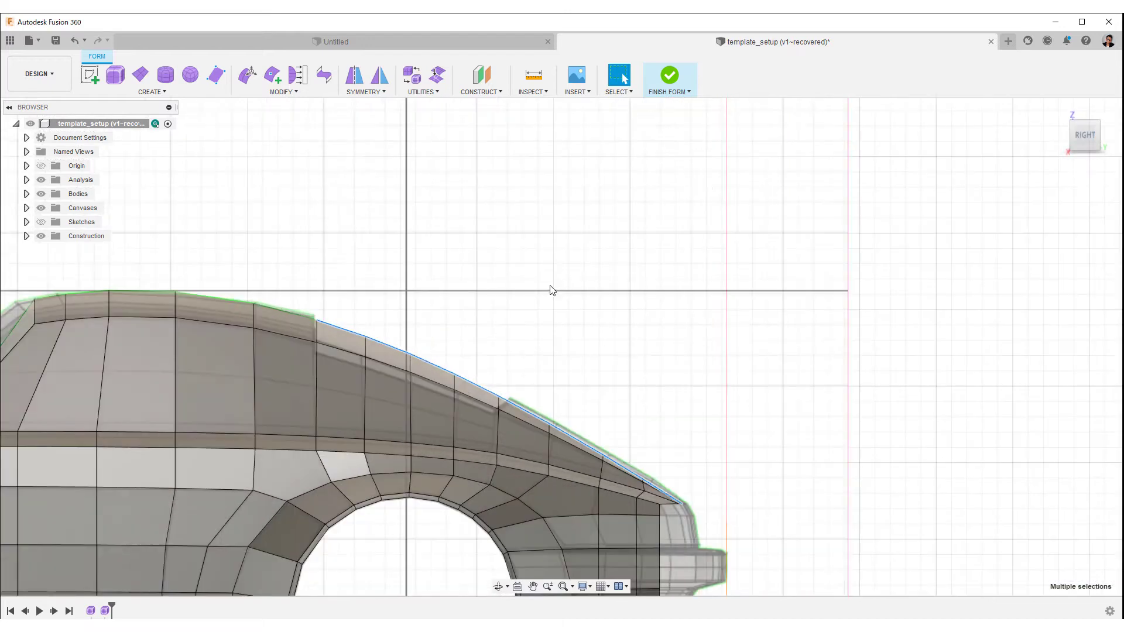
Use Edit Form to scale the eight rear centreline edges in Y by about 1.03, with the pivot at their front end
middle_drag(522, 288, 607, 266)
scroll(607, 266, up, 2)
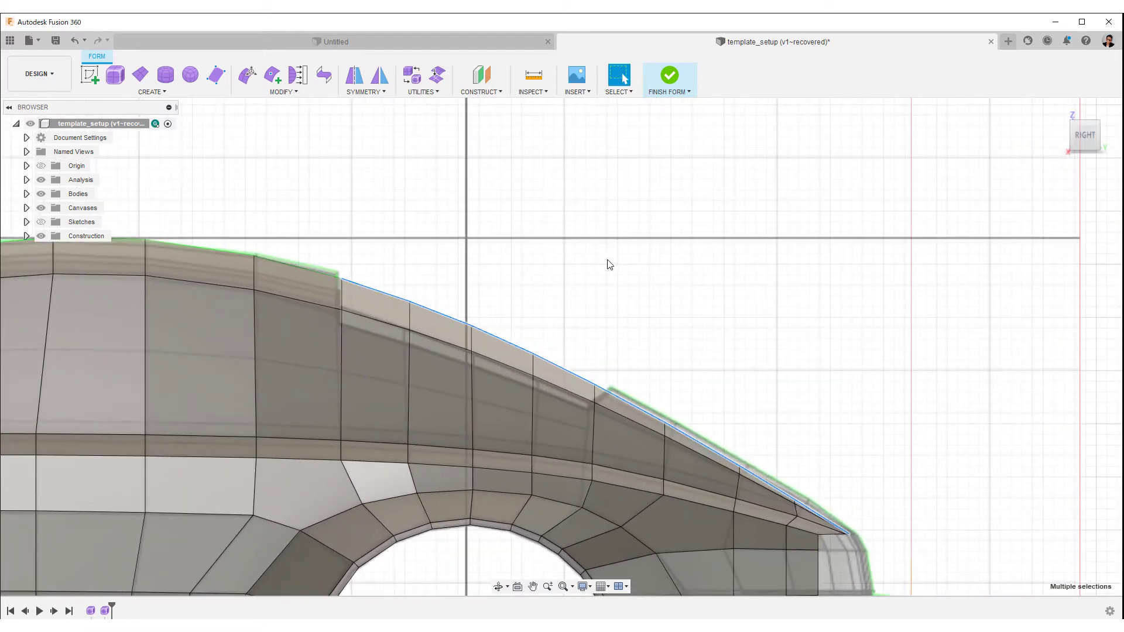
right_click(392, 218)
click(429, 198)
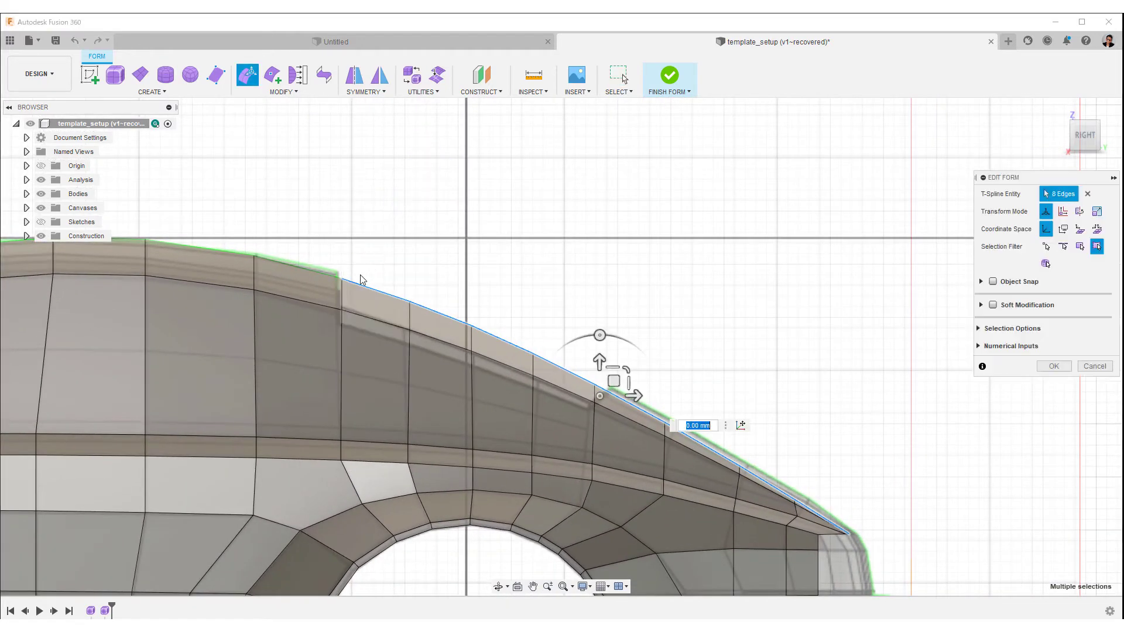
click(742, 425)
click(342, 278)
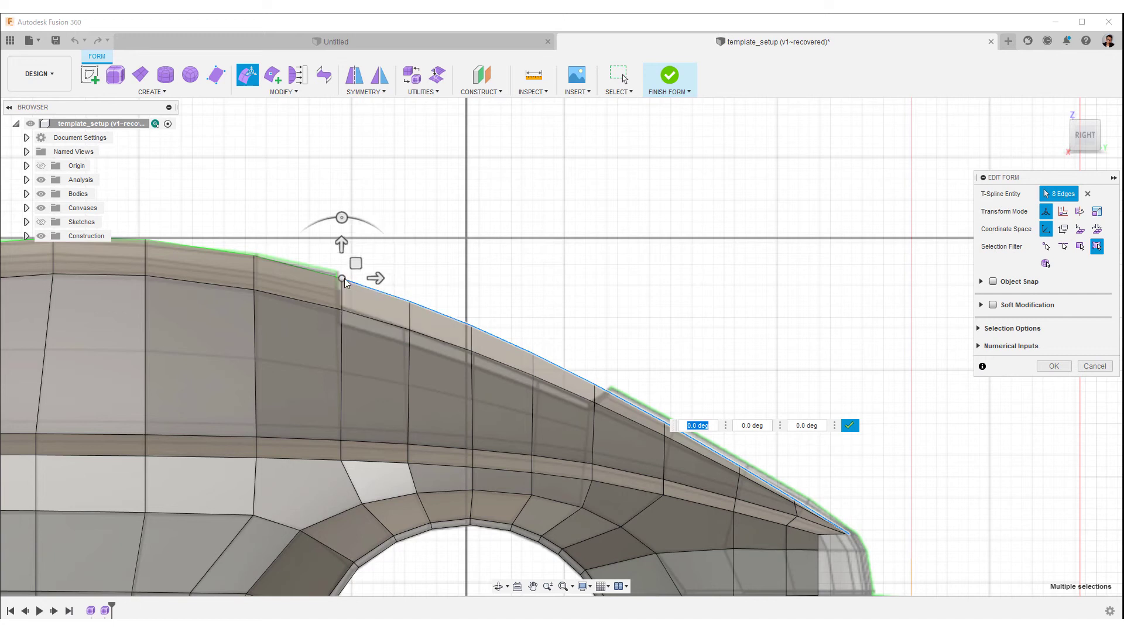
click(646, 309)
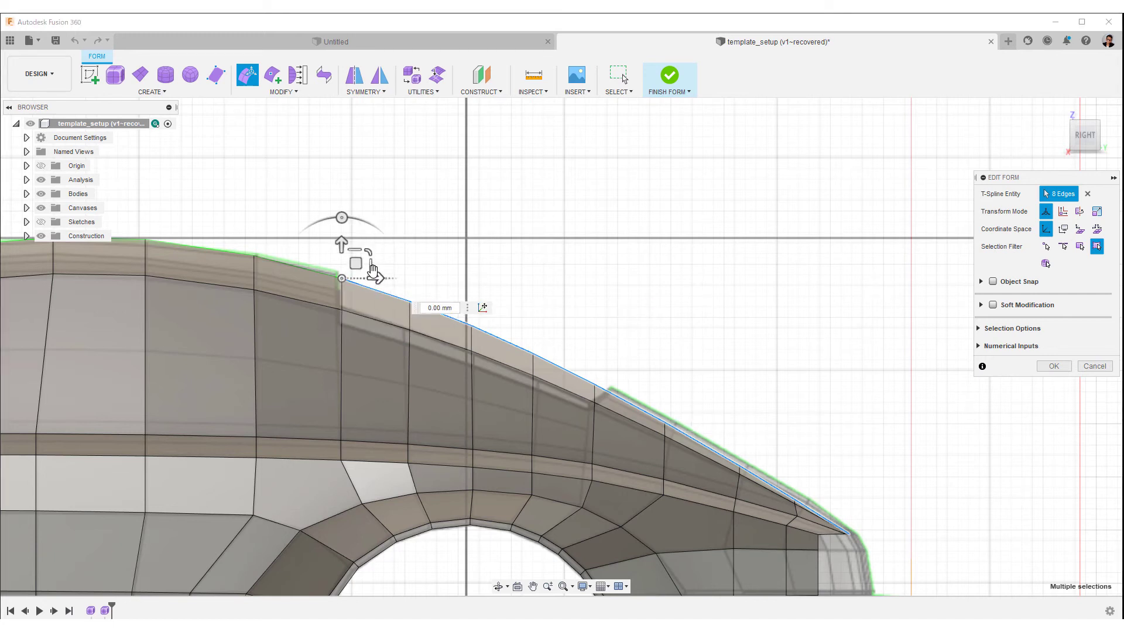
click(374, 267)
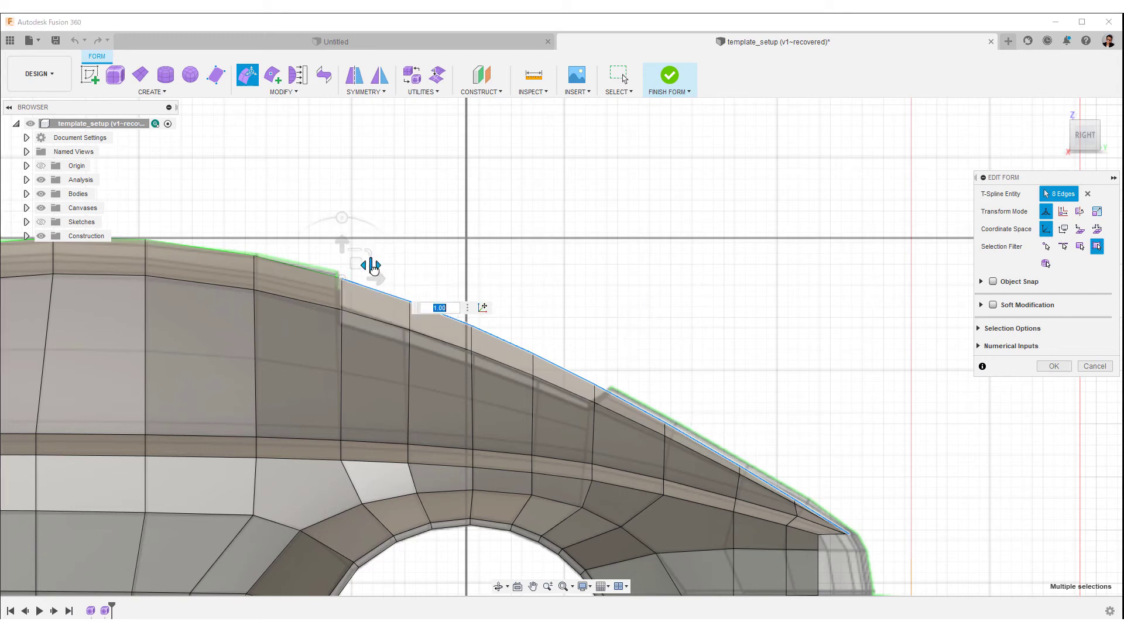
text(1.049)
drag(372, 268, 375, 267)
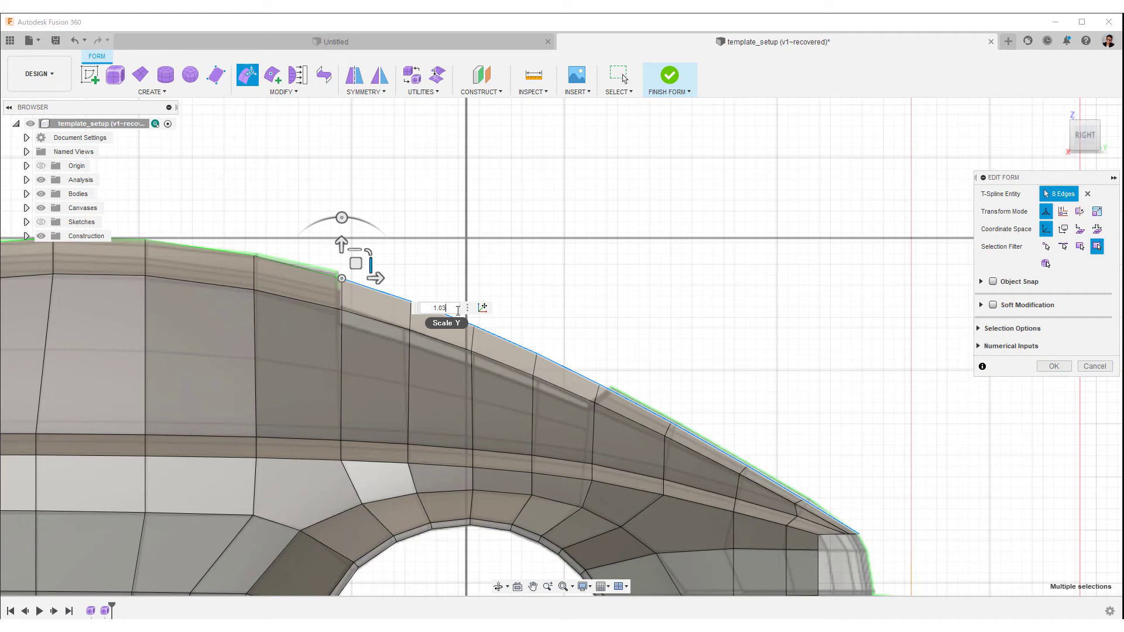
click(1054, 366)
Use Edit Form to nudge one point of the rear roof centreline slightly forward along the canvas slope
scroll(826, 339, up, 5)
click(780, 331)
click(672, 394)
right_click(703, 378)
click(750, 342)
drag(706, 396, 696, 401)
click(758, 288)
Move the roof's front centreline edge forward and adjust its front vertex to meet the top of the canvas windshield
scroll(758, 289, down, 5)
middle_drag(847, 269, 970, 346)
middle_drag(601, 279, 1053, 320)
scroll(784, 266, up, 5)
middle_drag(784, 267, 709, 285)
click(457, 261)
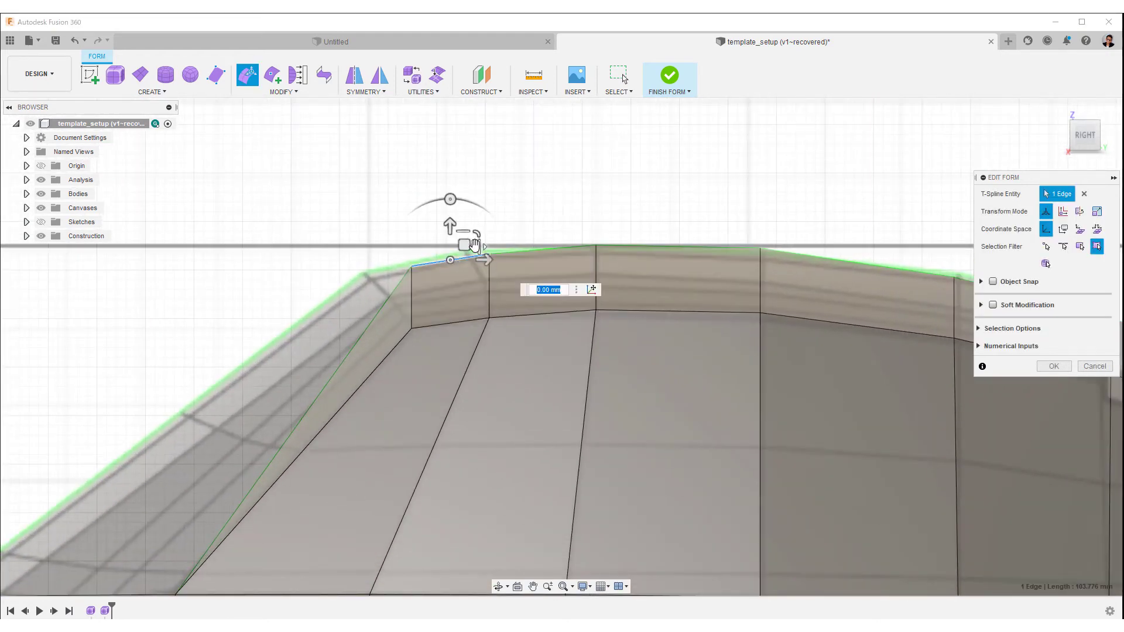
drag(490, 262, 394, 270)
click(389, 266)
drag(363, 231, 363, 238)
click(509, 228)
Raise three points of the roof centreline around the rear window's upper edge to follow the canvas profile
scroll(658, 252, down, 3)
middle_drag(819, 248, 486, 240)
scroll(509, 238, up, 2)
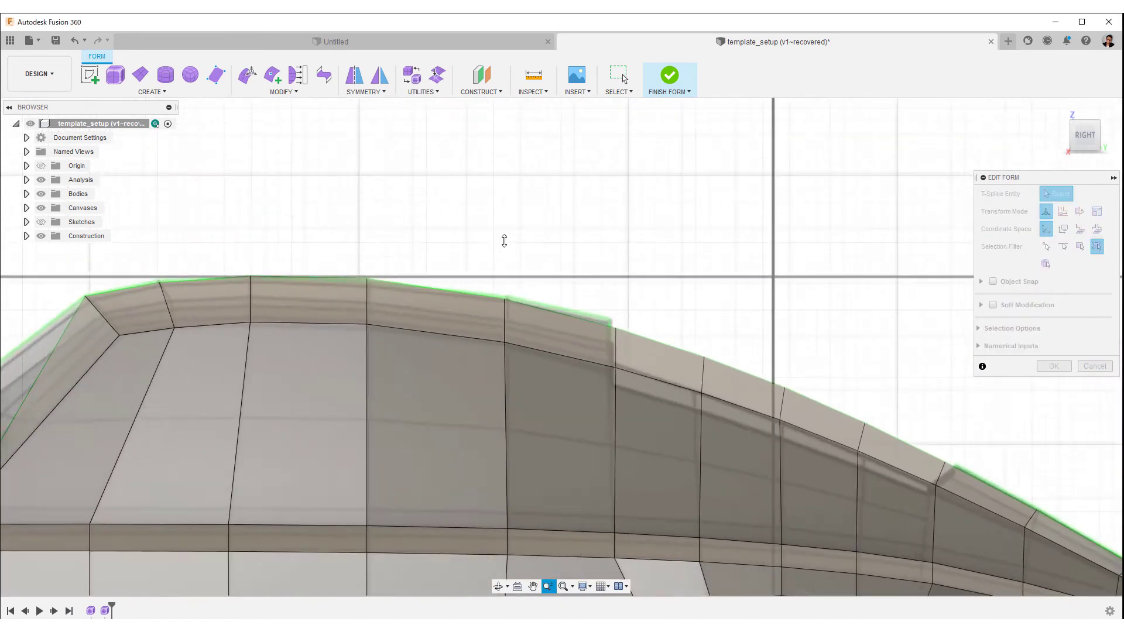
click(624, 322)
drag(627, 290, 627, 282)
click(493, 288)
drag(494, 255, 494, 253)
scroll(788, 291, down, 1)
click(708, 356)
drag(708, 321, 707, 319)
click(797, 243)
Move the windshield's centre base vertex and the two outboard of it to follow the curved windshield base on the canvas
scroll(798, 244, down, 3)
shift+middle_drag(711, 237, 772, 270)
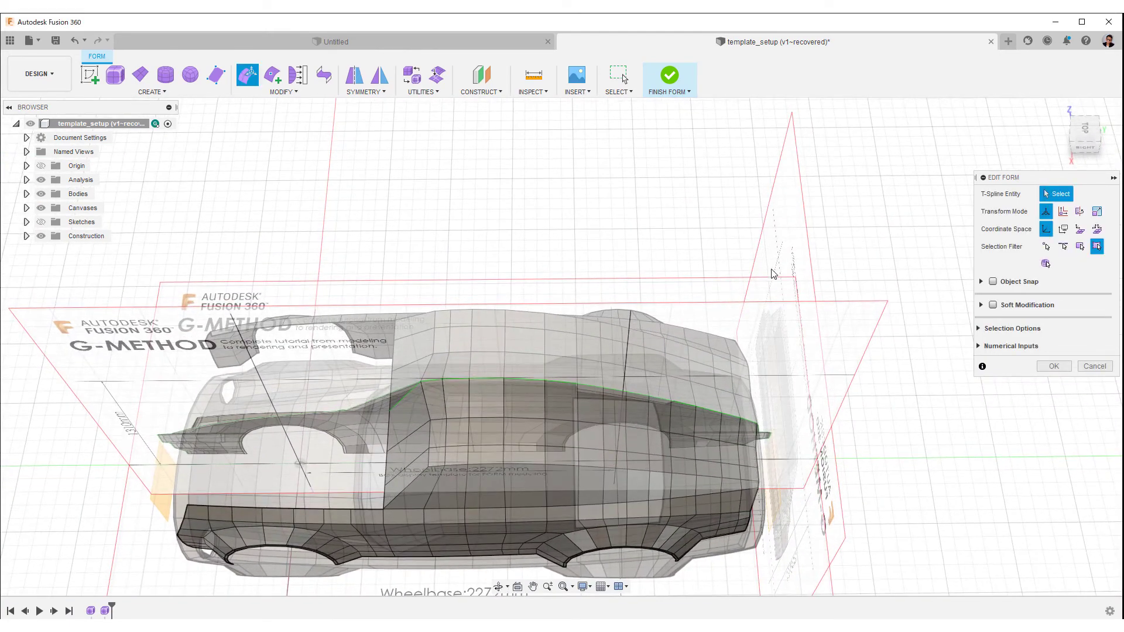
click(390, 415)
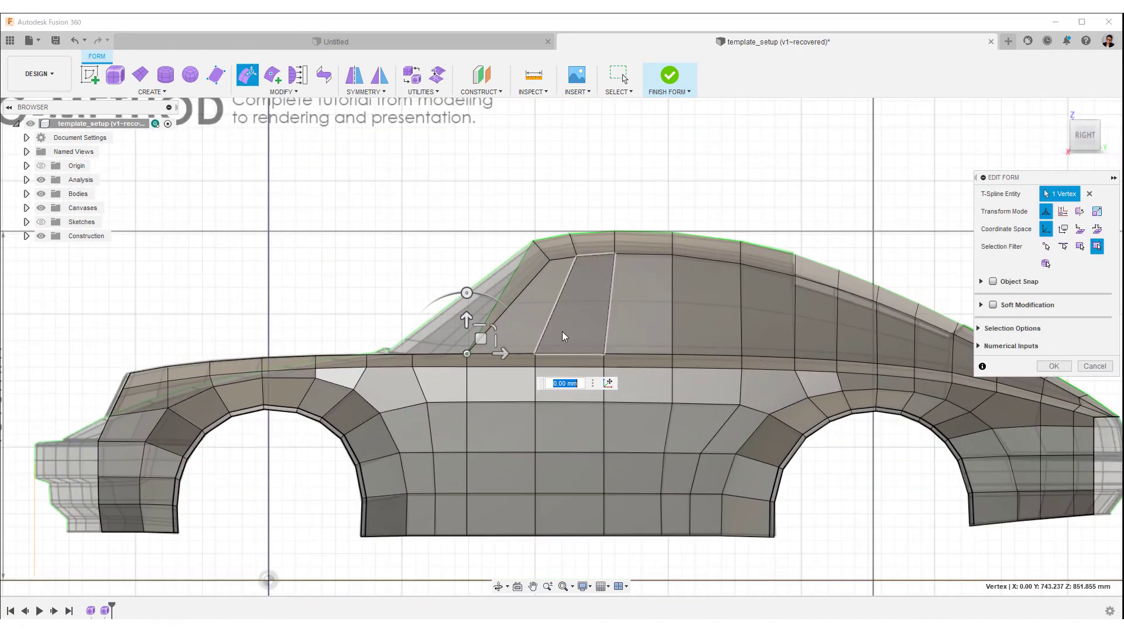
drag(497, 355, 421, 391)
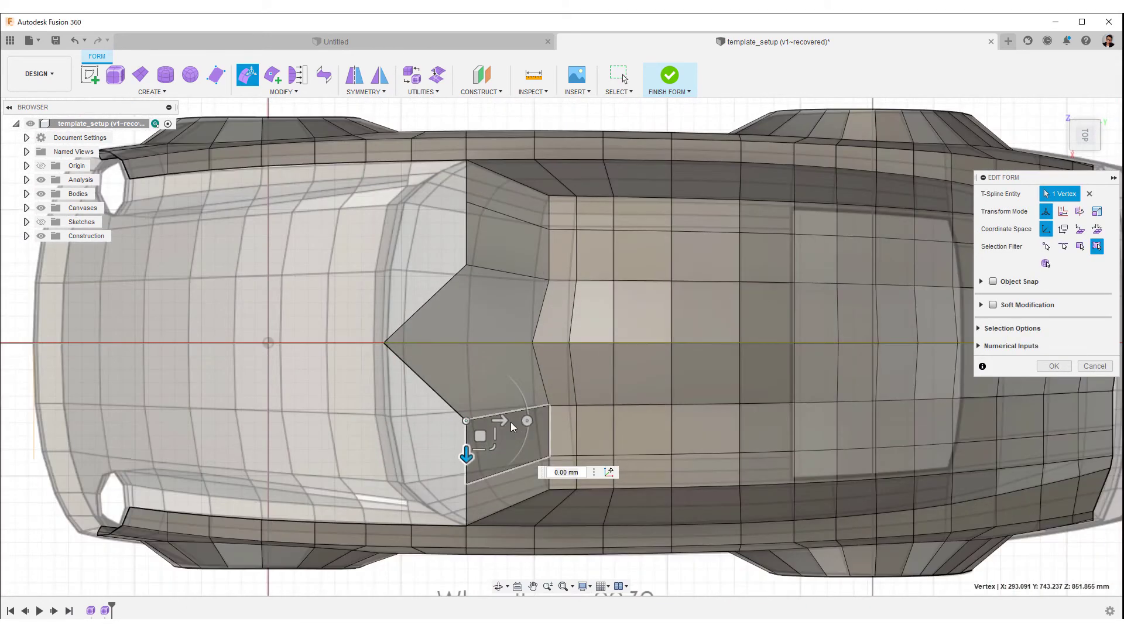
drag(499, 421, 389, 457)
drag(425, 421, 434, 496)
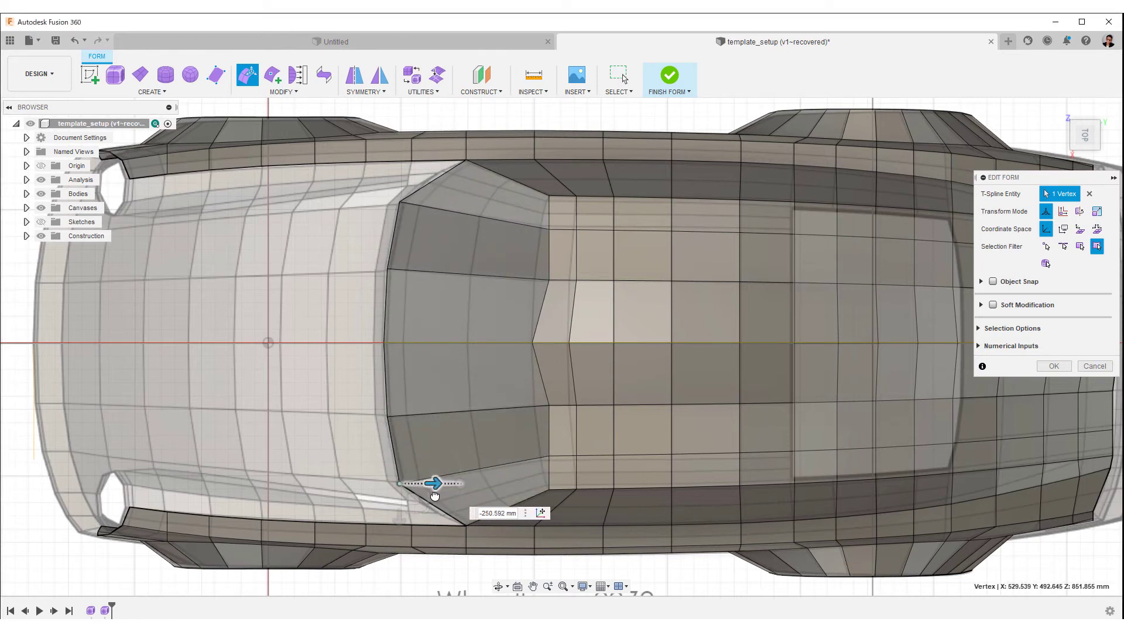
Move the windshield's upper vertices forward in the top view, about 26 mm beside the centre and about 17 mm outboard, matching the canvas curve
scroll(527, 426, up, 2)
click(577, 423)
click(556, 487)
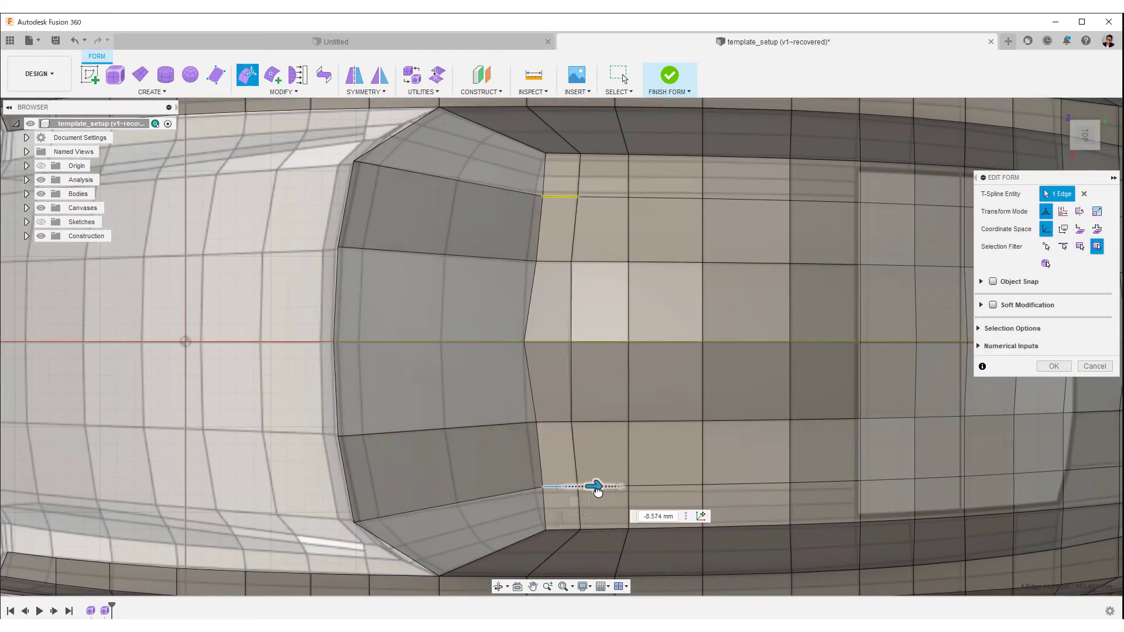
click(530, 423)
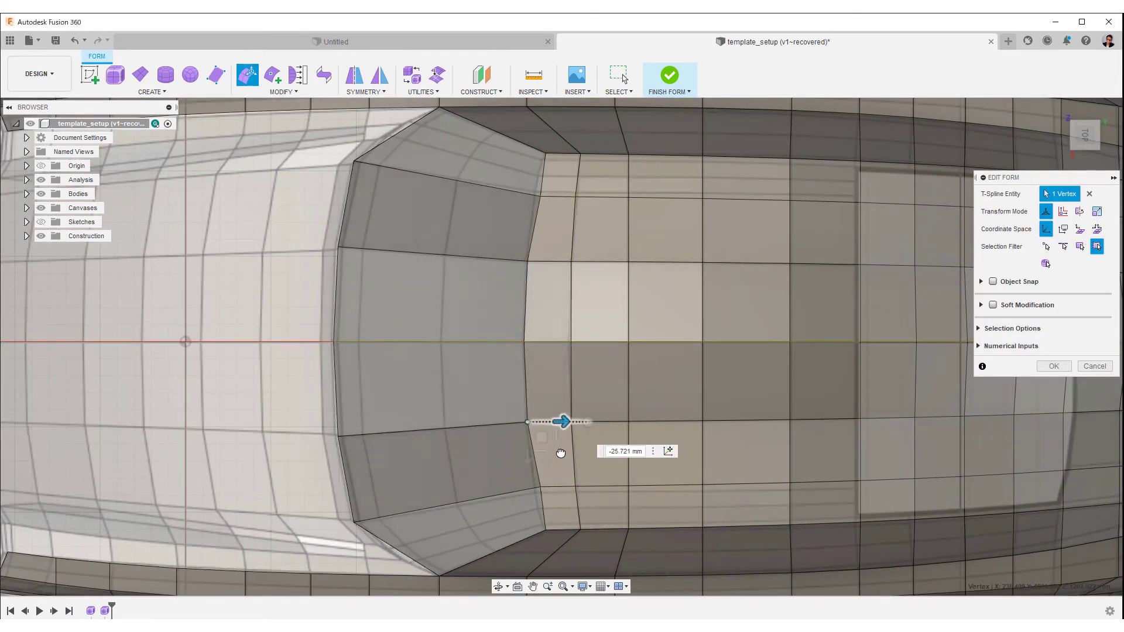
click(541, 488)
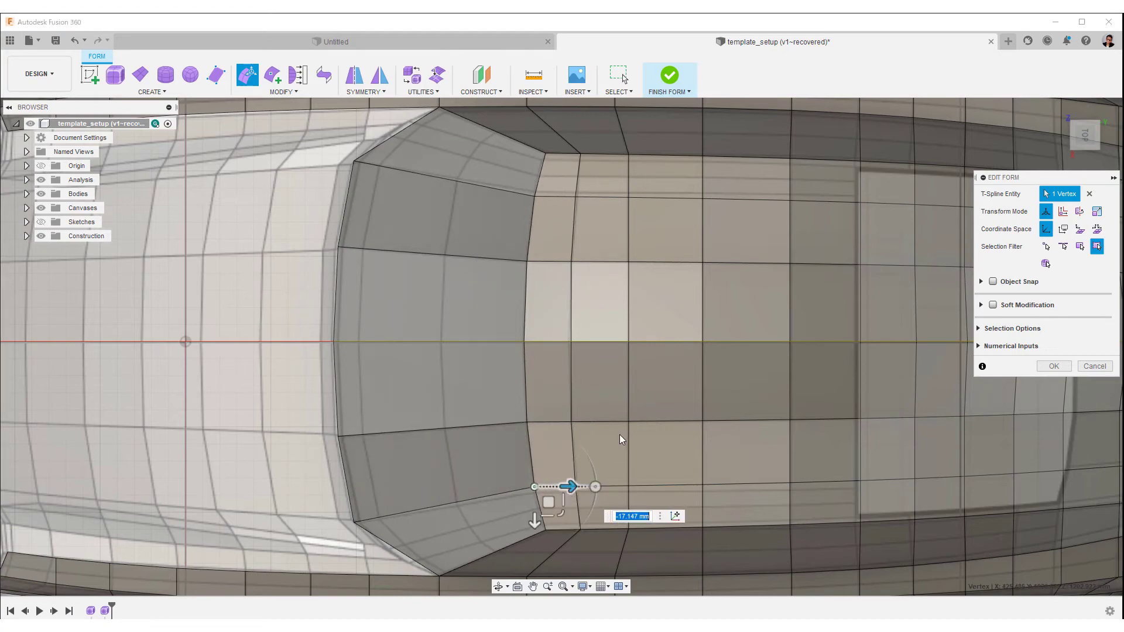
Raise five front edges of the loop beside the roof's centreline by about 19 mm toward the canvas roofline in the front view
scroll(776, 404, down, 3)
shift+middle_drag(776, 404, 608, 349)
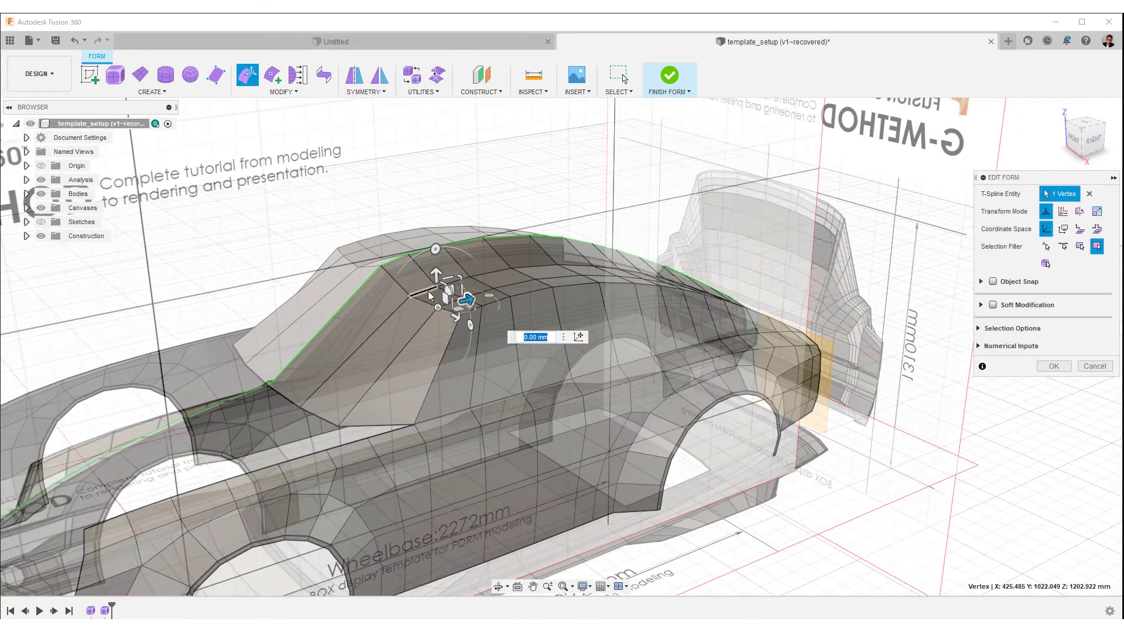
click(433, 298)
shift+middle_drag(724, 297, 644, 295)
shift+double_click(516, 242)
click(1084, 143)
middle_drag(738, 205, 755, 226)
scroll(656, 246, up, 2)
mouse_move(485, 319)
mouse_down()
mouse_move(485, 300)
mouse_move(496, 302)
mouse_up()
shift+middle_drag(496, 302, 644, 264)
click(1084, 138)
scroll(775, 312, up, 2)
scroll(775, 313, up, 3)
drag(578, 371, 603, 359)
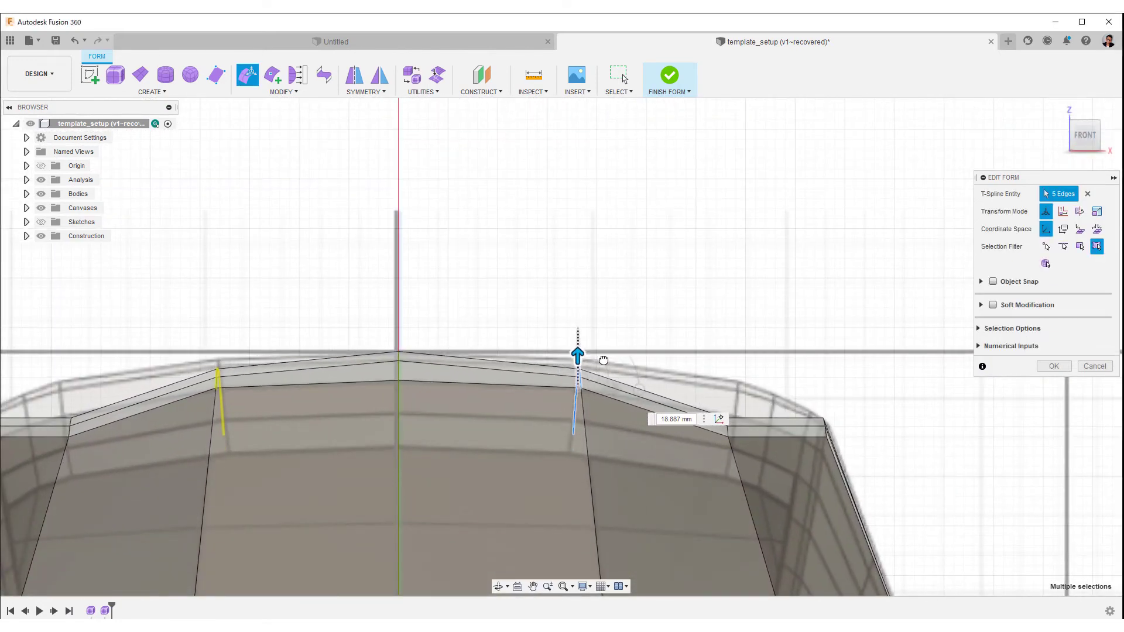
click(645, 343)
scroll(735, 359, up, 3)
scroll(631, 297, down, 5)
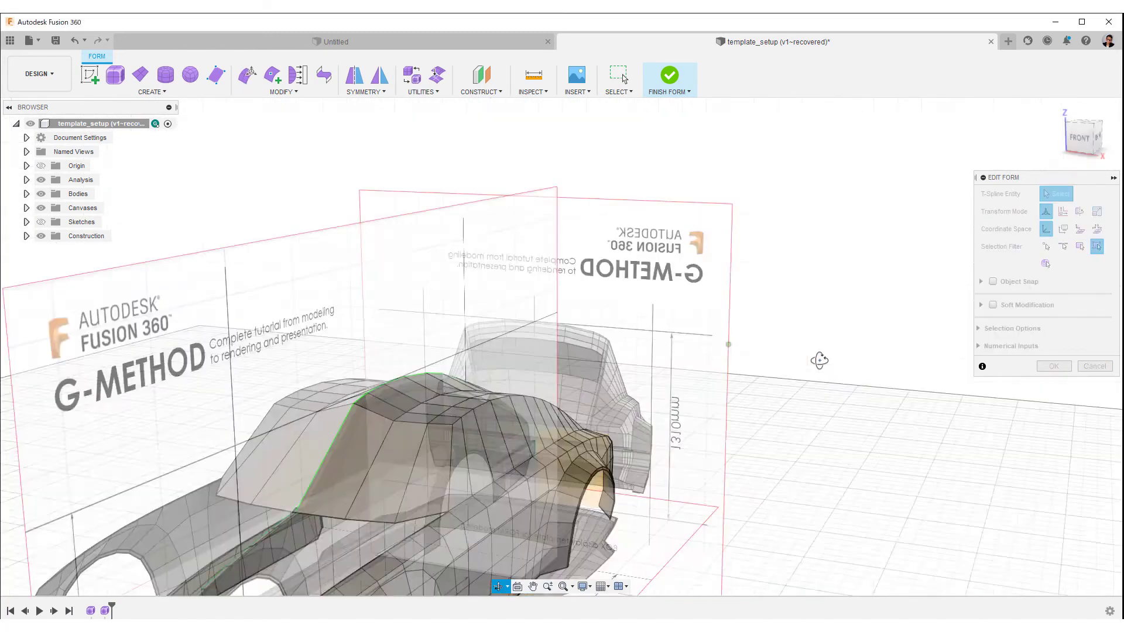
shift+middle_drag(818, 360, 453, 237)
click(430, 230)
double_click(696, 307)
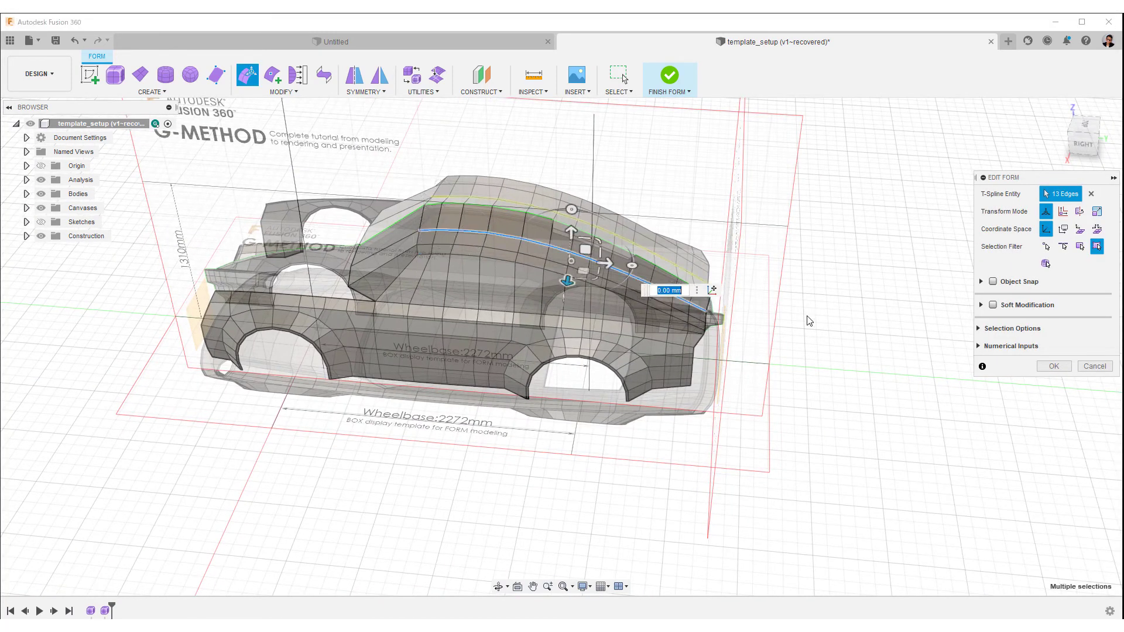
scroll(841, 339, up, 2)
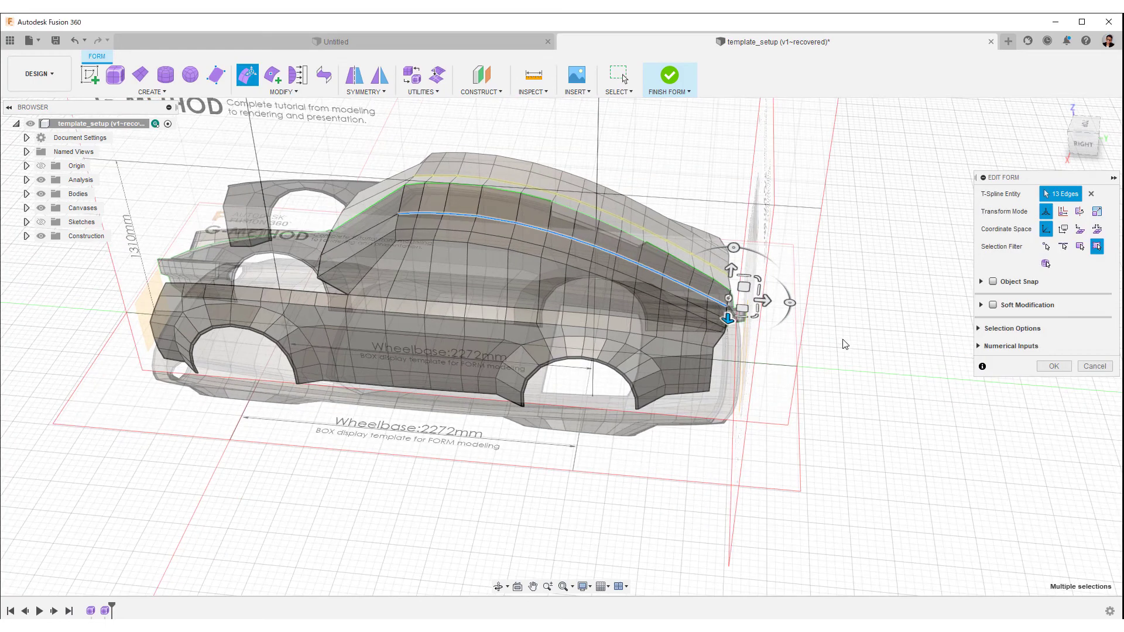
click(1053, 364)
Scale the 14-edge loop beside the roof's centreline, including its windshield edge, in Z by 1.005 about a pivot at its rear end
middle_drag(857, 362, 763, 308)
double_click(745, 293)
right_click(745, 293)
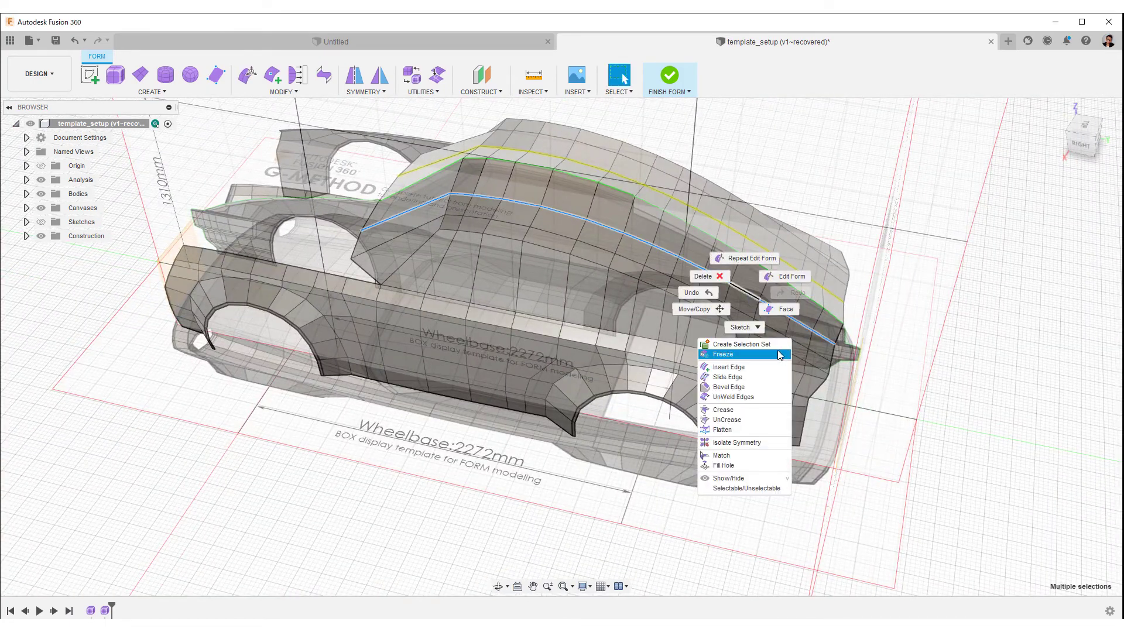
click(787, 276)
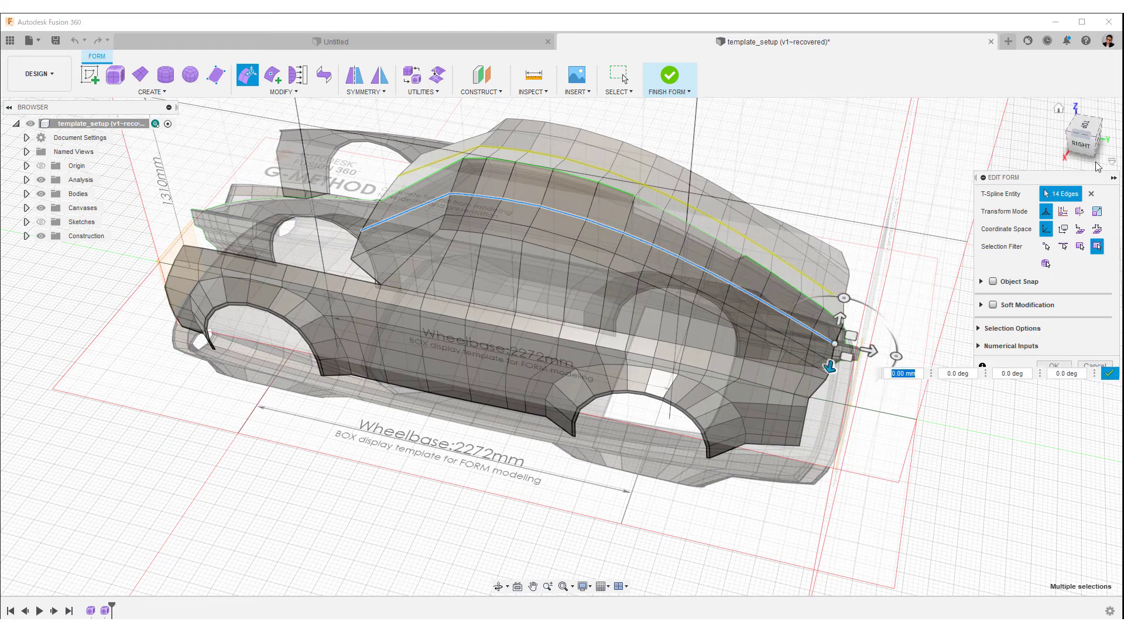
click(1082, 143)
scroll(707, 242, up, 3)
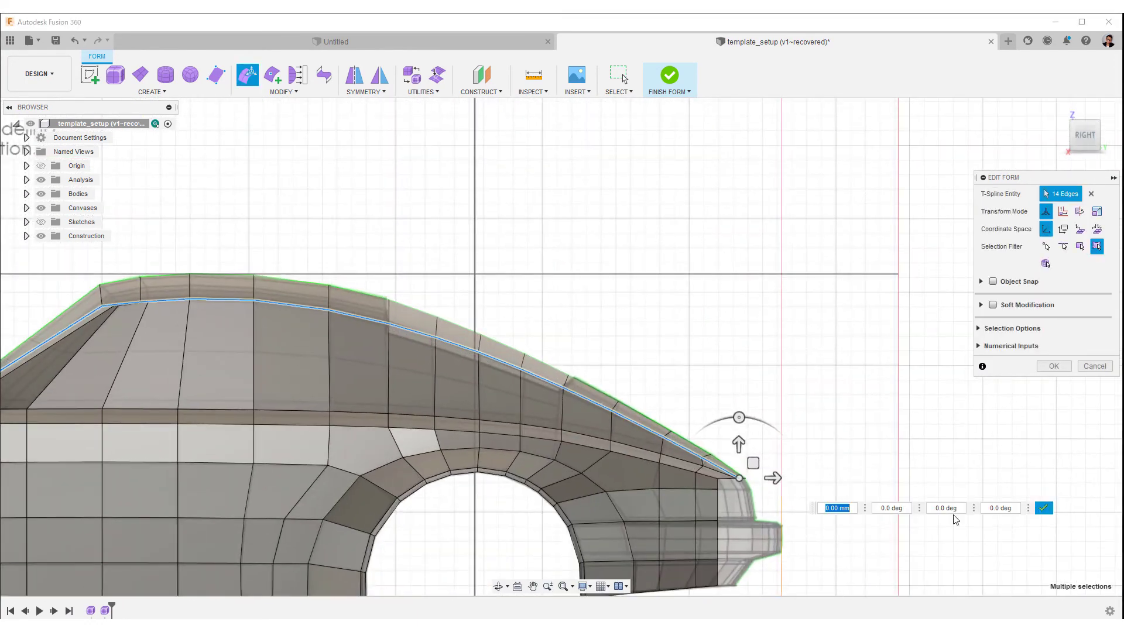
drag(754, 449, 753, 448)
scroll(559, 328, down, 3)
click(1108, 135)
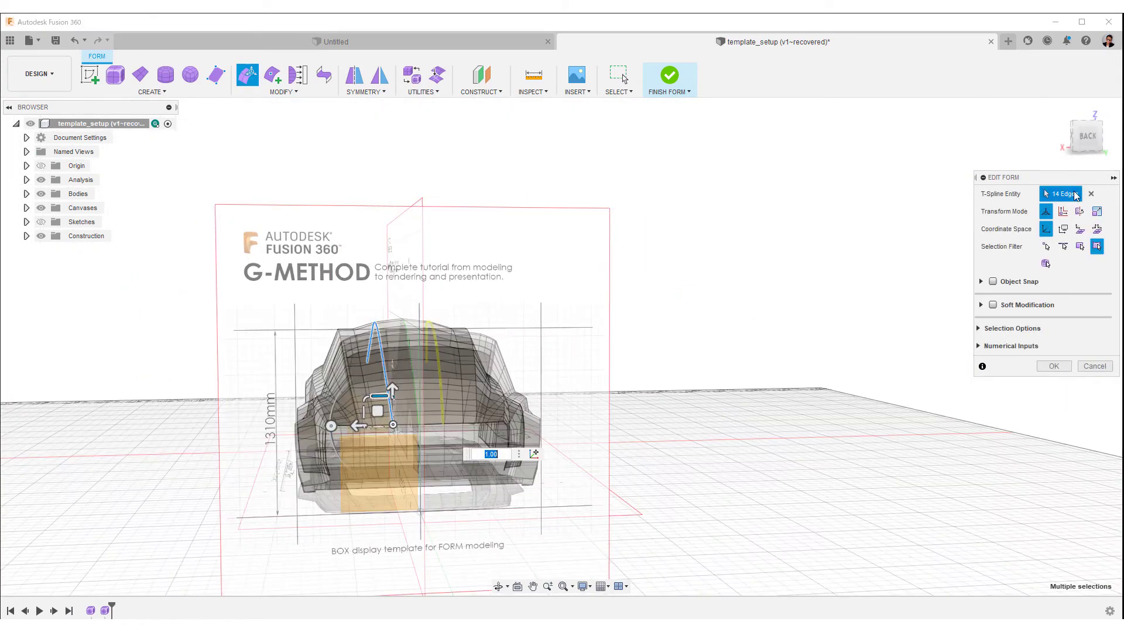
scroll(410, 460, up, 3)
drag(391, 417, 392, 415)
middle_drag(442, 391, 592, 407)
scroll(592, 407, up, 3)
drag(513, 479, 514, 477)
text(1)
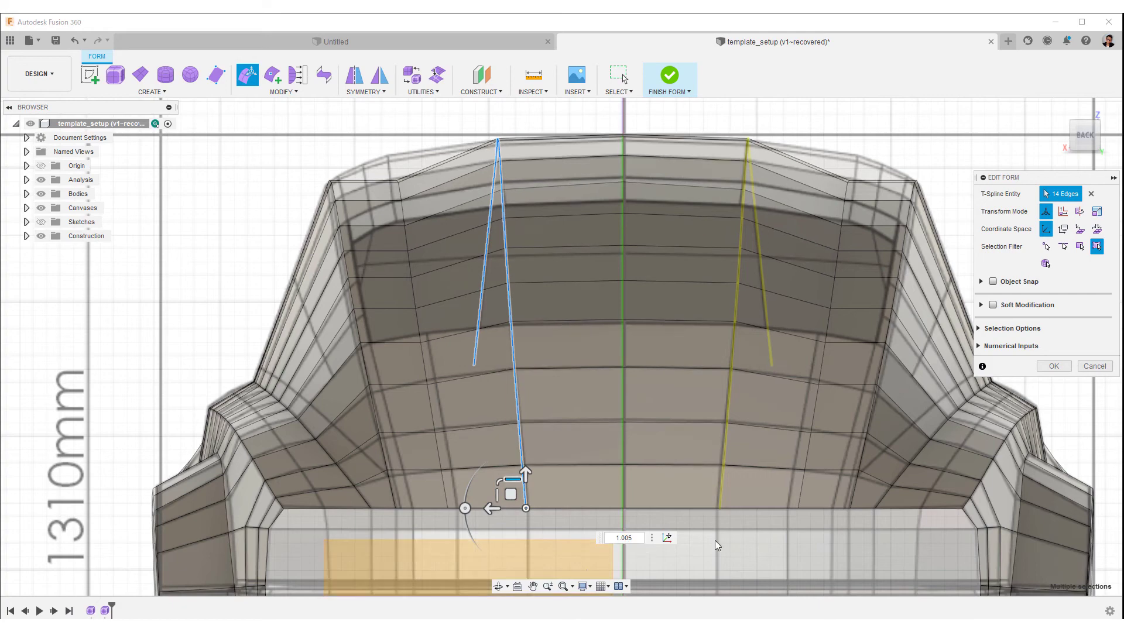
key(Return)
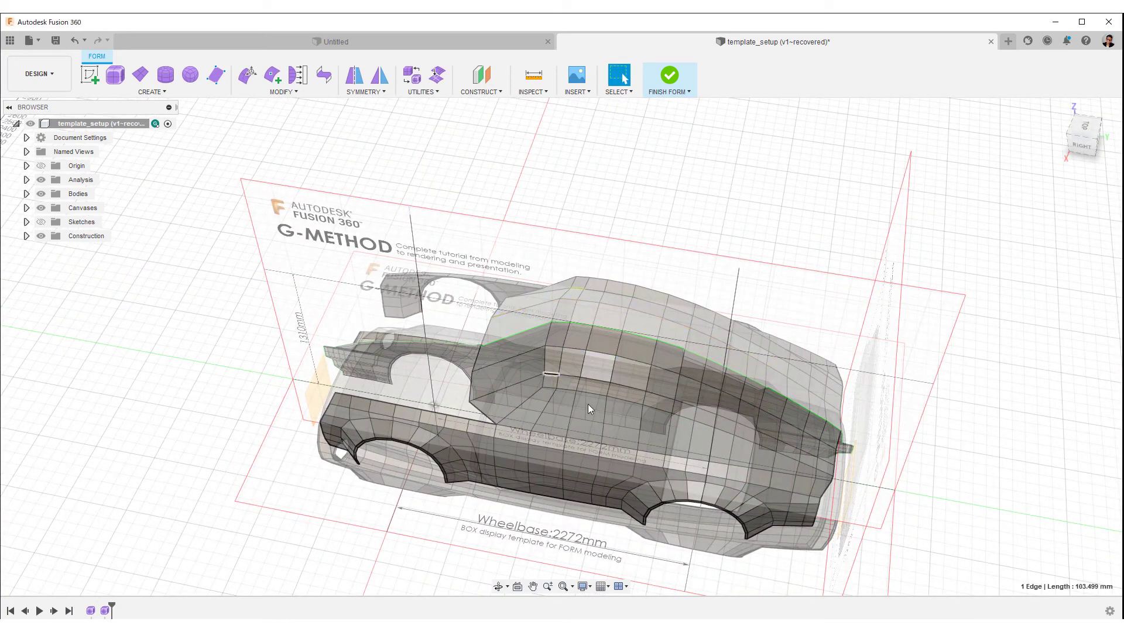
Use Edit Form to scale the 13-edge outboard roof loop in Z by 1.09, with the pivot at its rear end
shift+middle_drag(767, 462, 841, 536)
shift+middle_drag(907, 555, 787, 440)
shift+double_click(684, 434)
shift+middle_drag(866, 492, 856, 433)
right_click(859, 428)
click(896, 412)
click(692, 476)
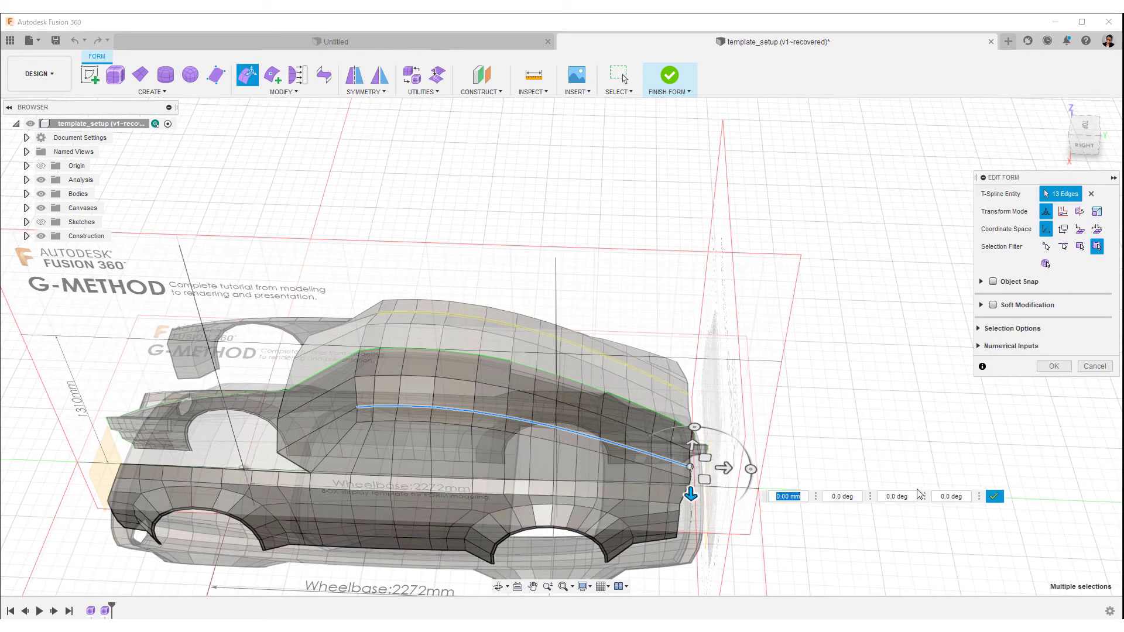
click(994, 495)
shift+middle_drag(902, 242, 720, 246)
click(1086, 143)
middle_drag(609, 343, 609, 338)
scroll(545, 350, up, 3)
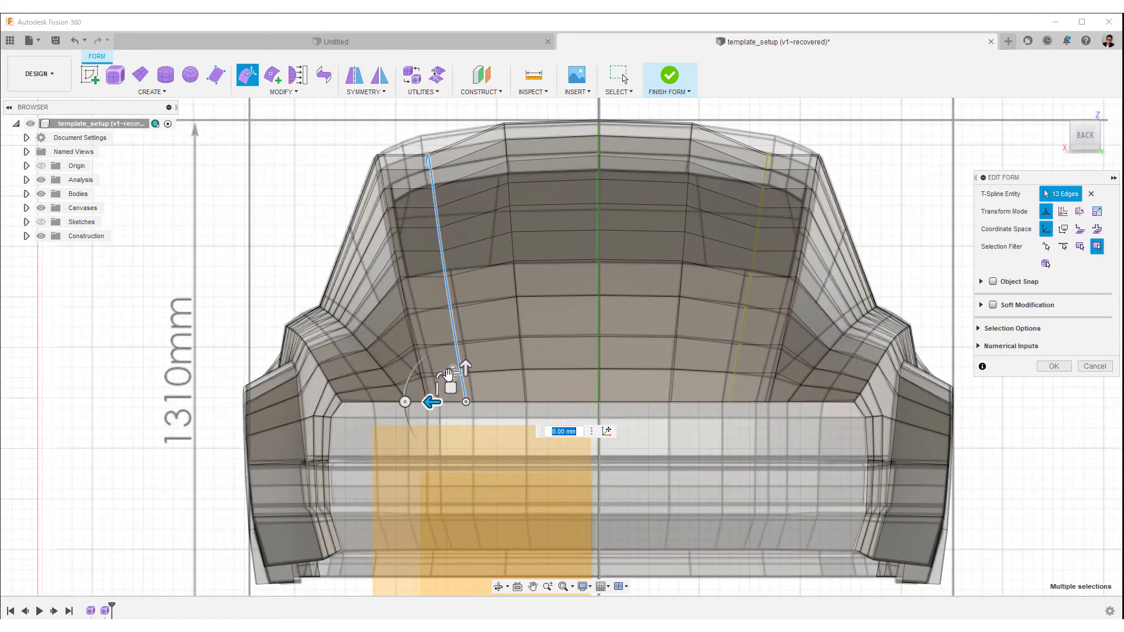
drag(452, 374, 450, 371)
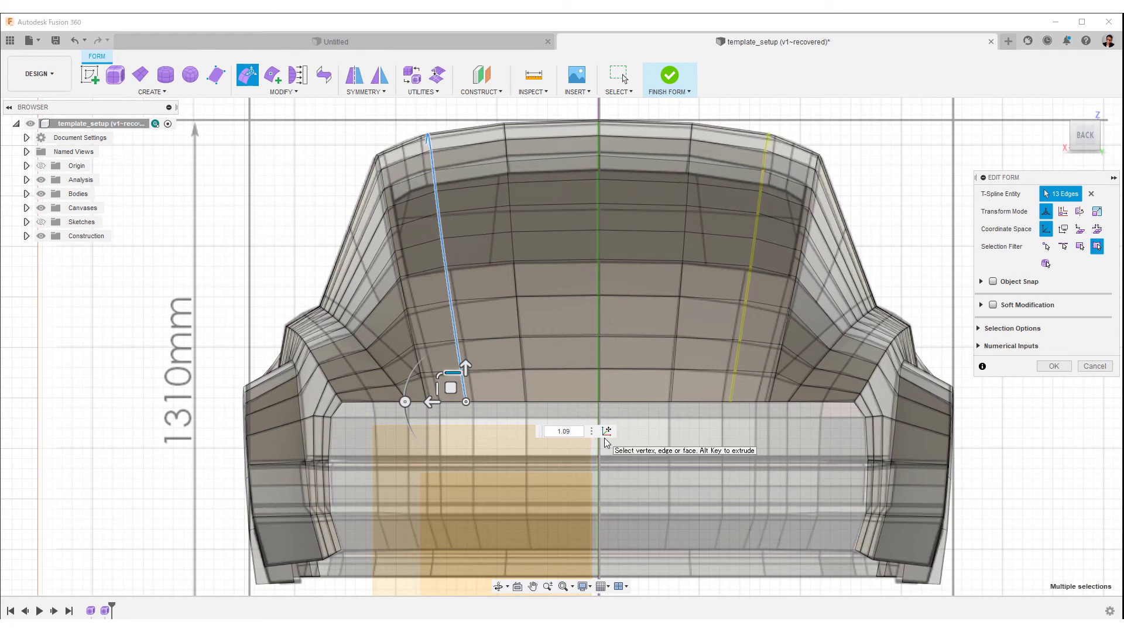
click(1053, 367)
Scale the eight rear edges of the loop beside the centreline in Y by about 1.02, with the pivot at their front end
shift+middle_drag(652, 278, 1100, 211)
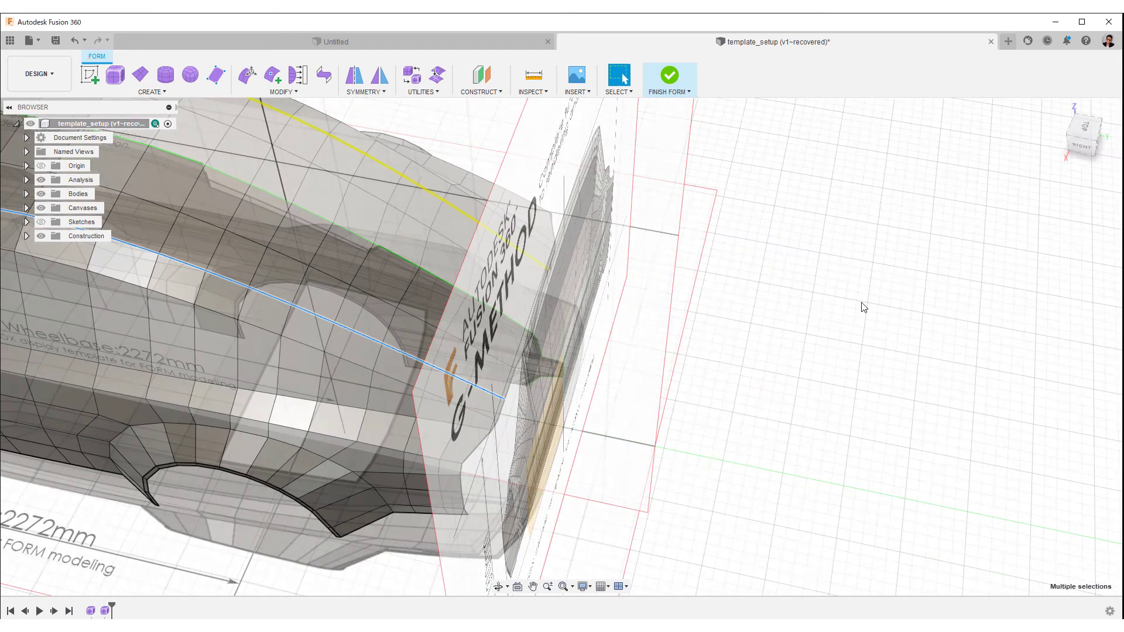
click(1083, 131)
middle_drag(908, 240, 1106, 361)
scroll(958, 334, up, 3)
middle_drag(958, 334, 918, 364)
click(918, 363)
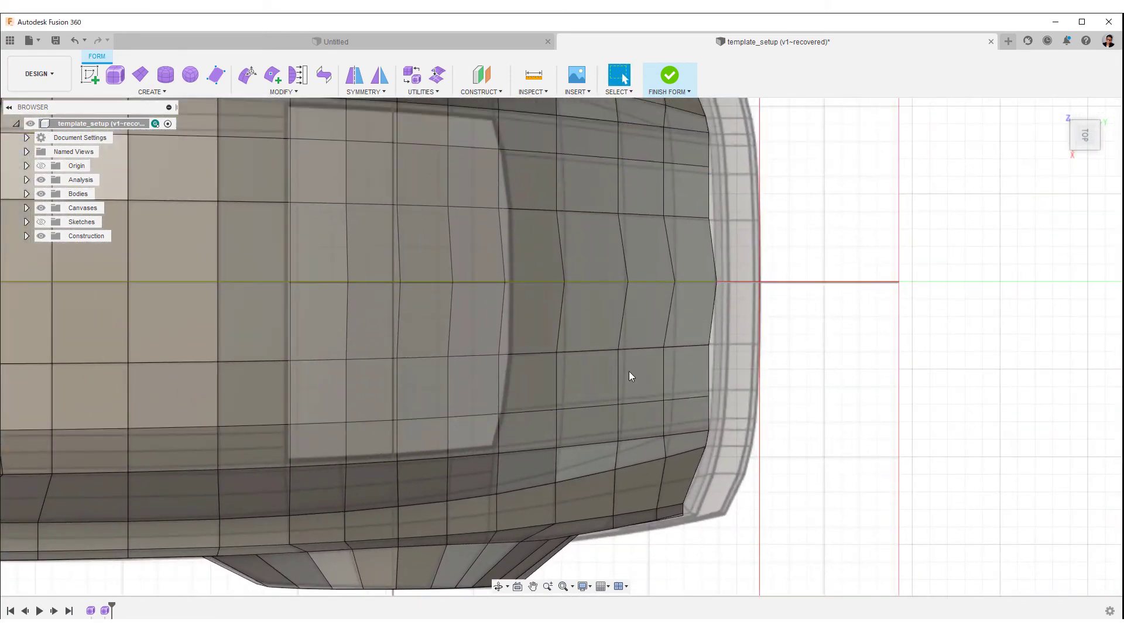
click(331, 360)
shift+double_click(694, 346)
middle_drag(851, 382, 866, 377)
right_click(866, 378)
click(822, 393)
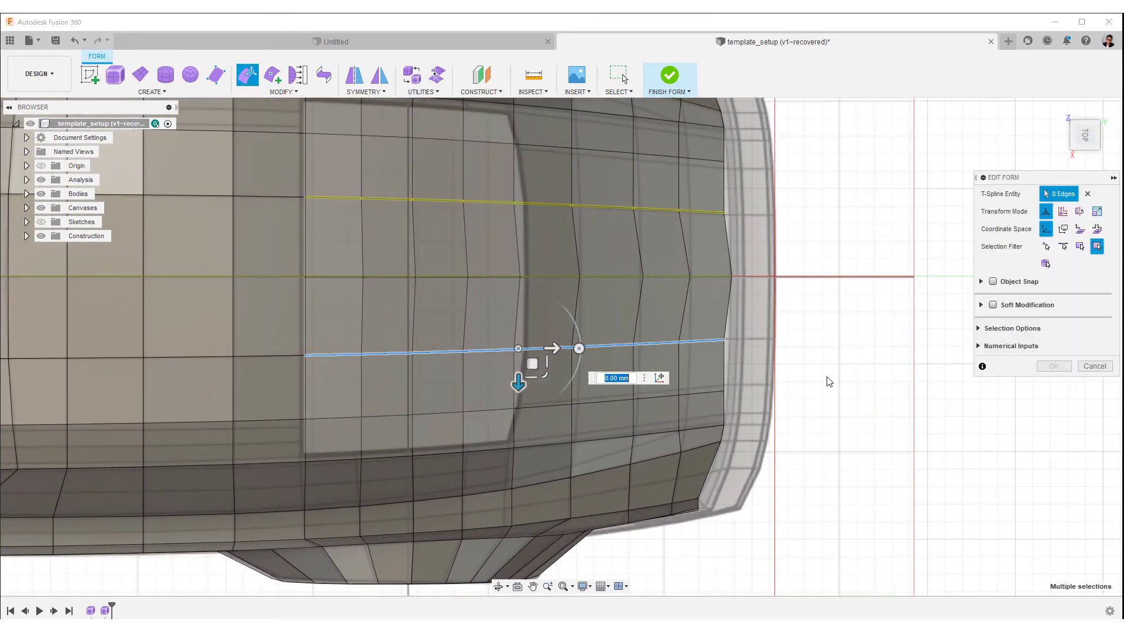
click(305, 356)
click(610, 386)
drag(332, 367, 336, 369)
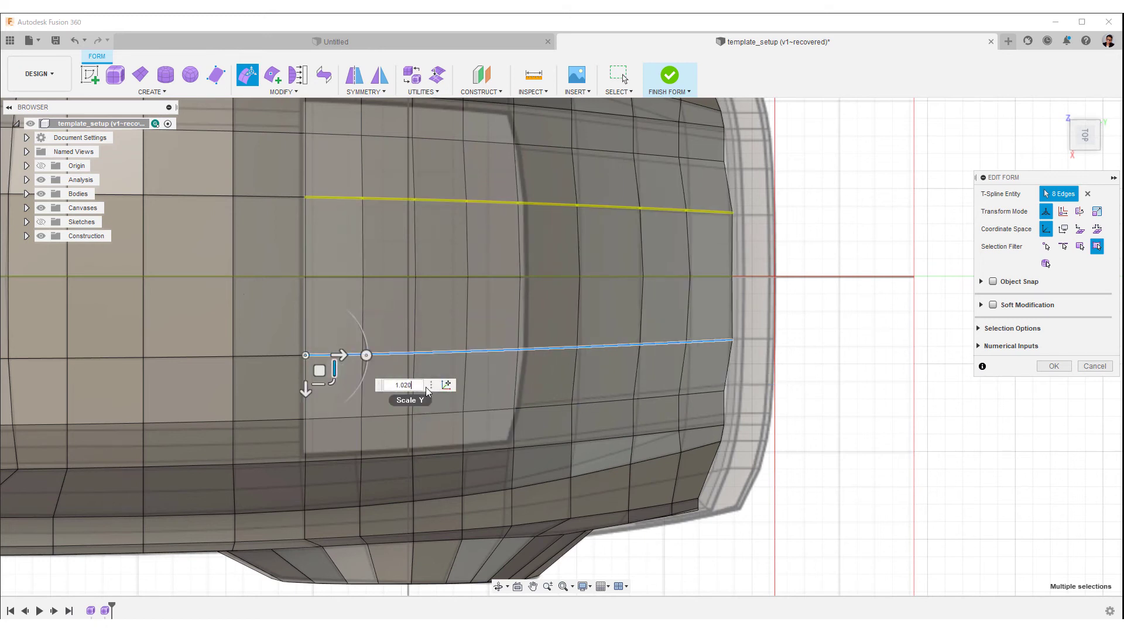
key(BackSpace)
text(4)
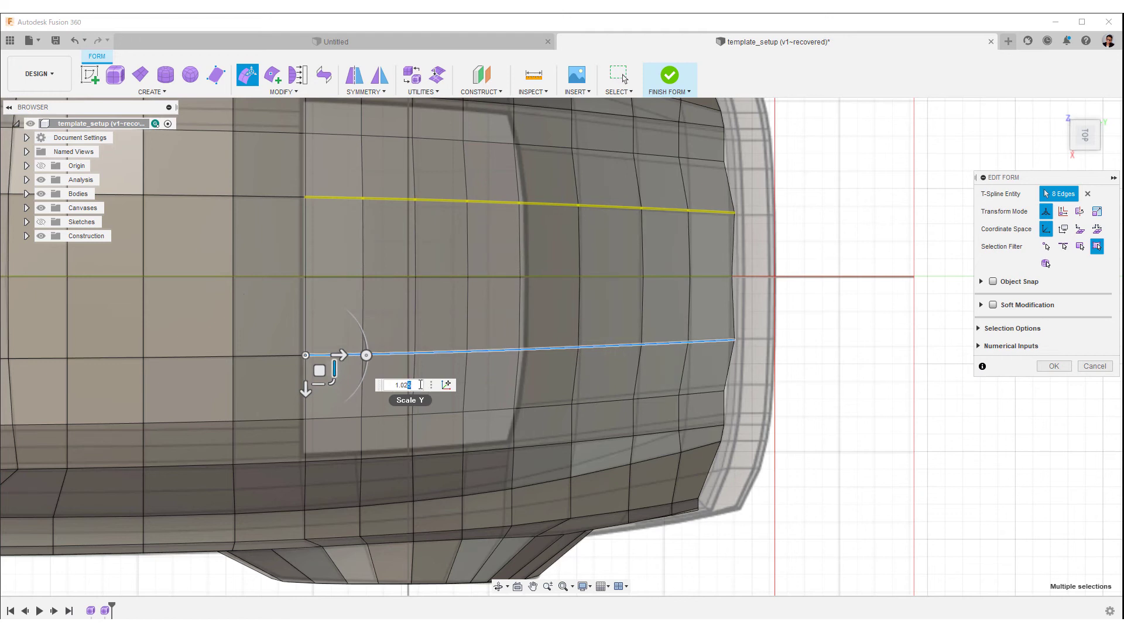
click(1053, 366)
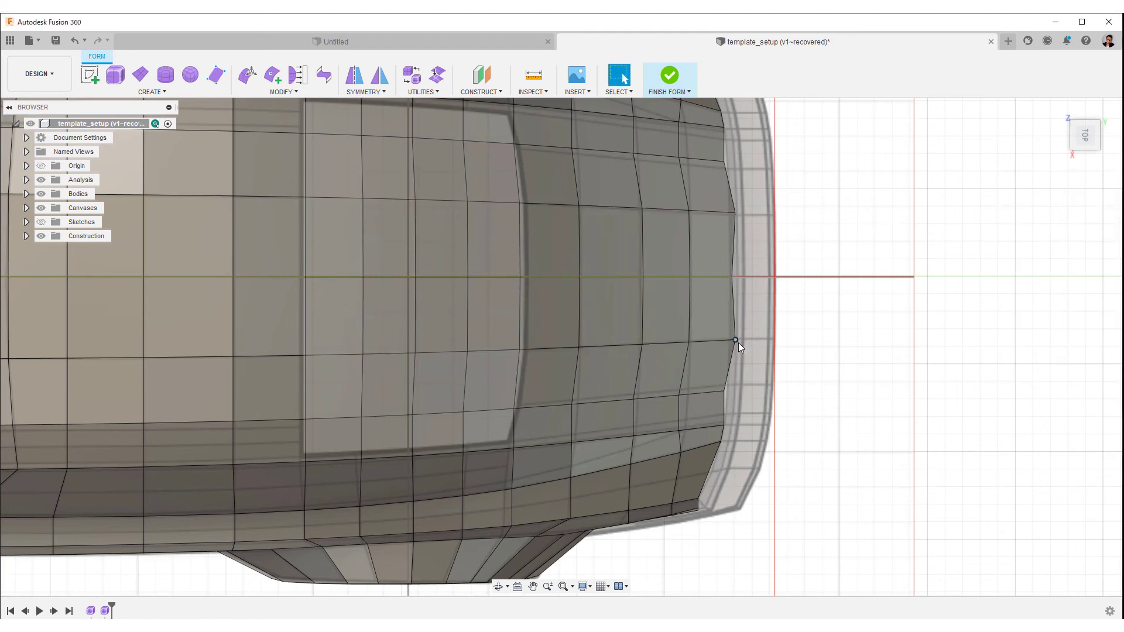
Nudge the rear-end vertex of the loop beside the centreline slightly forward in the top view
key(m)
drag(772, 342, 771, 367)
click(1053, 367)
Scale the eight rear edges of the outboard roof loop in Y by about 1.023, with the pivot at their front end
click(700, 393)
middle_drag(217, 429, 499, 381)
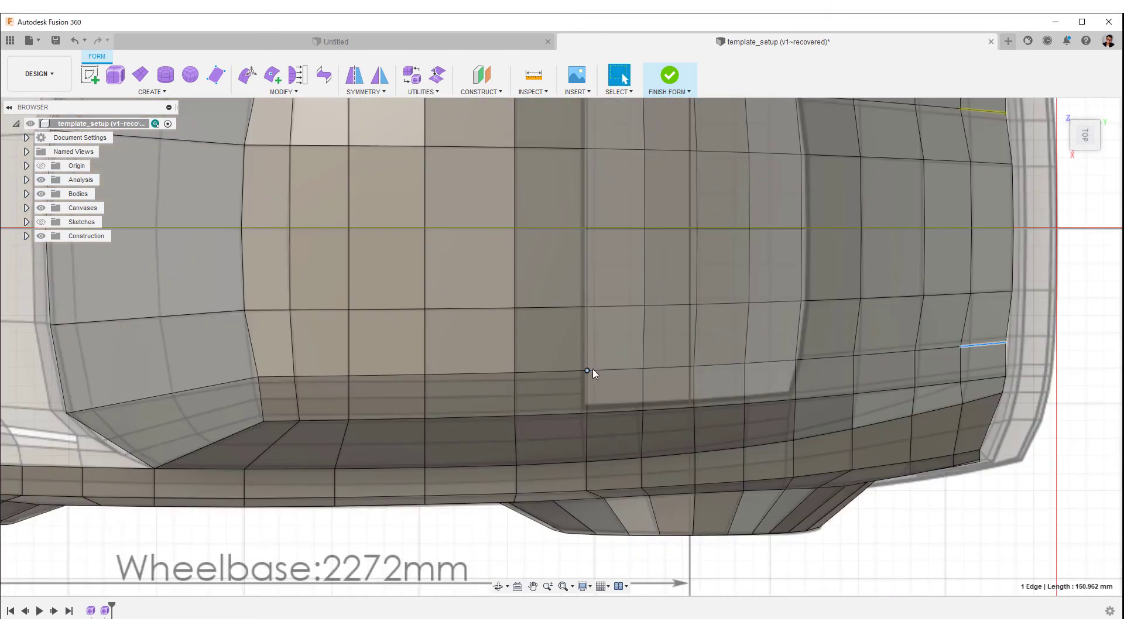
shift+double_click(597, 370)
middle_drag(1121, 363, 954, 388)
right_click(960, 389)
click(995, 373)
click(771, 414)
click(417, 397)
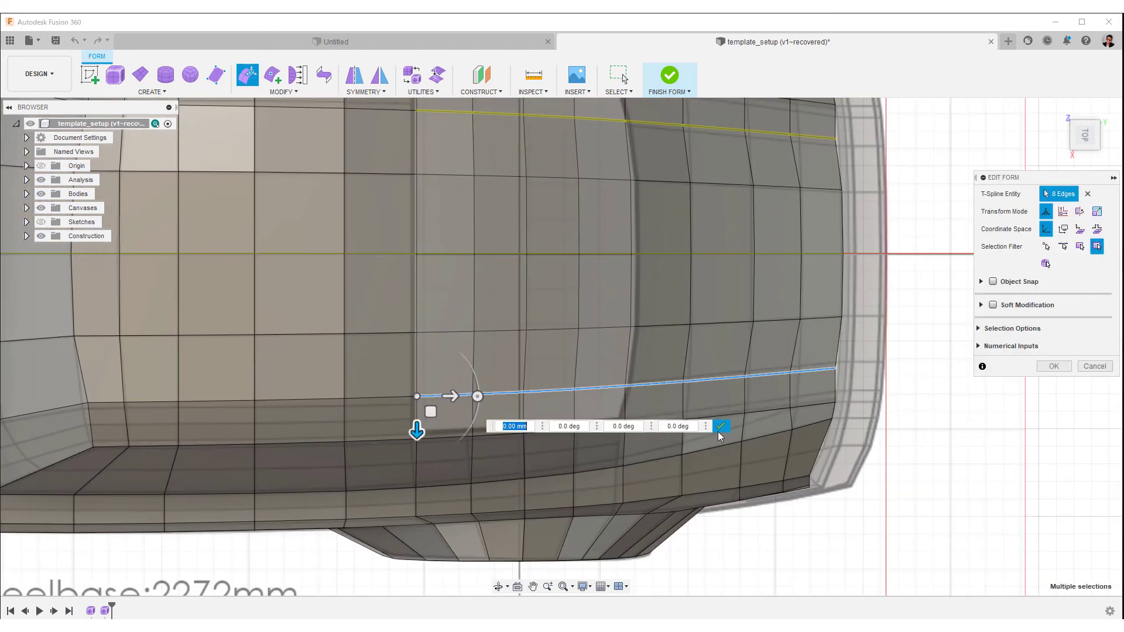
drag(417, 432, 449, 411)
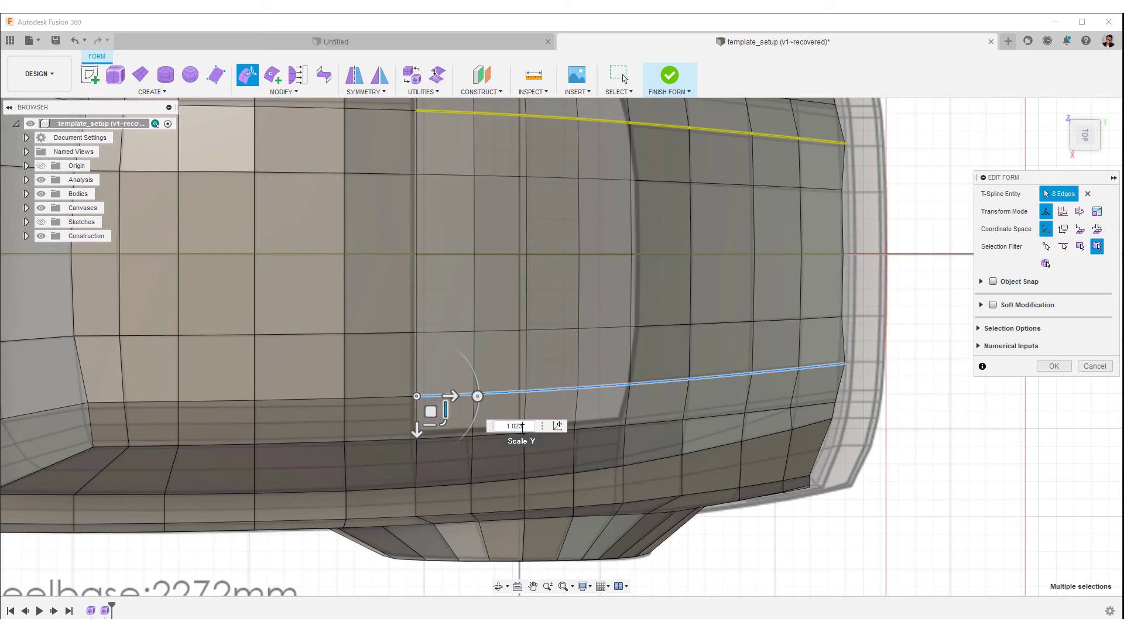
key(Return)
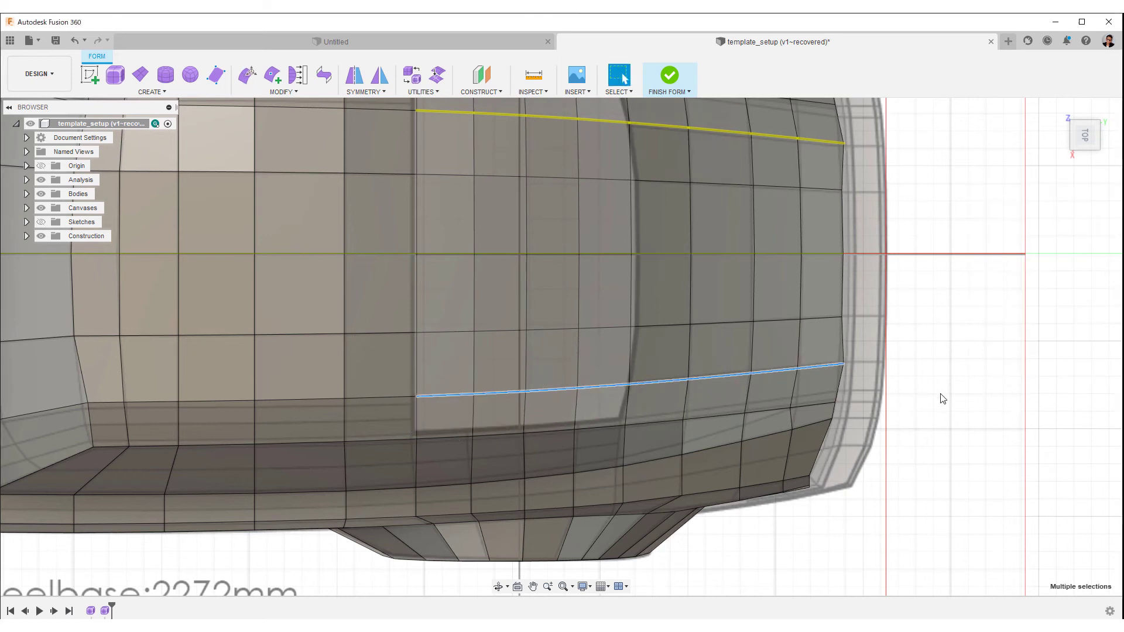
Move the outboard roof loop's rear-end vertex slightly forward with Edit Form to smooth the rear outline in the top view
click(843, 363)
key(e)
drag(860, 364, 879, 375)
click(1059, 368)
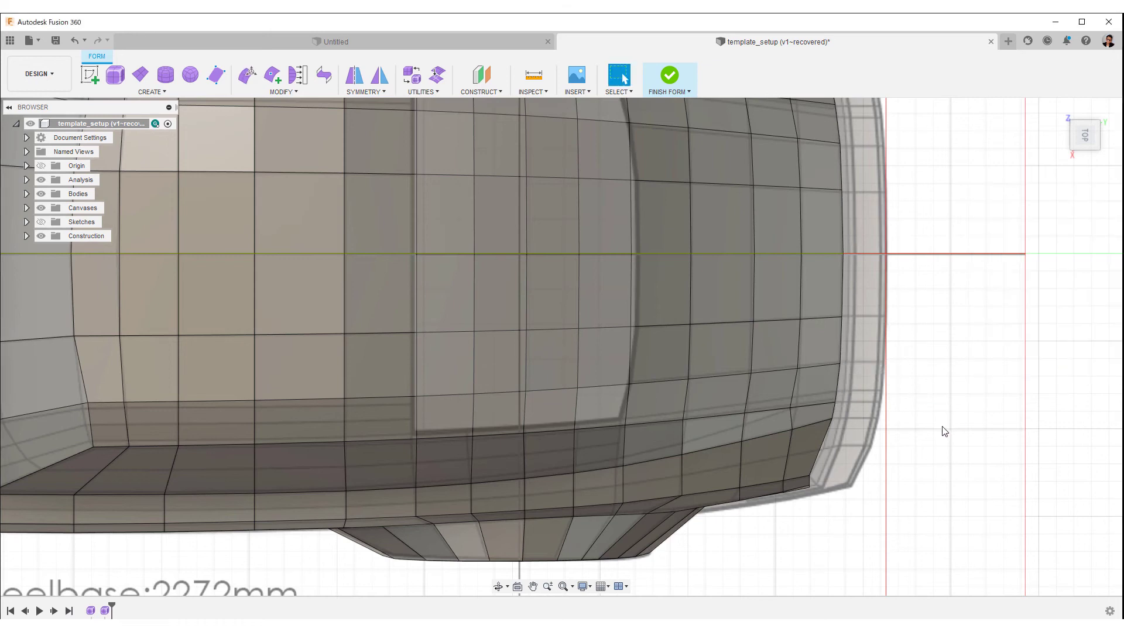
Use Insert Point to reroute the rearmost cross edge outboard of the outer roof loop, and delete the kinked original edge
scroll(951, 377, up, 2)
click(272, 75)
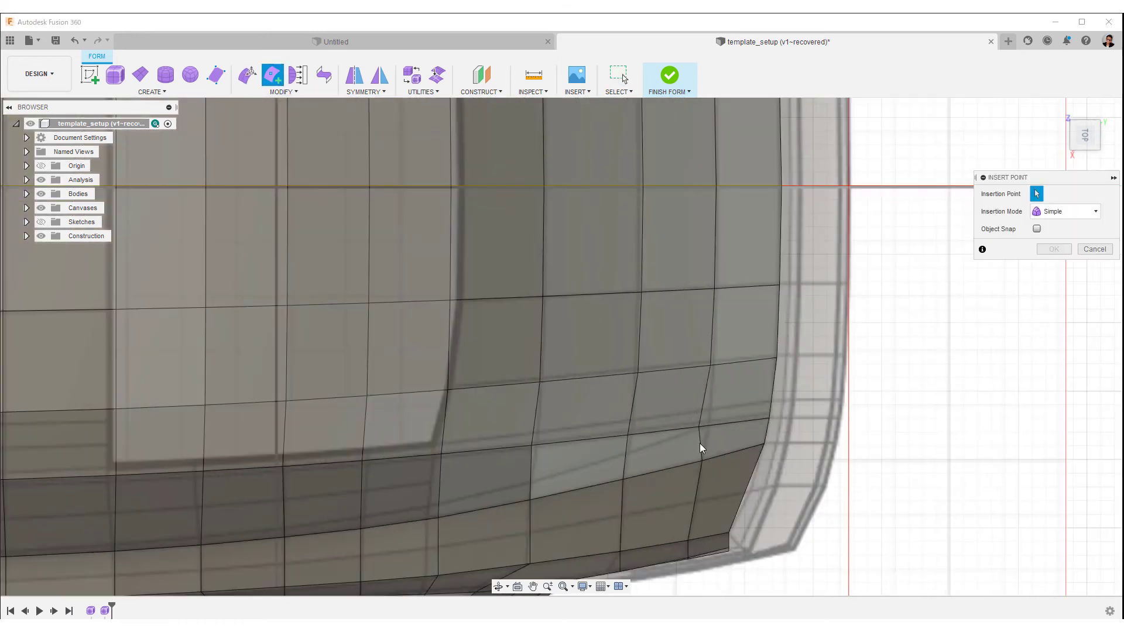
click(710, 365)
key(Return)
shift+click(700, 436)
key(Delete)
scroll(770, 459, up, 2)
middle_drag(770, 459, 729, 463)
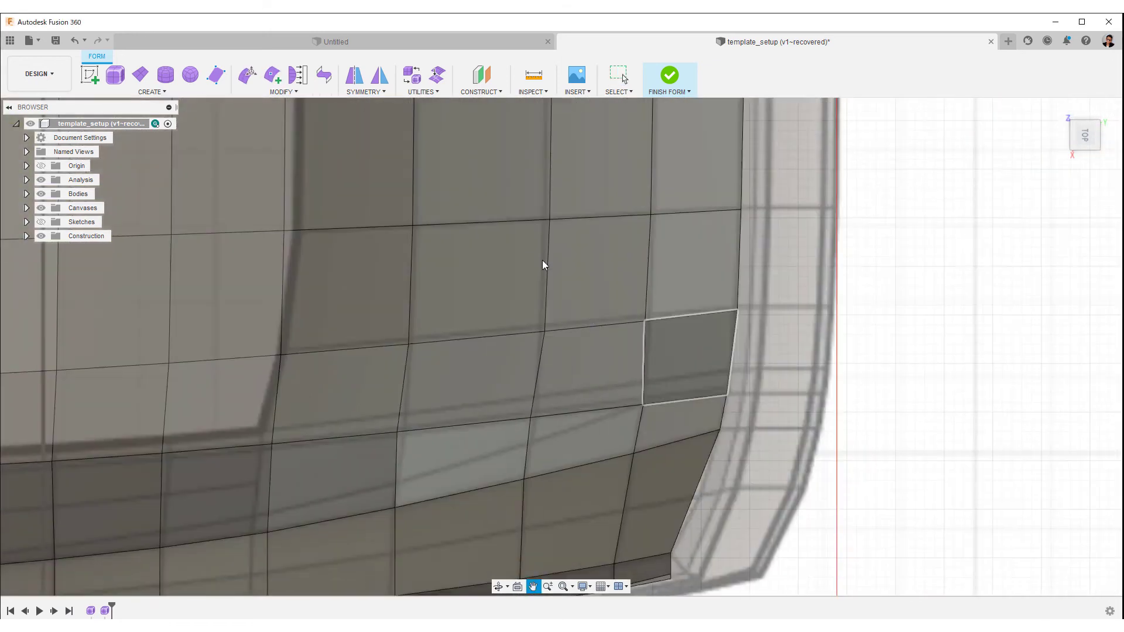
Insert a straighter two-segment edge along the rearmost cross loop at the outer rear slope, and delete the two edges it replaces
click(272, 74)
scroll(553, 395, up, 2)
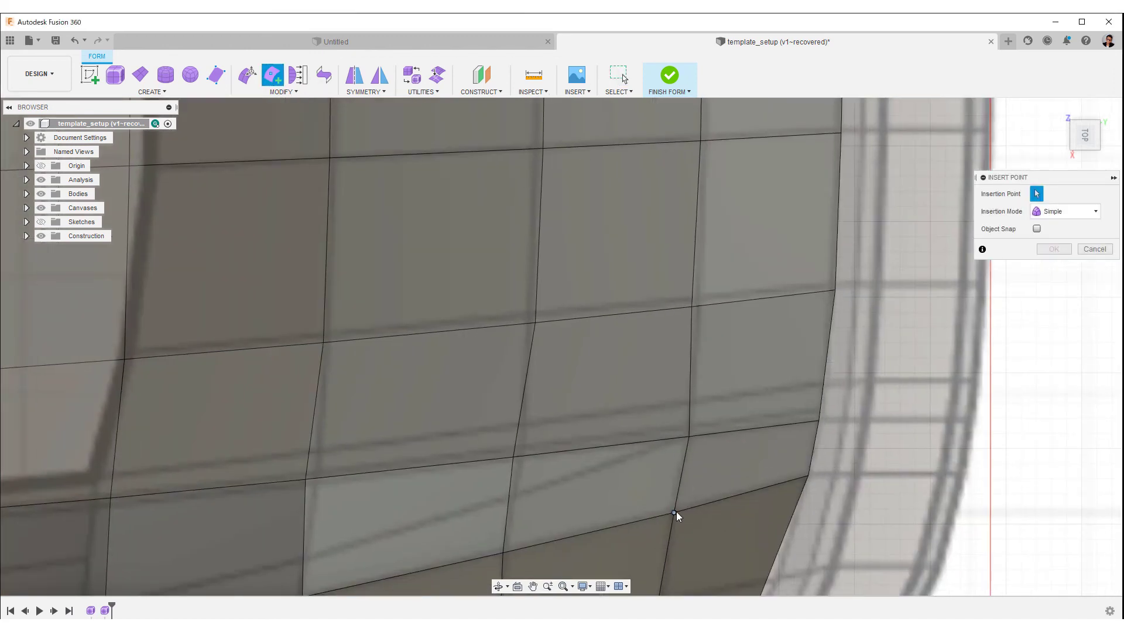
click(683, 437)
click(690, 308)
key(Return)
right_click(686, 446)
click(756, 423)
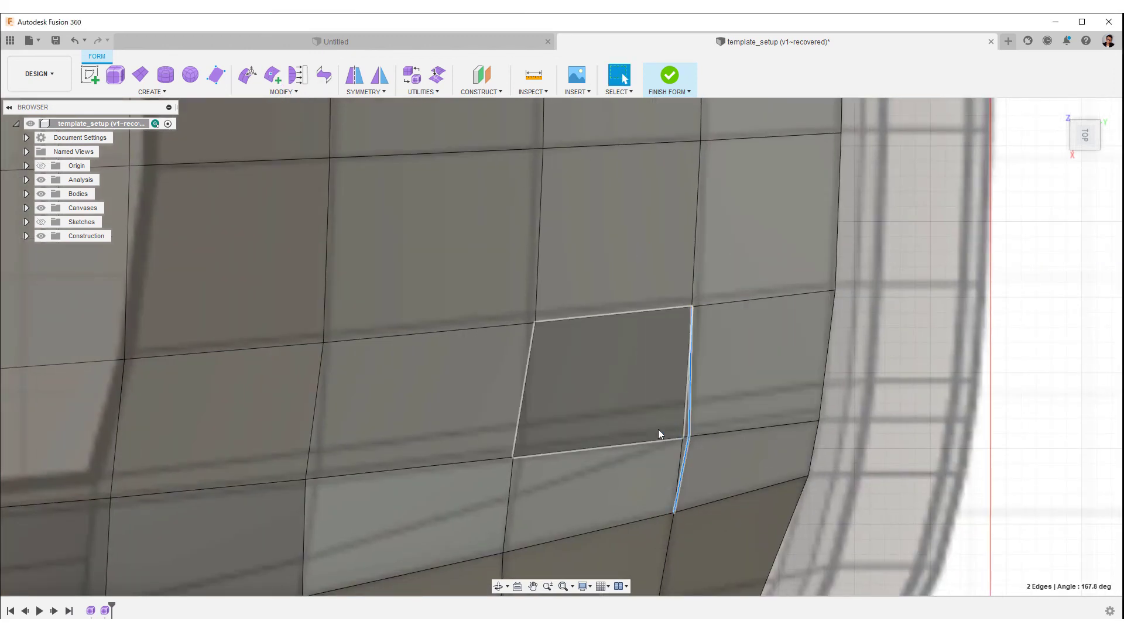
scroll(825, 445, down, 4)
scroll(851, 469, up, 4)
middle_drag(883, 416, 726, 463)
right_click(911, 404)
click(872, 408)
Nudge a single vertex on the outer rear slope slightly rearward in the top view with Edit Form
click(592, 447)
right_click(655, 442)
click(695, 427)
drag(625, 446, 630, 447)
ctrl+shift+middle_drag(738, 398, 852, 436)
click(1053, 366)
Move the outboard roof loop's vertex at the windshield's upper edge about 17 mm forward in the top view
scroll(913, 404, down, 5)
scroll(557, 392, up, 8)
click(439, 407)
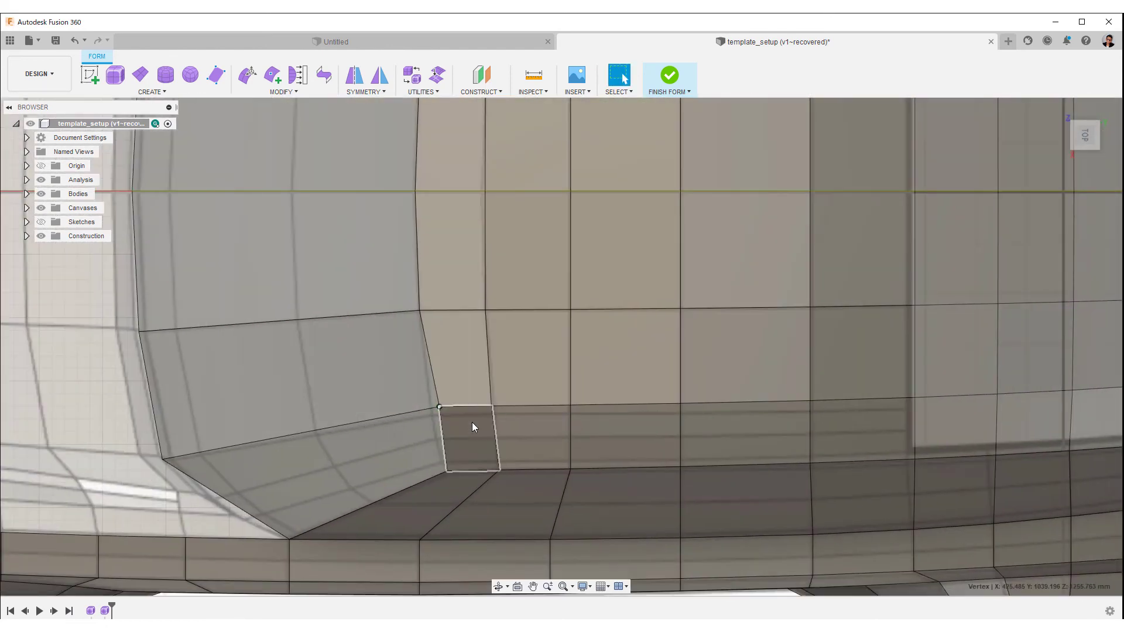
right_click(477, 374)
click(525, 361)
drag(480, 416, 471, 417)
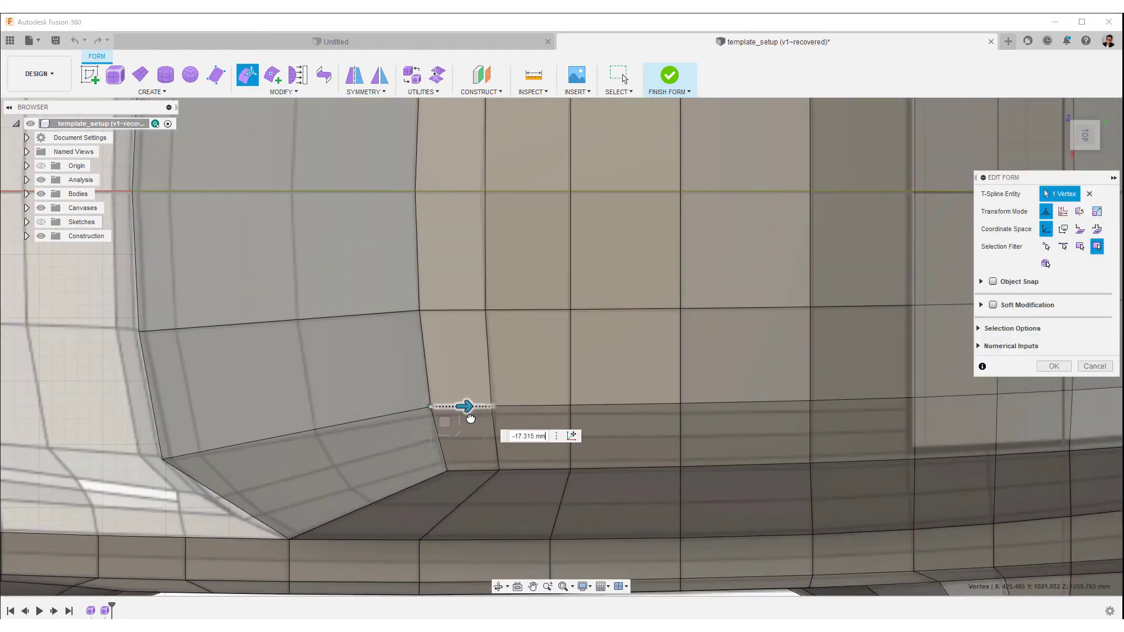
click(1054, 366)
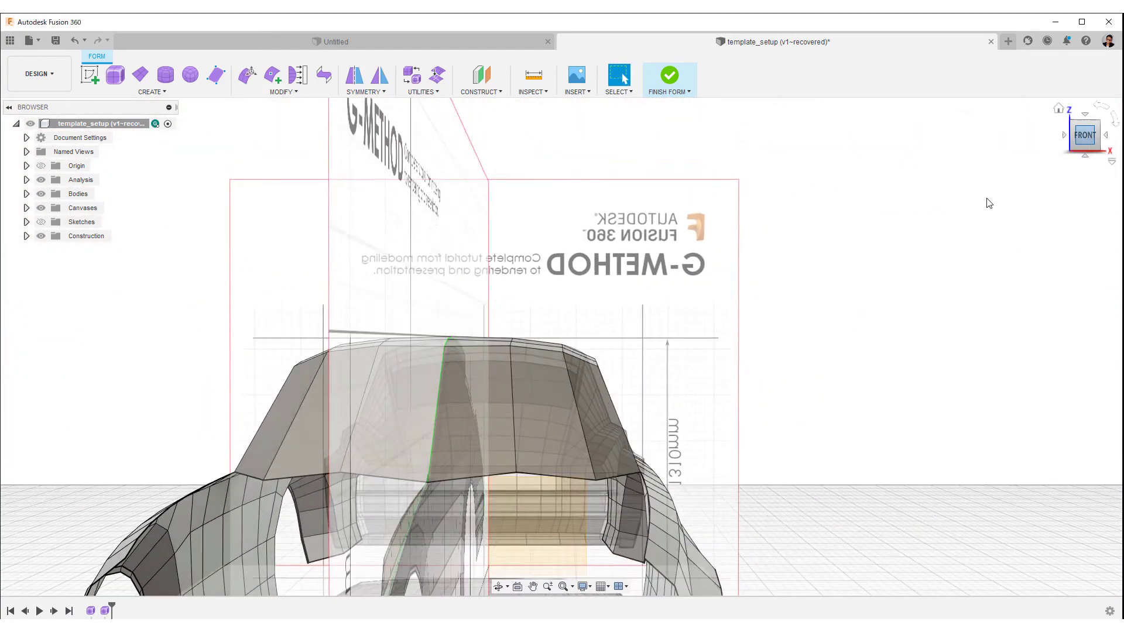
Lower the two off-centre vertices on the windshield's upper edge slightly in the front view to curve the edge
scroll(810, 386, up, 2)
middle_drag(811, 386, 933, 384)
scroll(474, 318, up, 5)
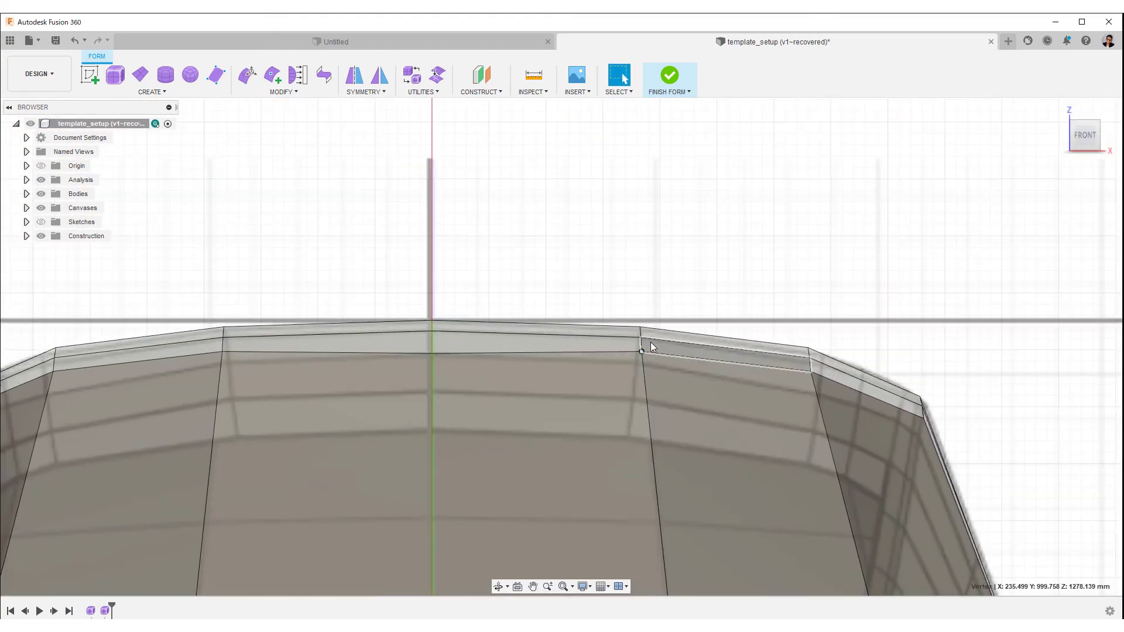
drag(642, 318, 643, 327)
click(811, 372)
drag(818, 337, 818, 347)
click(758, 283)
Lower the off-centre vertex at the windshield base by about 12 mm and the centreline base vertex slightly in the front view
middle_drag(745, 447, 560, 417)
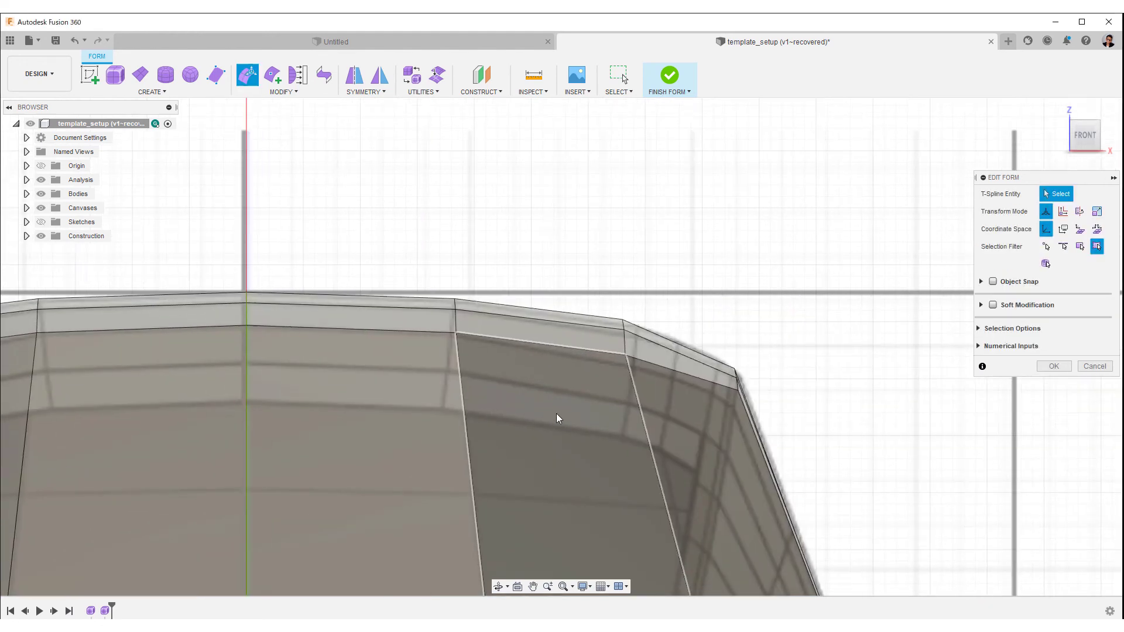
scroll(560, 455, down, 3)
drag(441, 483, 451, 443)
click(533, 472)
drag(535, 426, 540, 440)
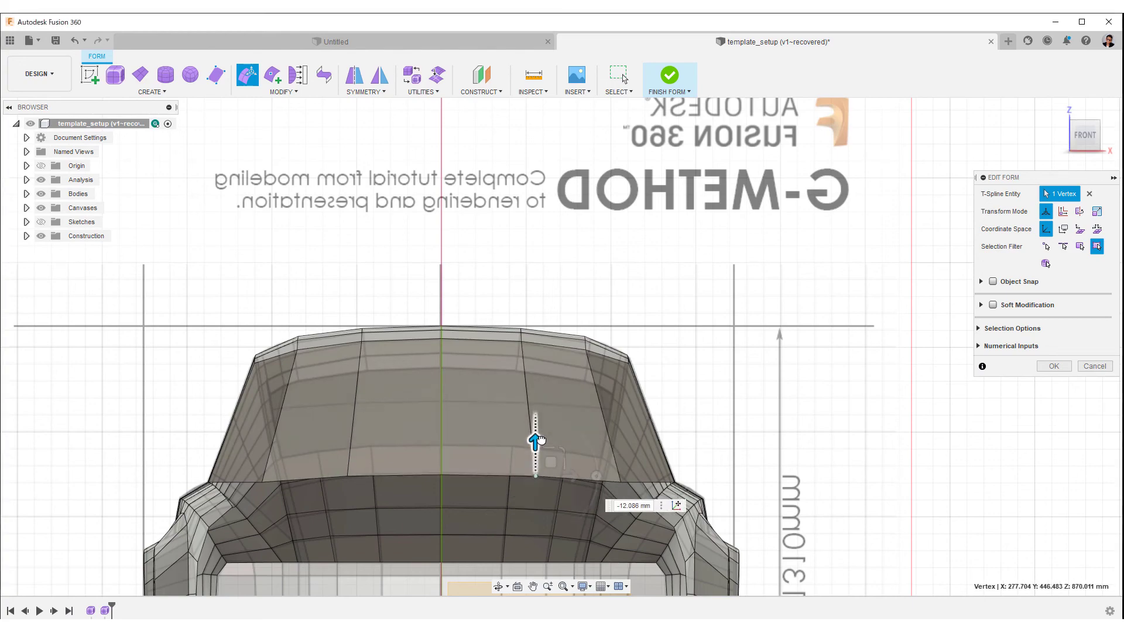
click(441, 472)
drag(441, 443, 442, 451)
click(803, 432)
Insert a straight cross edge just behind the windshield top, from the centreline vertex to the outboard roof loop, in place of the kinked one
shift+middle_drag(802, 432, 691, 485)
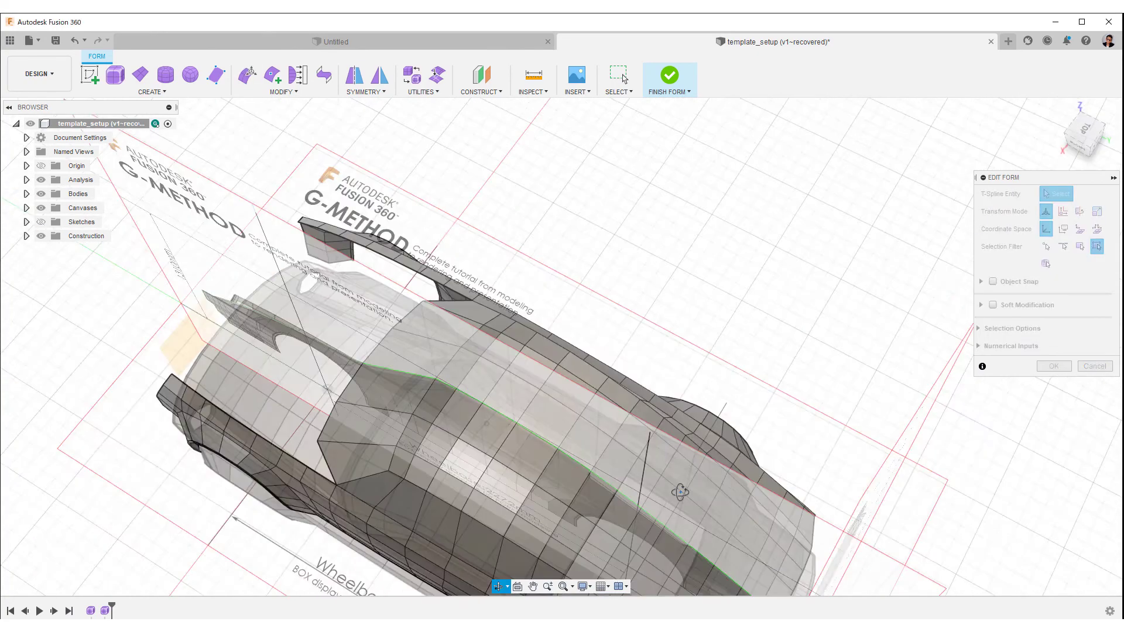
shift+middle_drag(685, 298, 731, 193)
click(1087, 135)
ctrl+shift+middle_drag(635, 302, 484, 418)
click(273, 74)
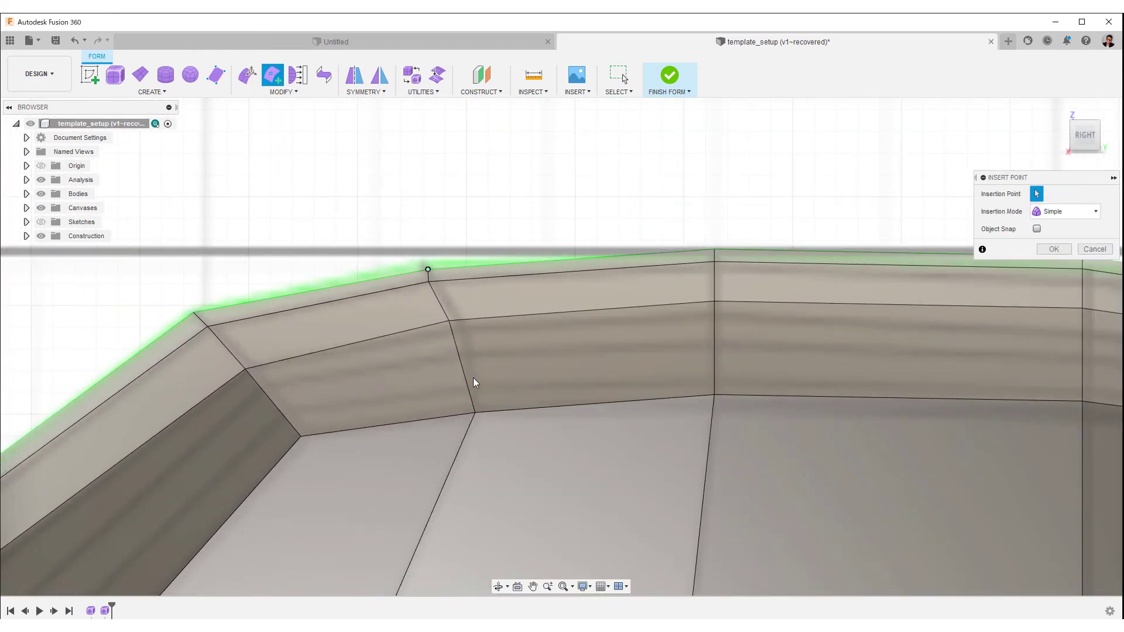
click(449, 321)
right_click(449, 321)
click(481, 321)
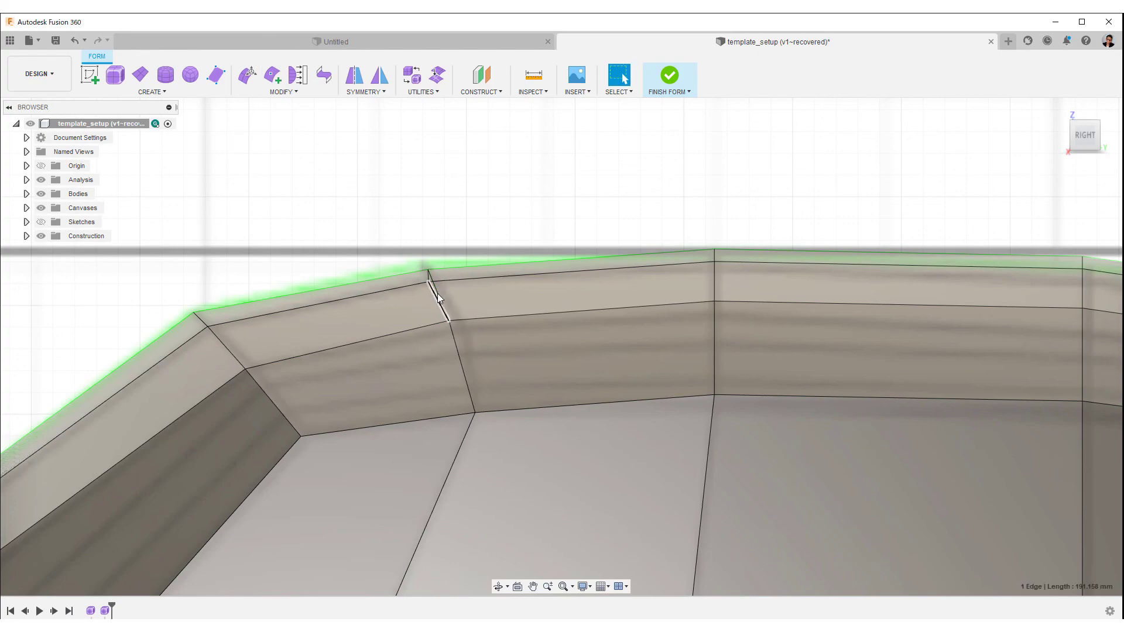
scroll(535, 251, down, 5)
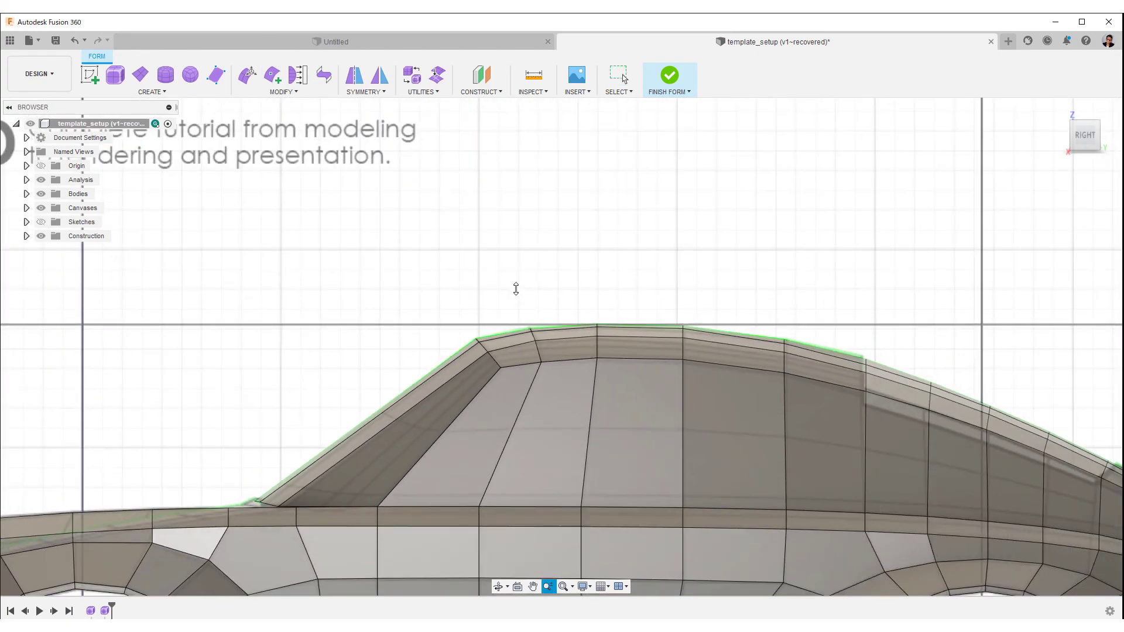
Show the body in smooth display and examine the zebra stripes over the roof, side and rear slope
ctrl+shift+middle_drag(516, 288, 673, 398)
click(1083, 145)
click(651, 368)
mouse_move(706, 275)
shift+middle_down()
mouse_move(718, 254)
mouse_move(725, 273)
mouse_move(698, 260)
shift+middle_up()
scroll(733, 255, up, 3)
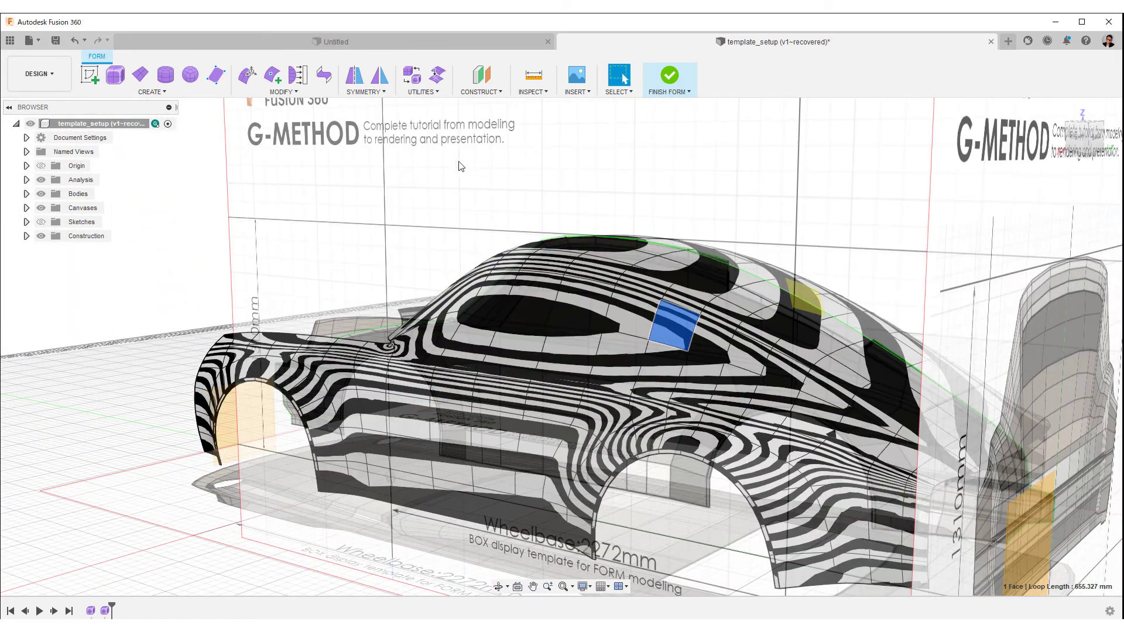
shift+middle_drag(413, 168, 443, 171)
Apply Make Uniform to the car's T-Spline body
click(623, 307)
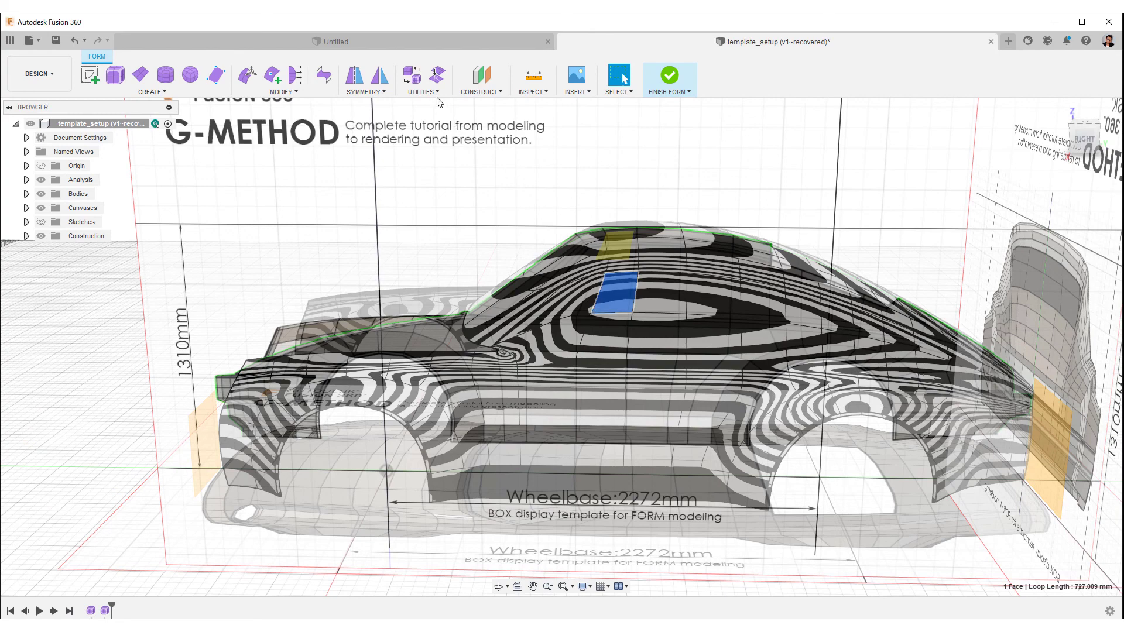
click(431, 132)
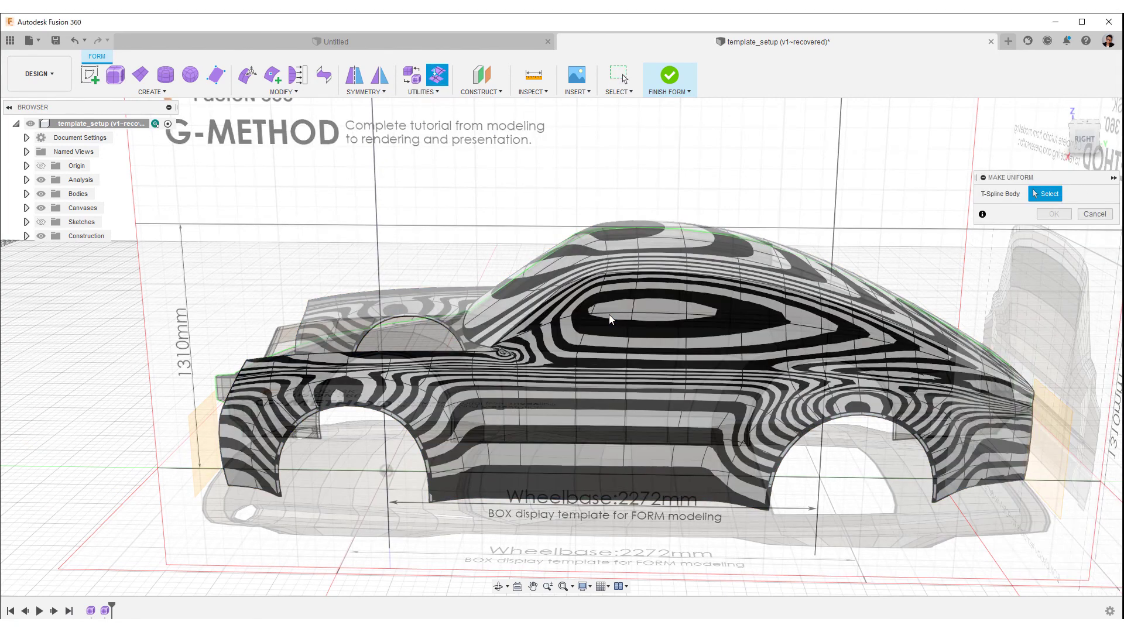
click(1054, 214)
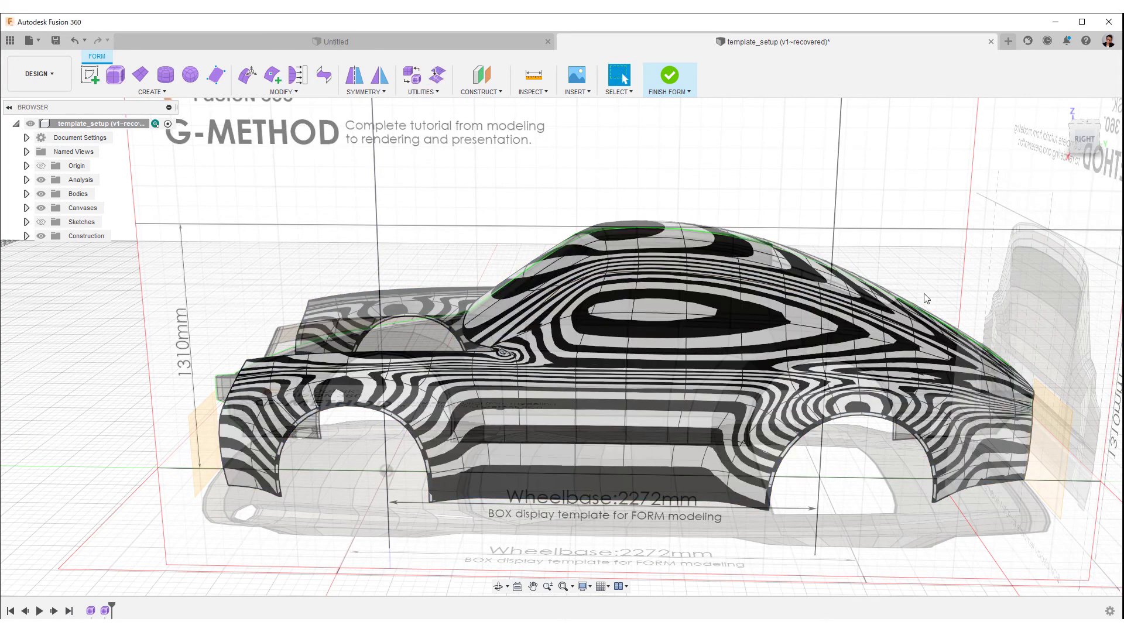
Inspect the body's zebra stripes along the side in the right view against the side canvas
click(728, 357)
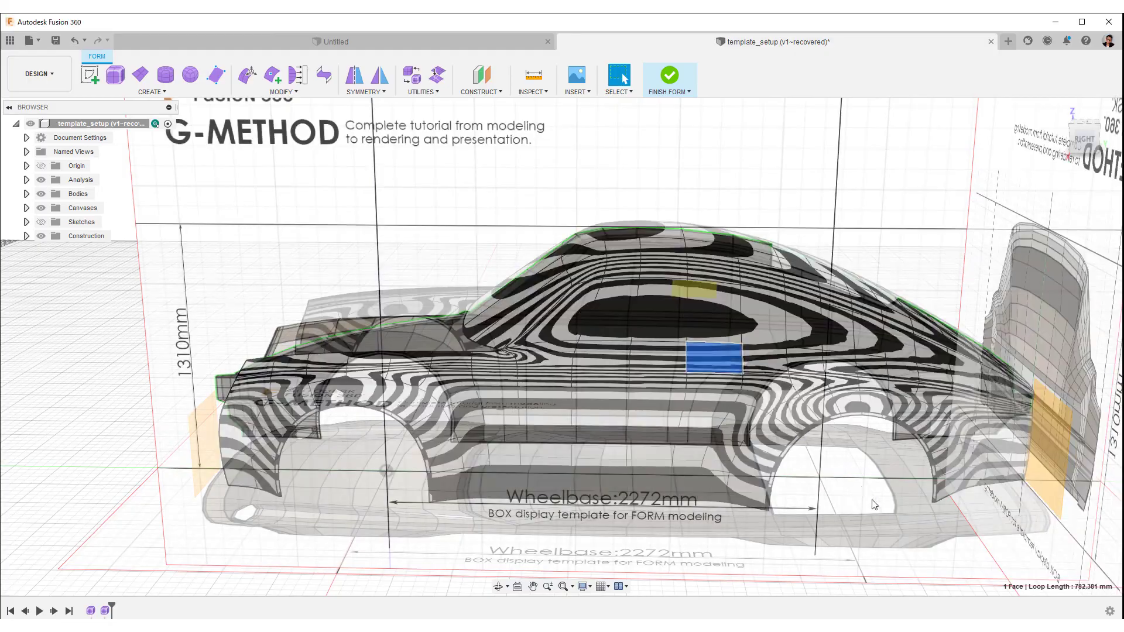
mouse_move(877, 507)
shift+middle_down()
mouse_move(876, 481)
mouse_move(895, 489)
mouse_move(821, 508)
mouse_move(880, 493)
shift+middle_up()
click(1086, 139)
click(898, 191)
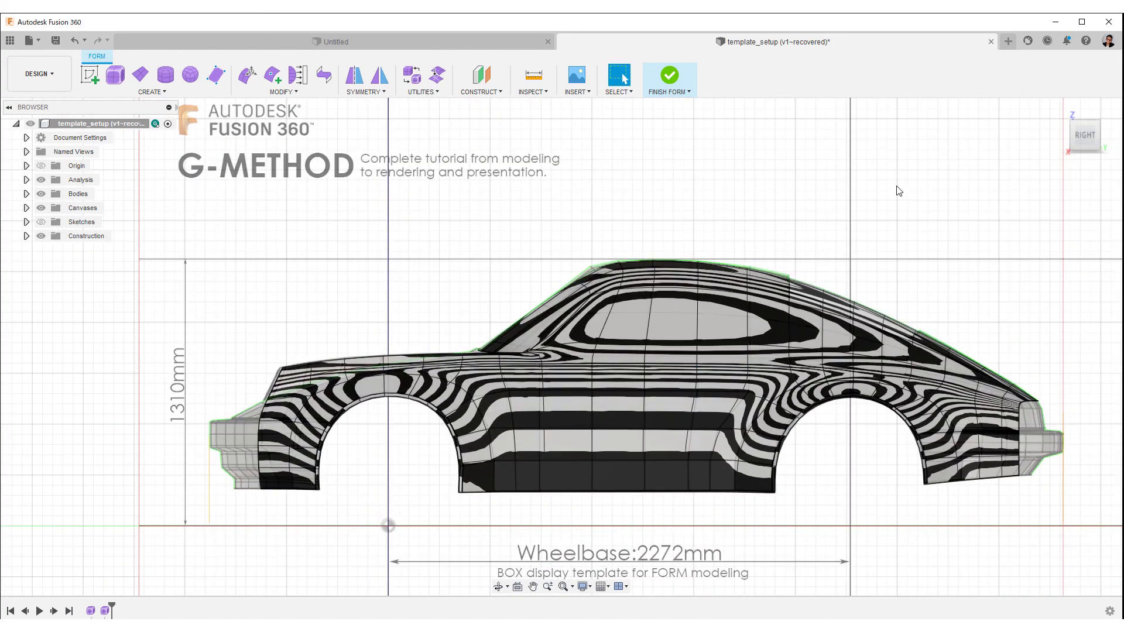